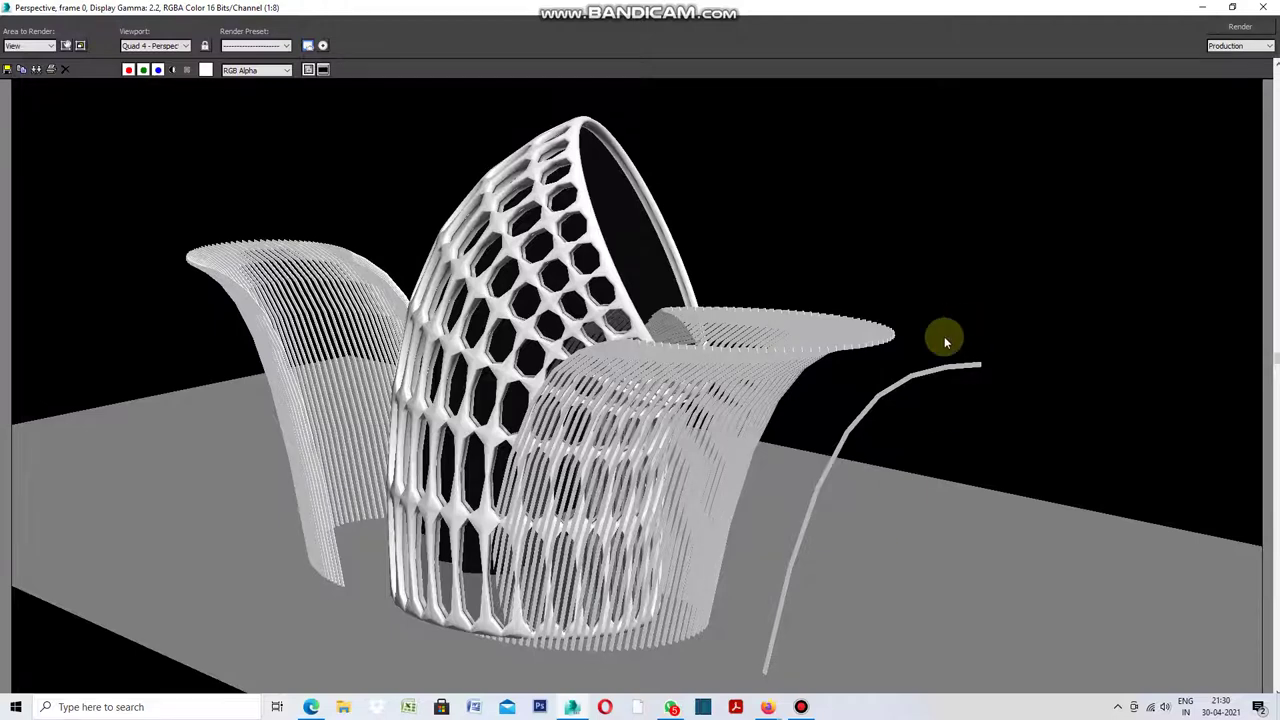
Minimize the Rendered Frame, Render Setup and Material Editor windows to show the maximized Perspective view.
left_click(1200, 8)
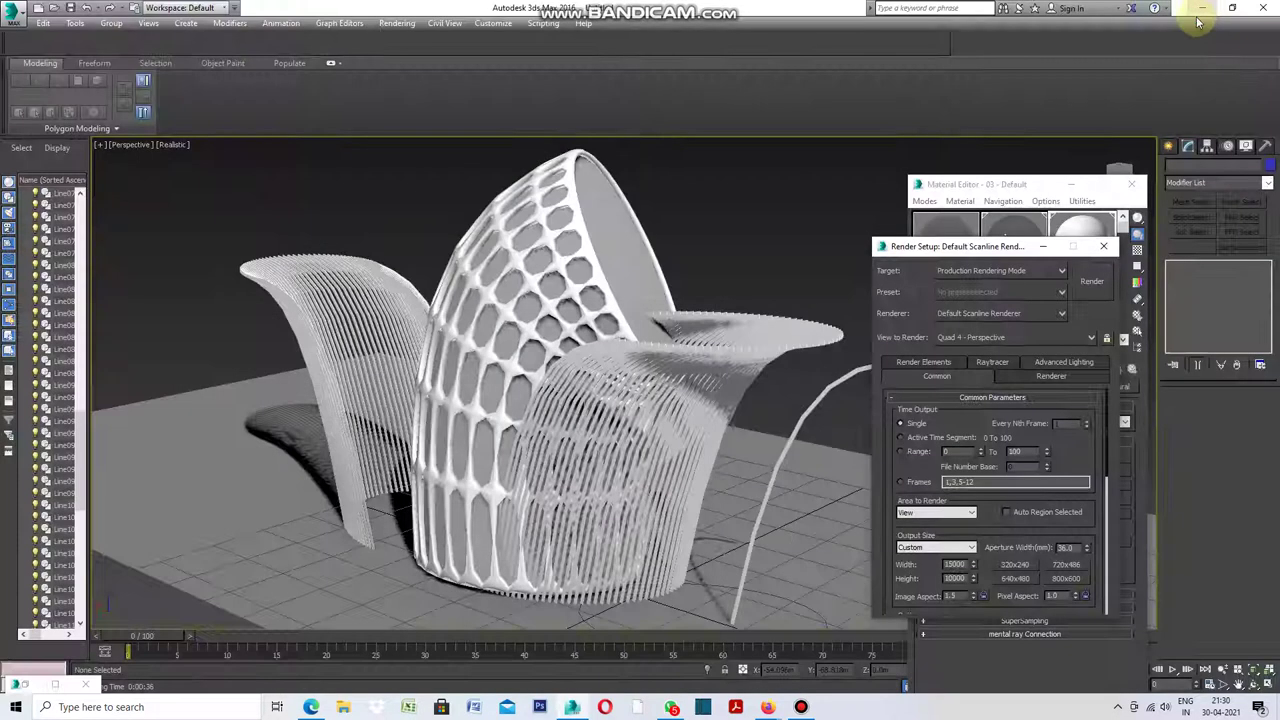
left_click(1045, 246)
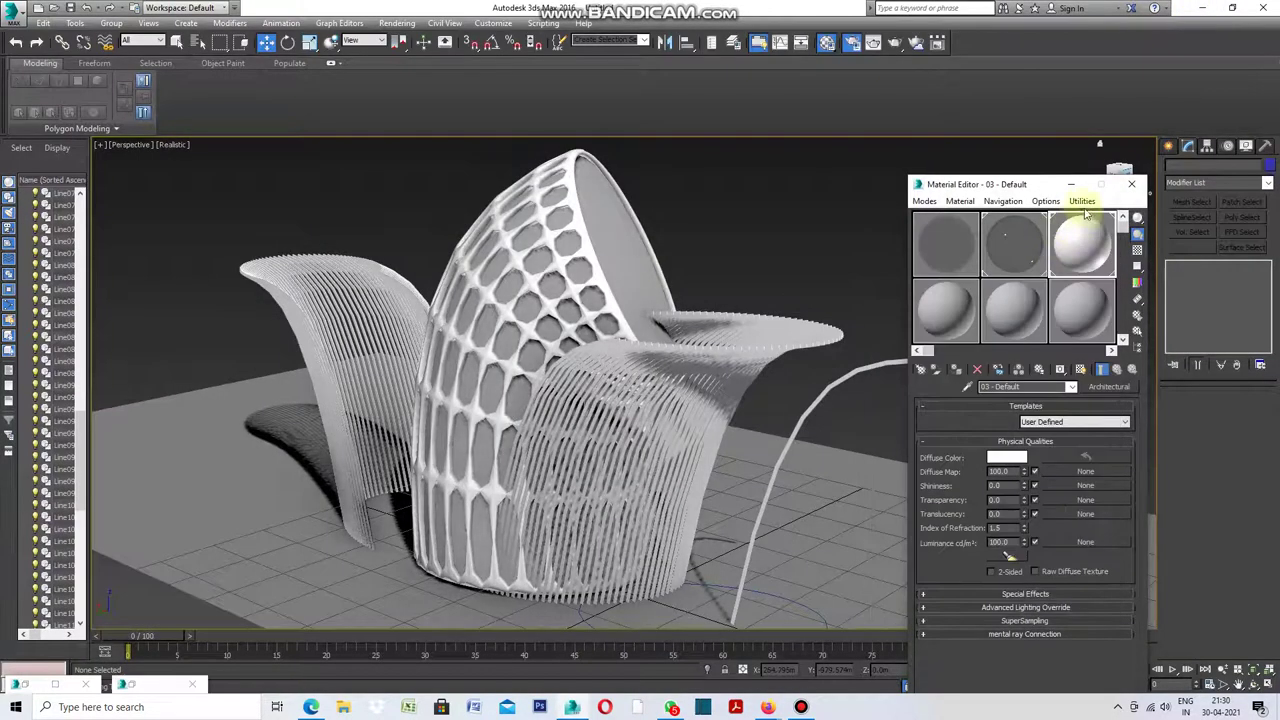
left_click(1071, 186)
left_click(566, 300)
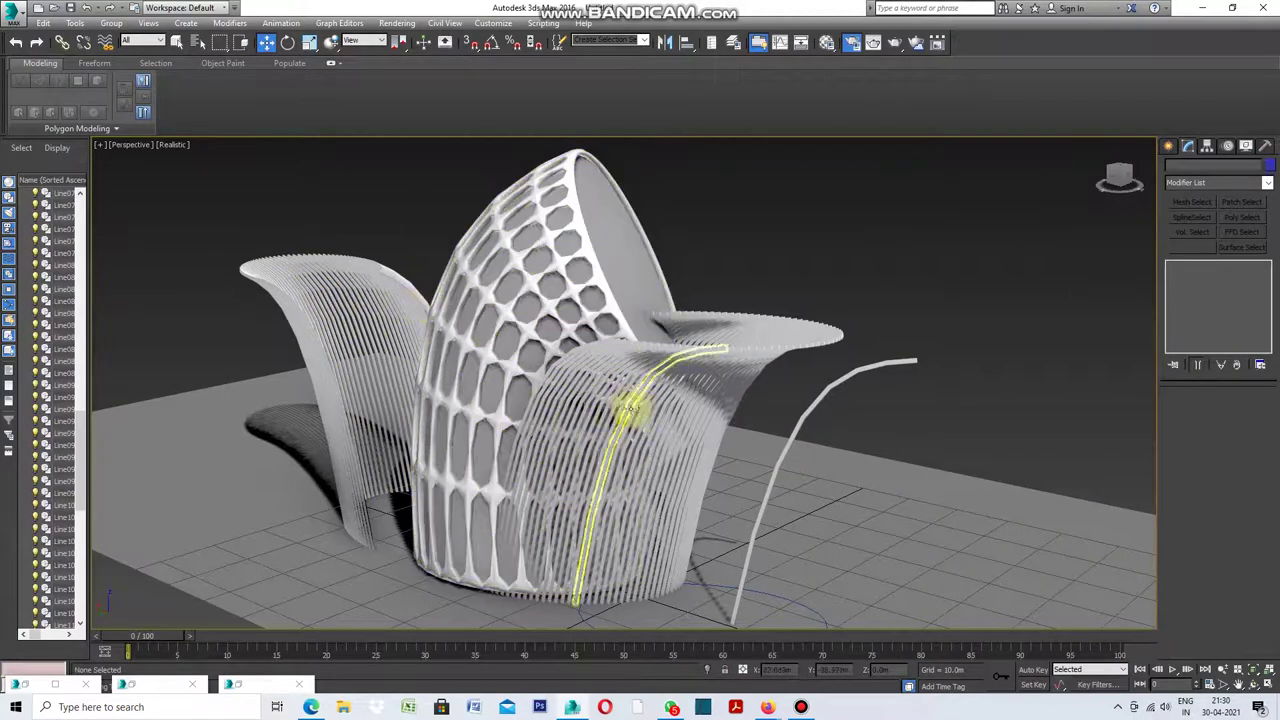
Restore the four-view layout and zoom out.
left_click(1240, 684)
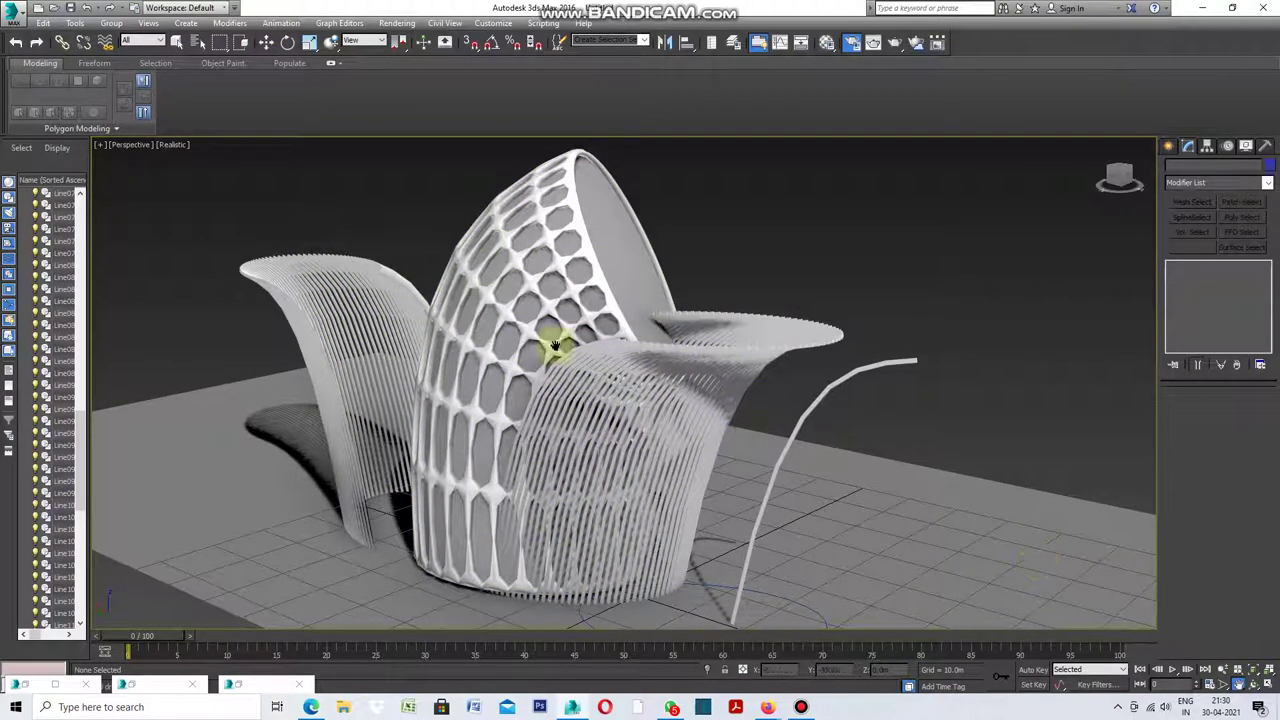
left_click(100, 146)
left_click(140, 160)
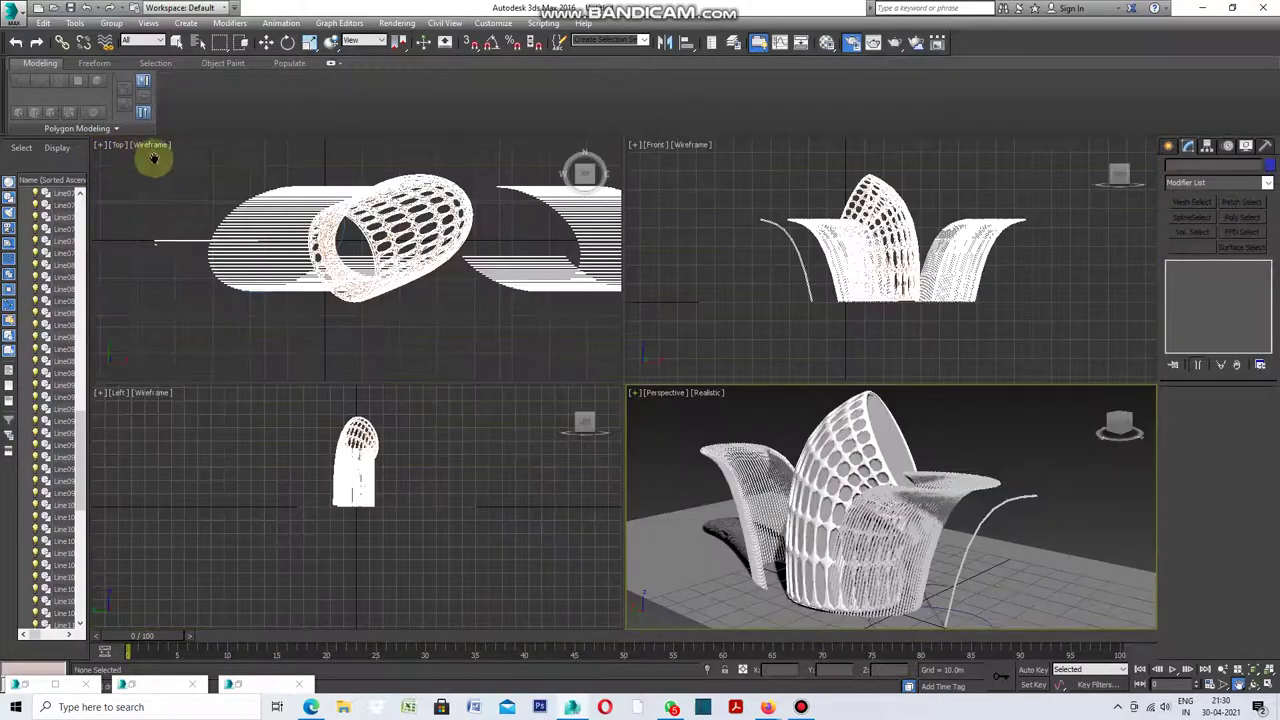
scroll(730, 290, "down", 3)
scroll(726, 286, "down", 1)
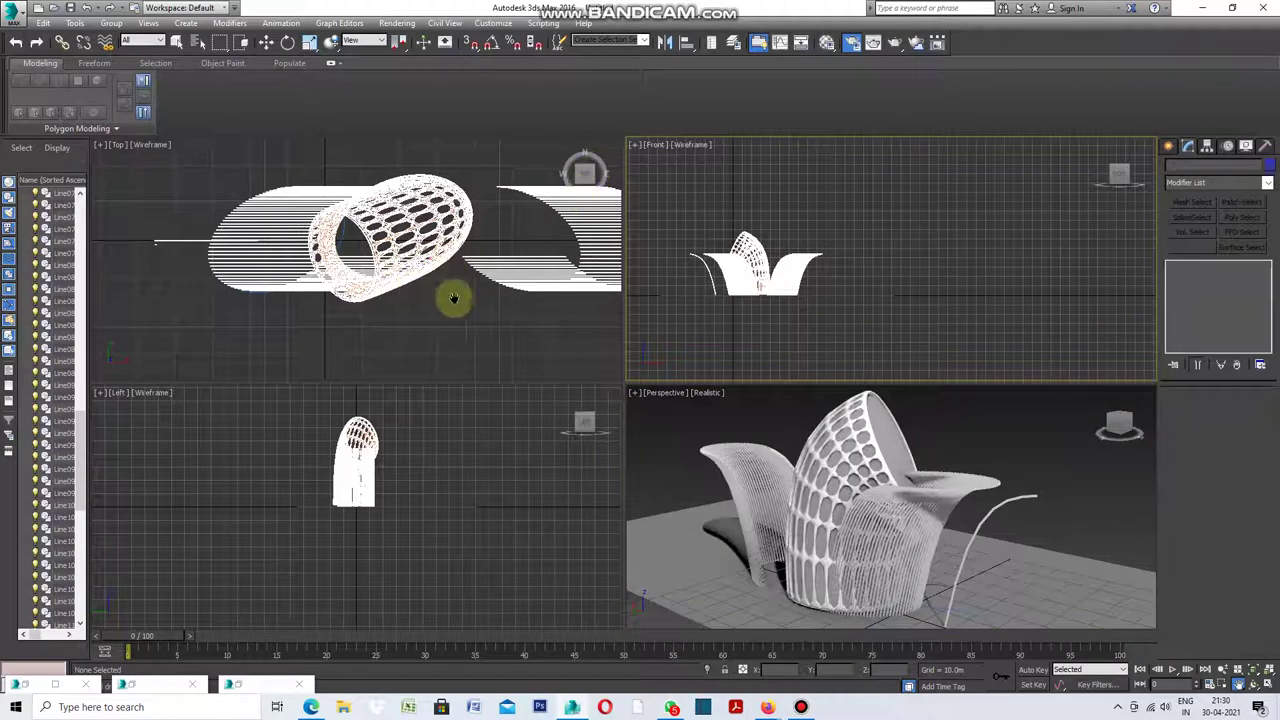
Maximize the Top view, select Ellipse001 and Shift-drag a copy out to the right.
left_click(100, 146)
left_click(140, 157)
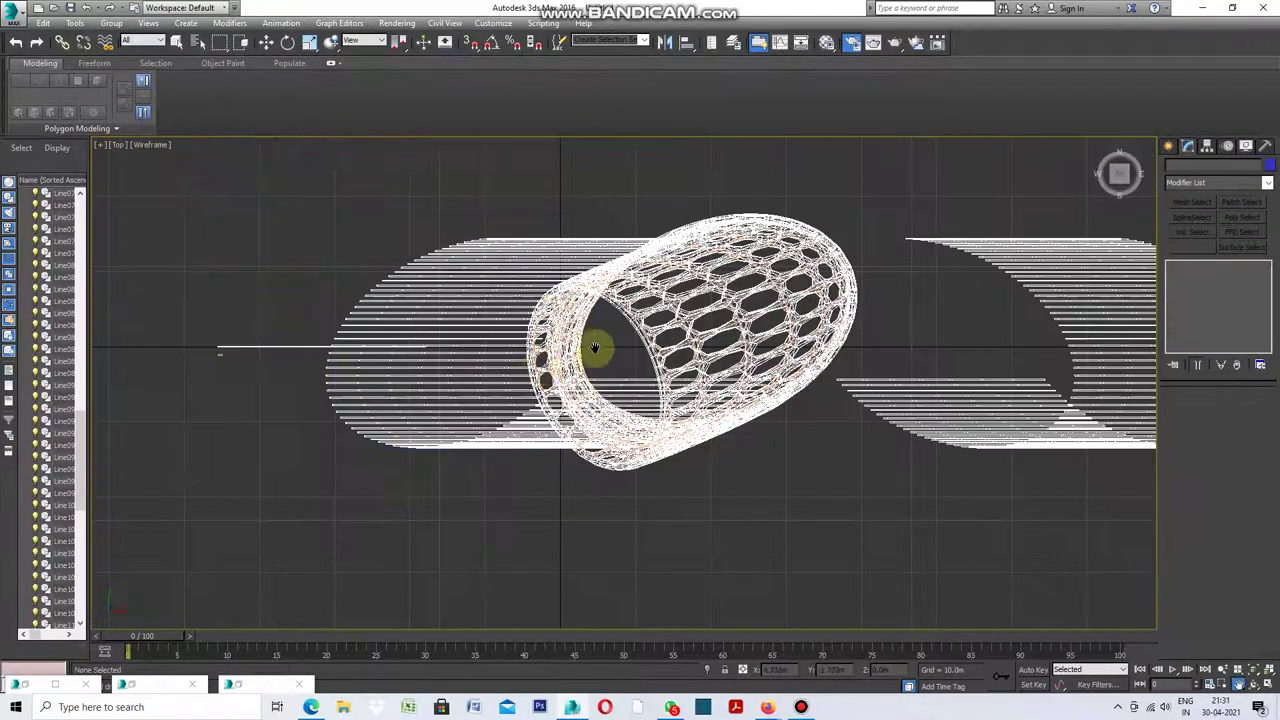
left_click(178, 45)
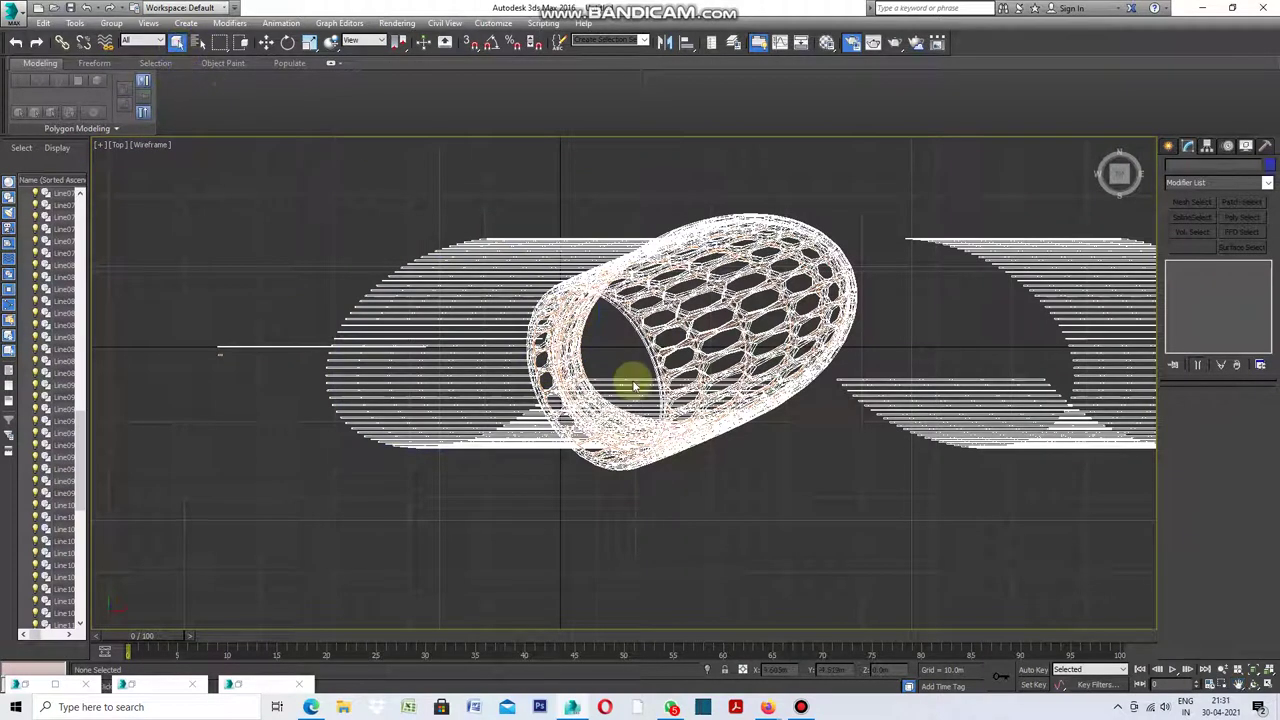
left_click(596, 332)
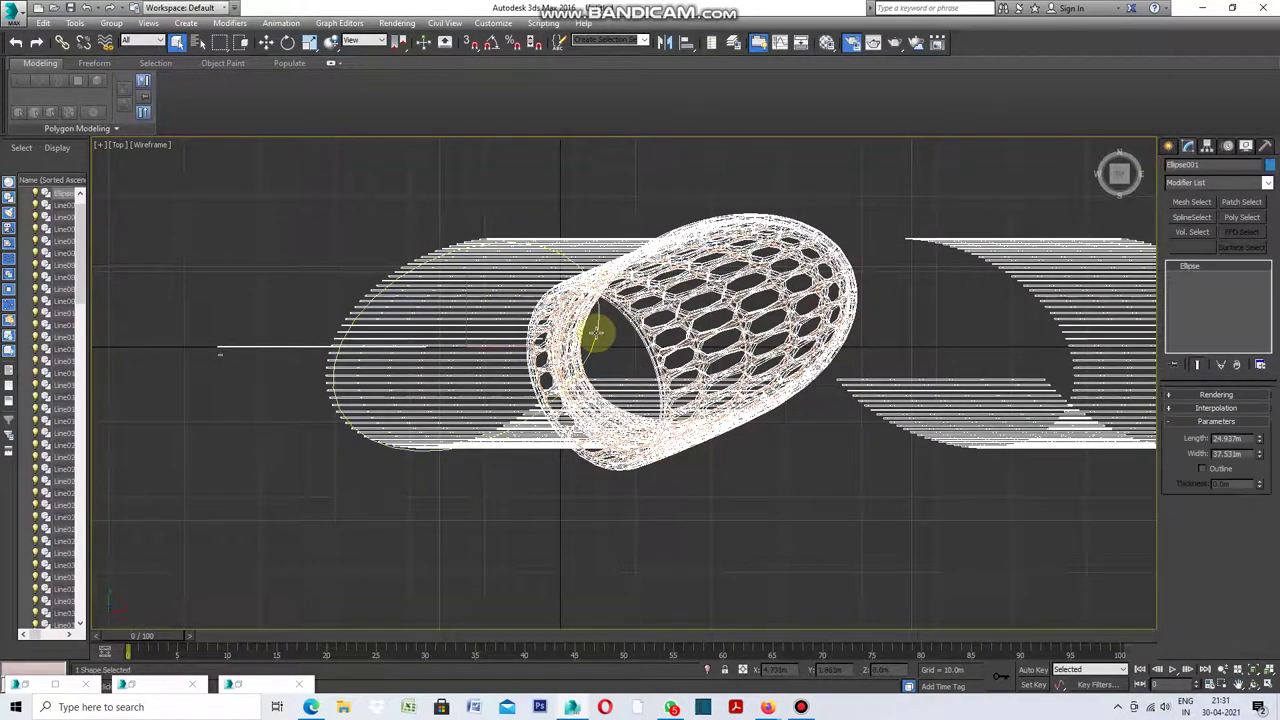
scroll(598, 340, "down", 3)
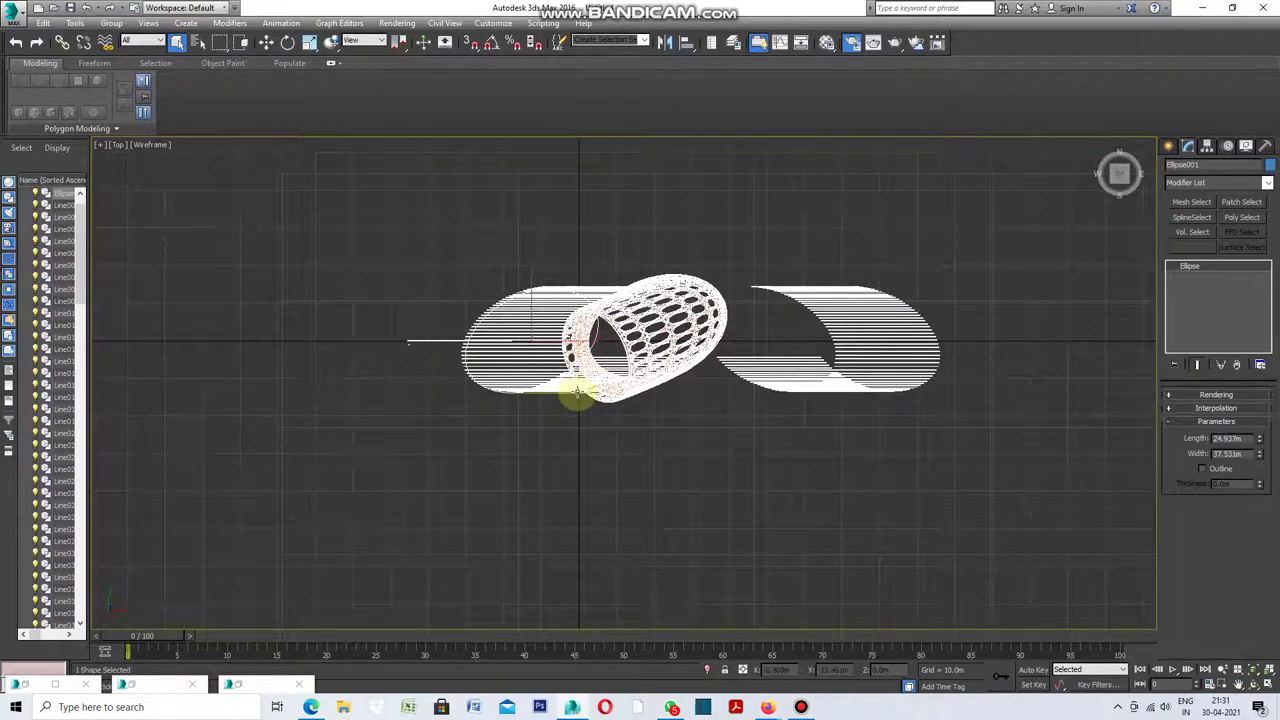
left_click(266, 43)
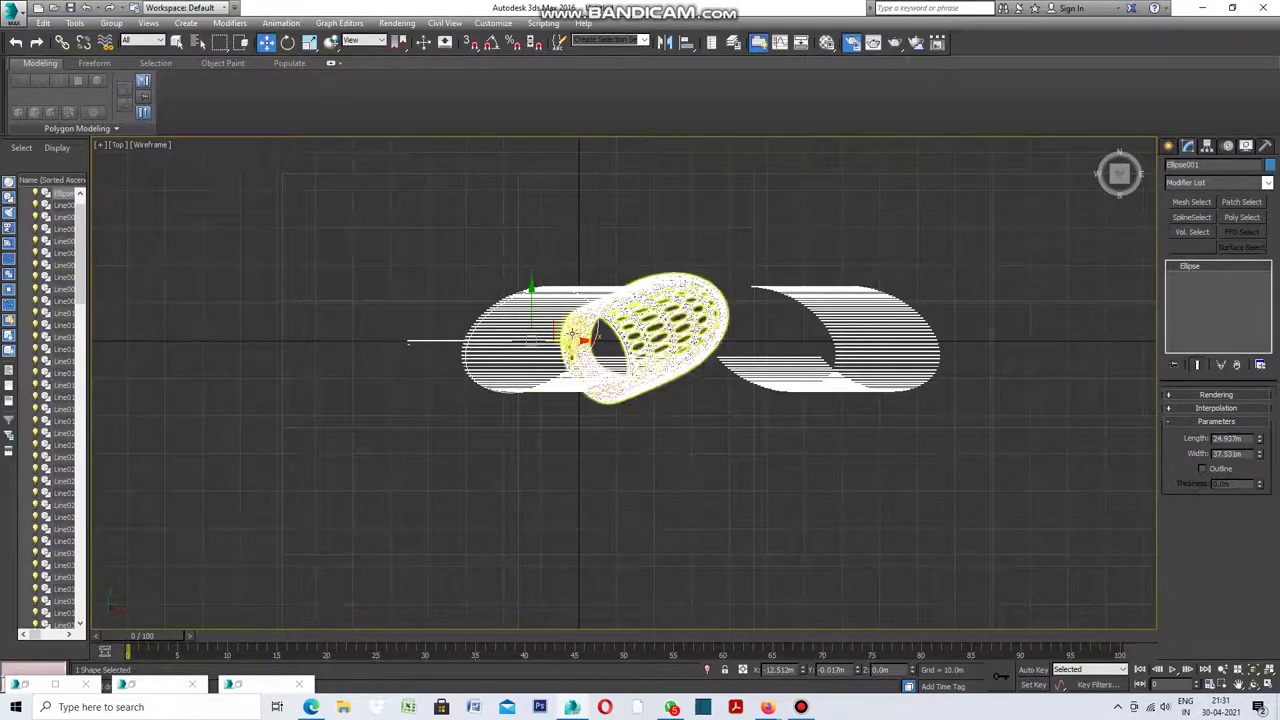
mouse_move(580, 340)
left_mouse_down()
mouse_move(331, 335)
mouse_move(1123, 383)
mouse_move(1110, 395)
left_mouse_up()
Confirm the clone to create Ellipse002, then delete it and undo to restore it.
left_click(641, 409)
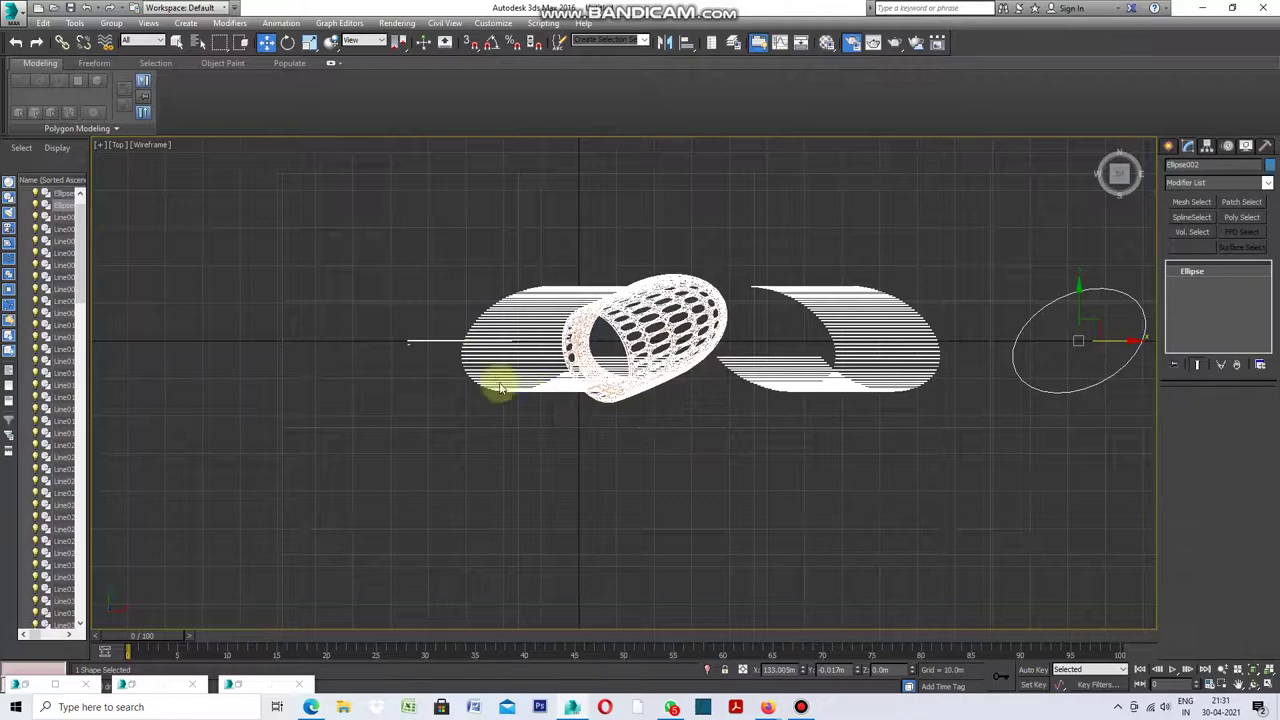
scroll(620, 376, "down", 2)
scroll(955, 360, "up", 2)
scroll(955, 360, "up", 2)
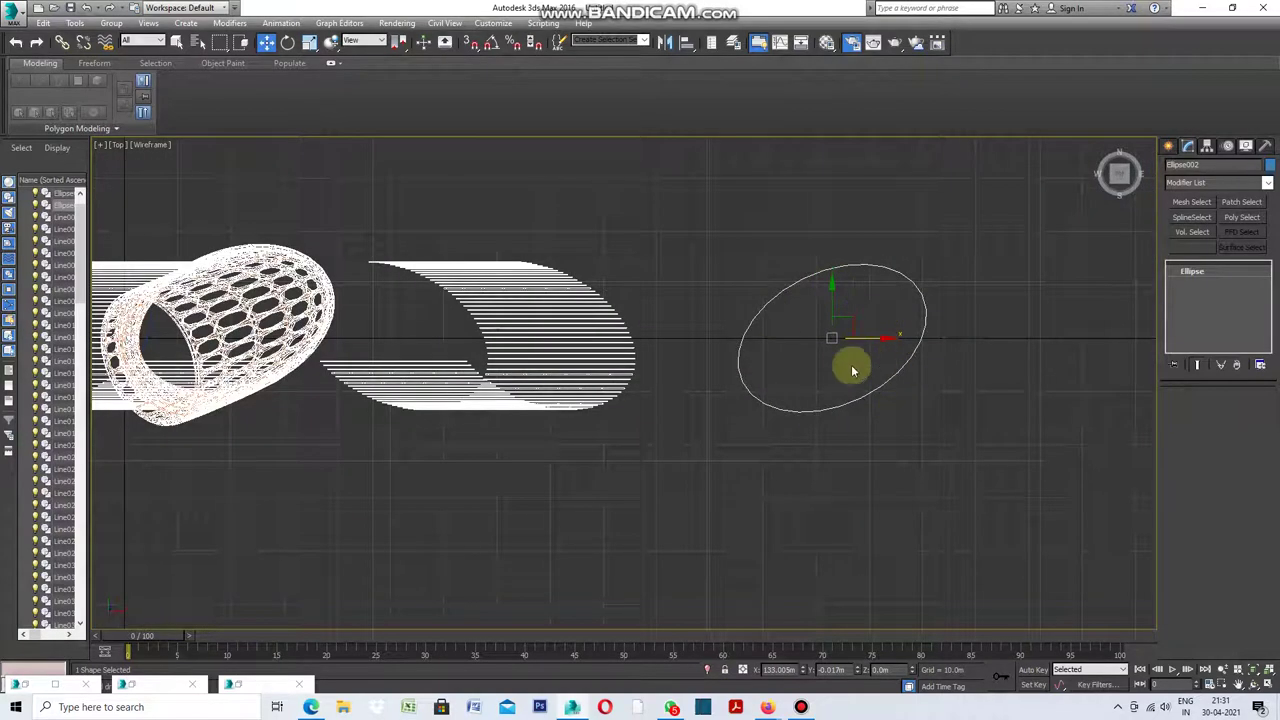
scroll(671, 309, "down", 2)
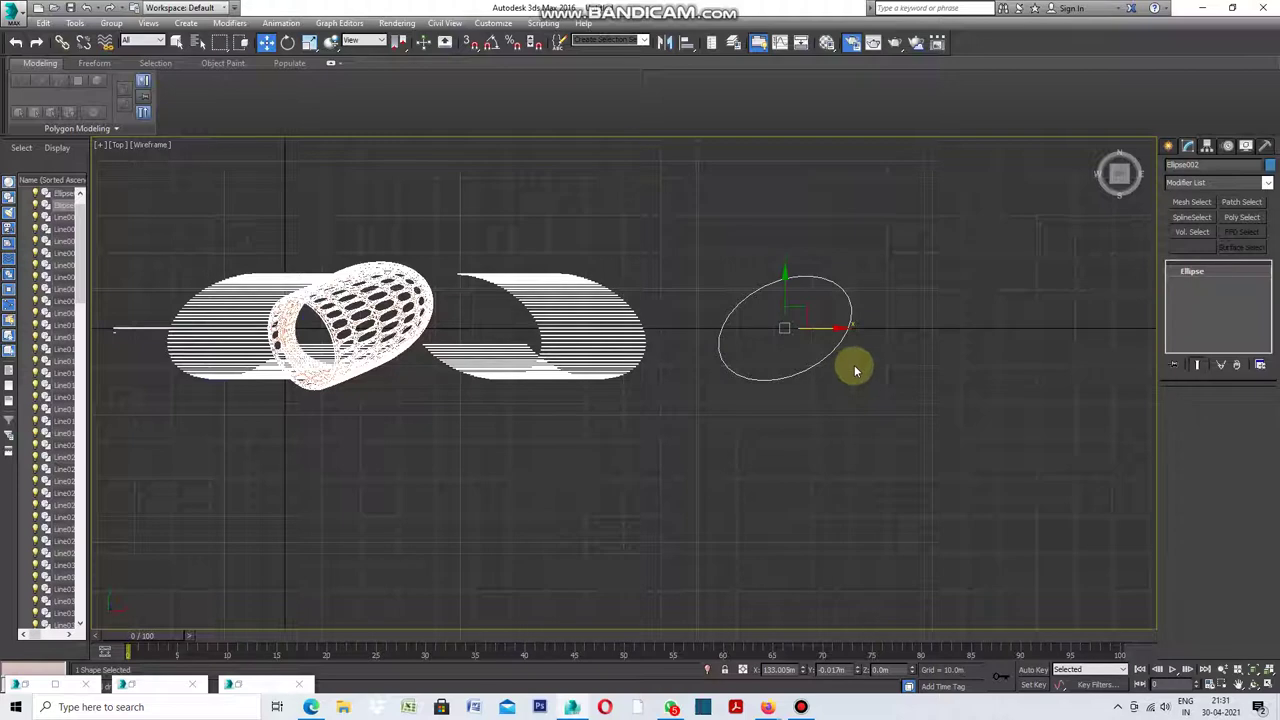
key("Delete")
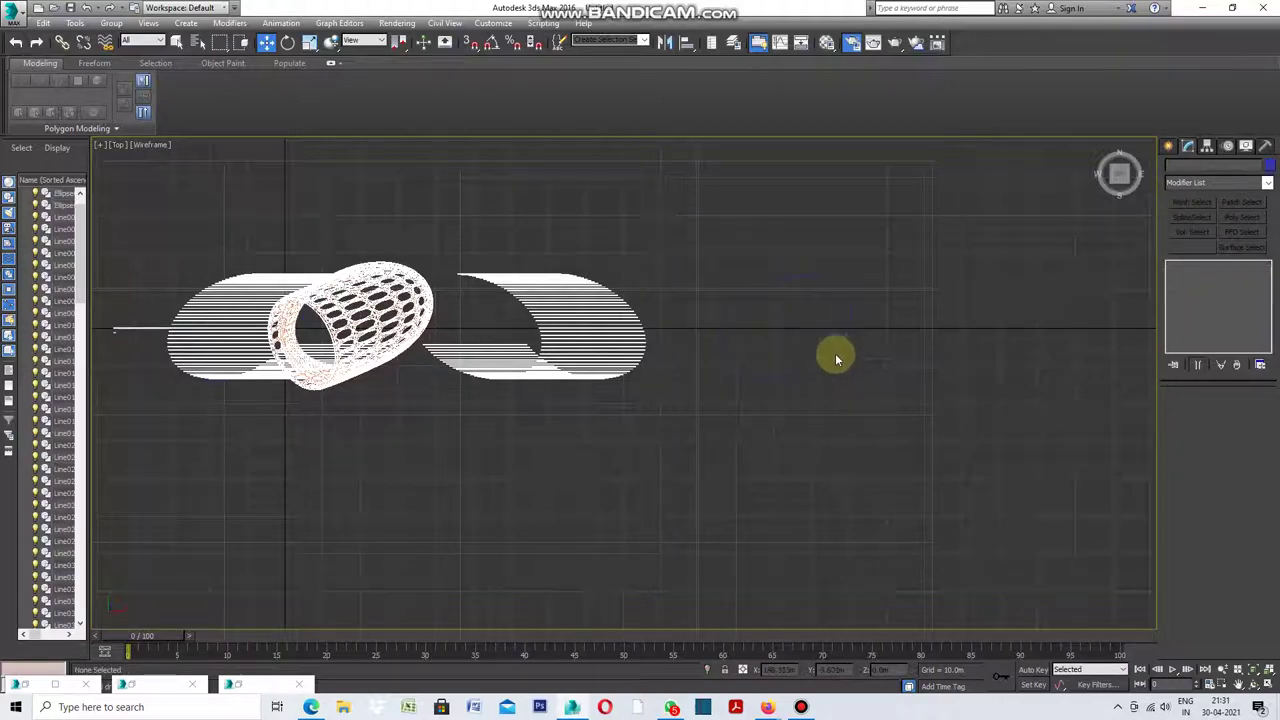
key("ctrl+z")
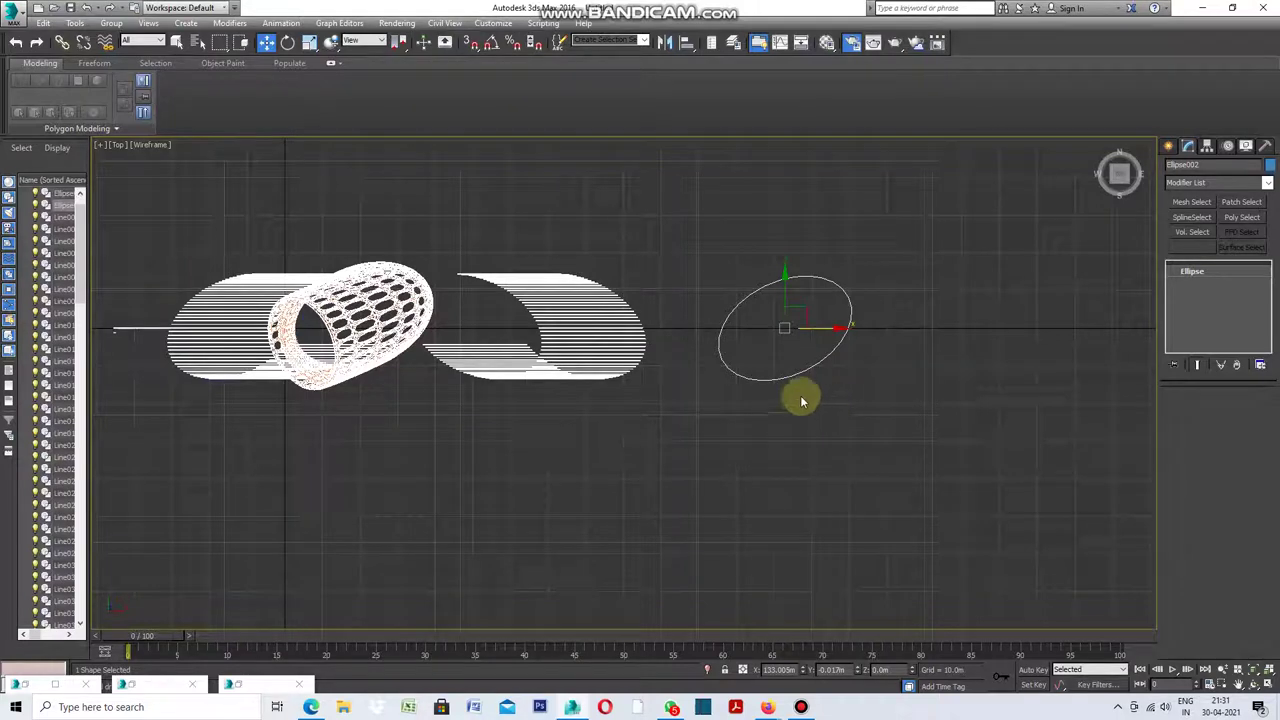
left_click(100, 145)
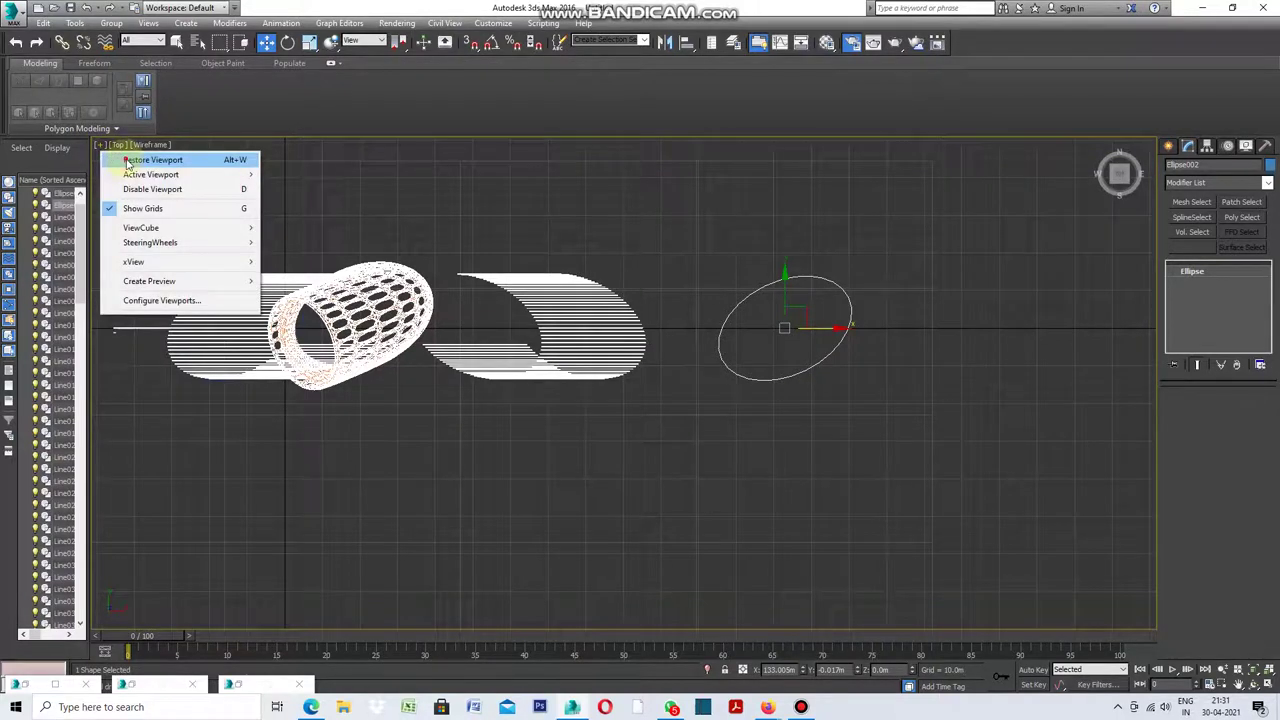
Return to four views and clone Line001 to the right in the Front view.
left_click(165, 157)
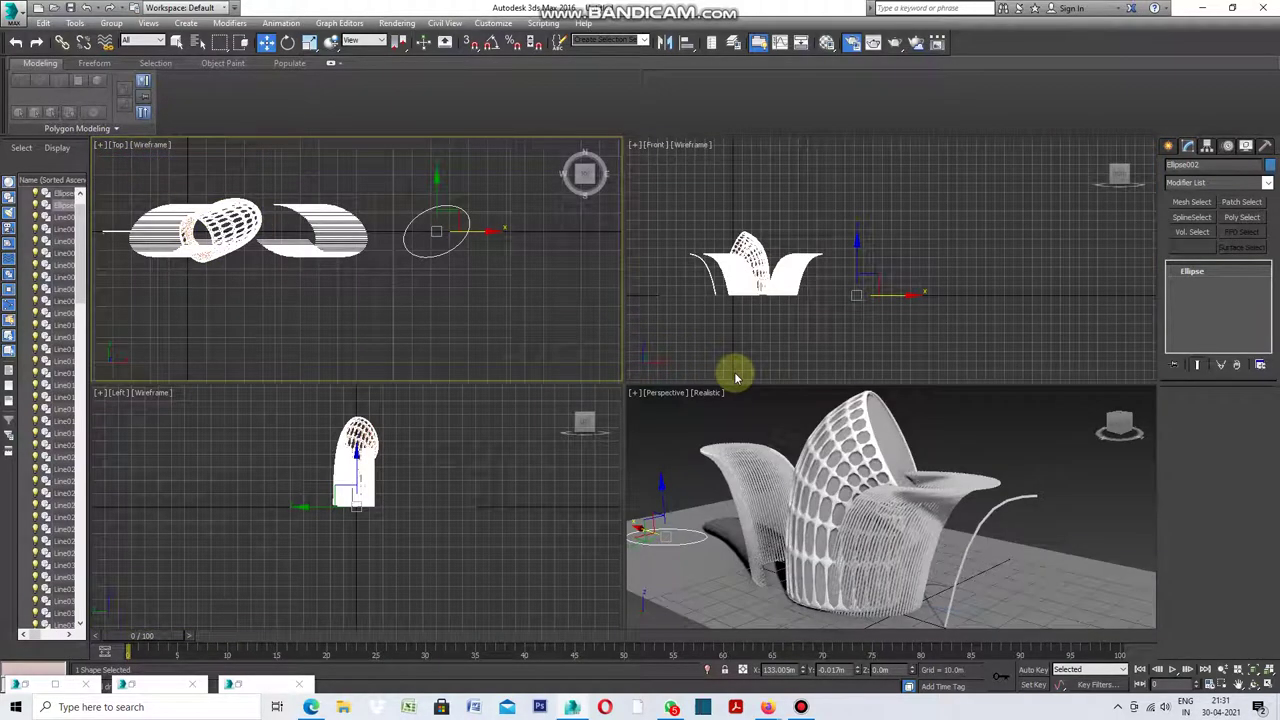
left_click(711, 283)
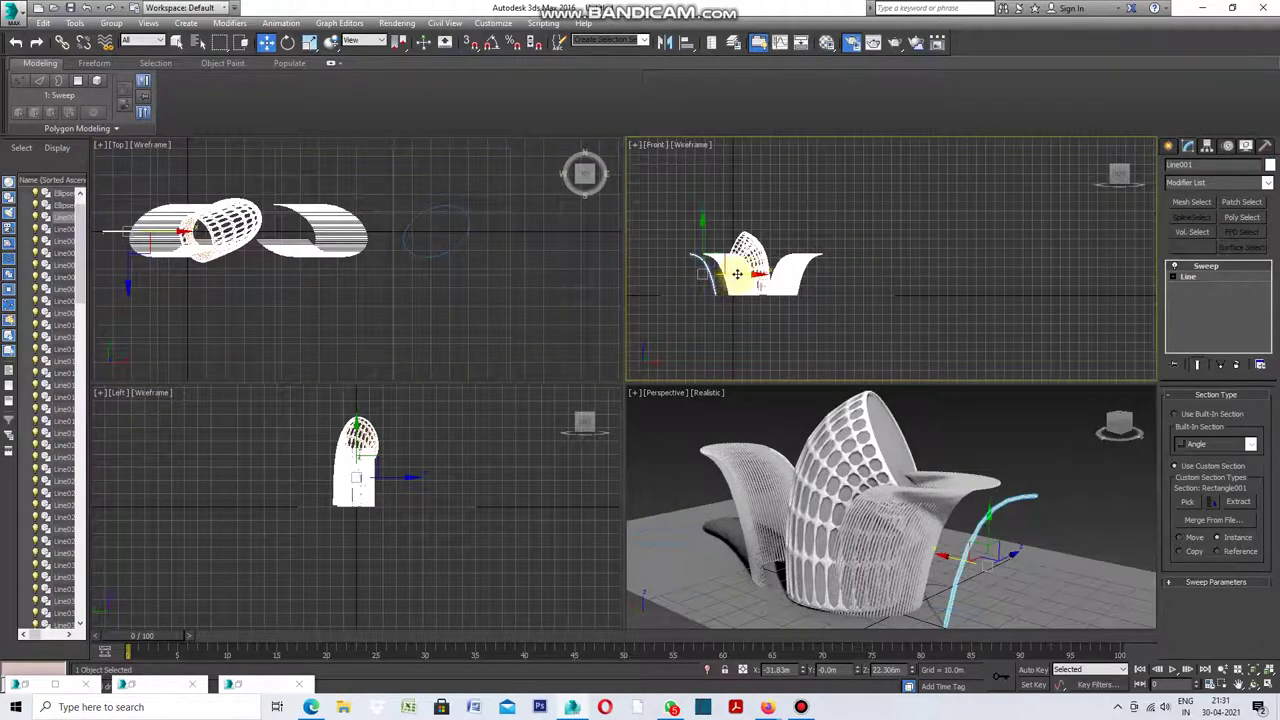
left_click_drag(737, 273, 922, 293)
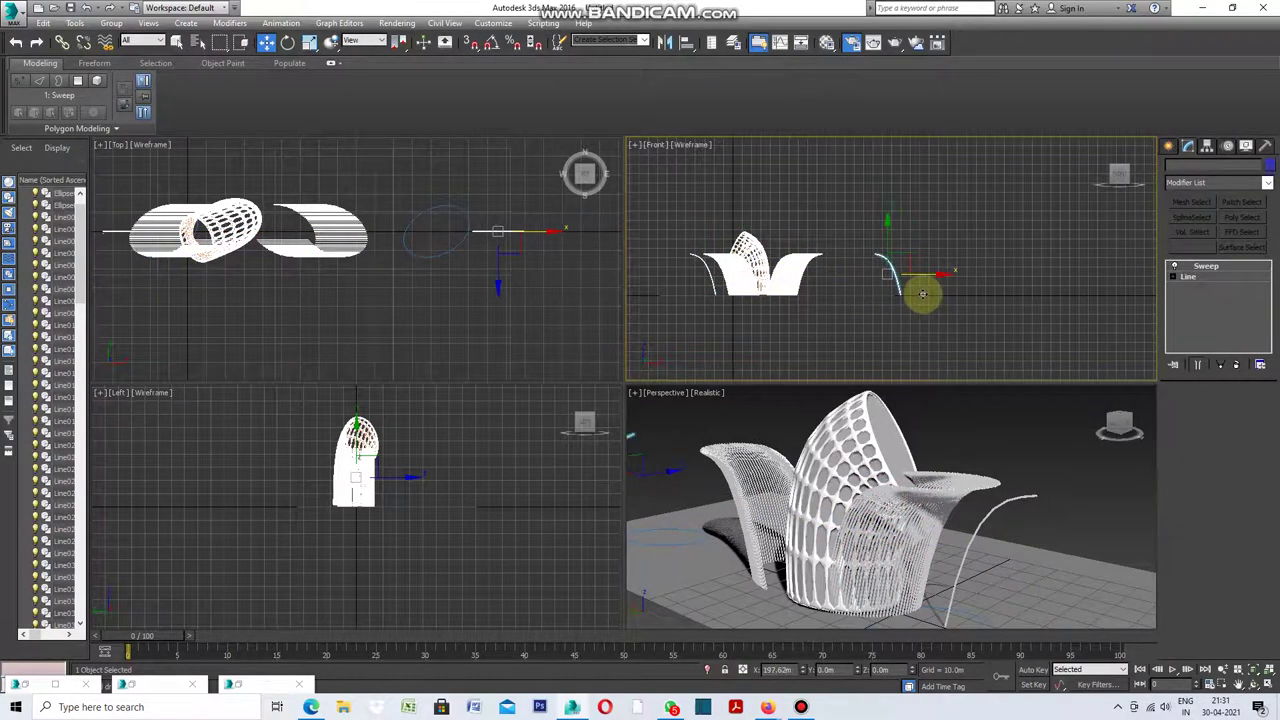
left_click(640, 409)
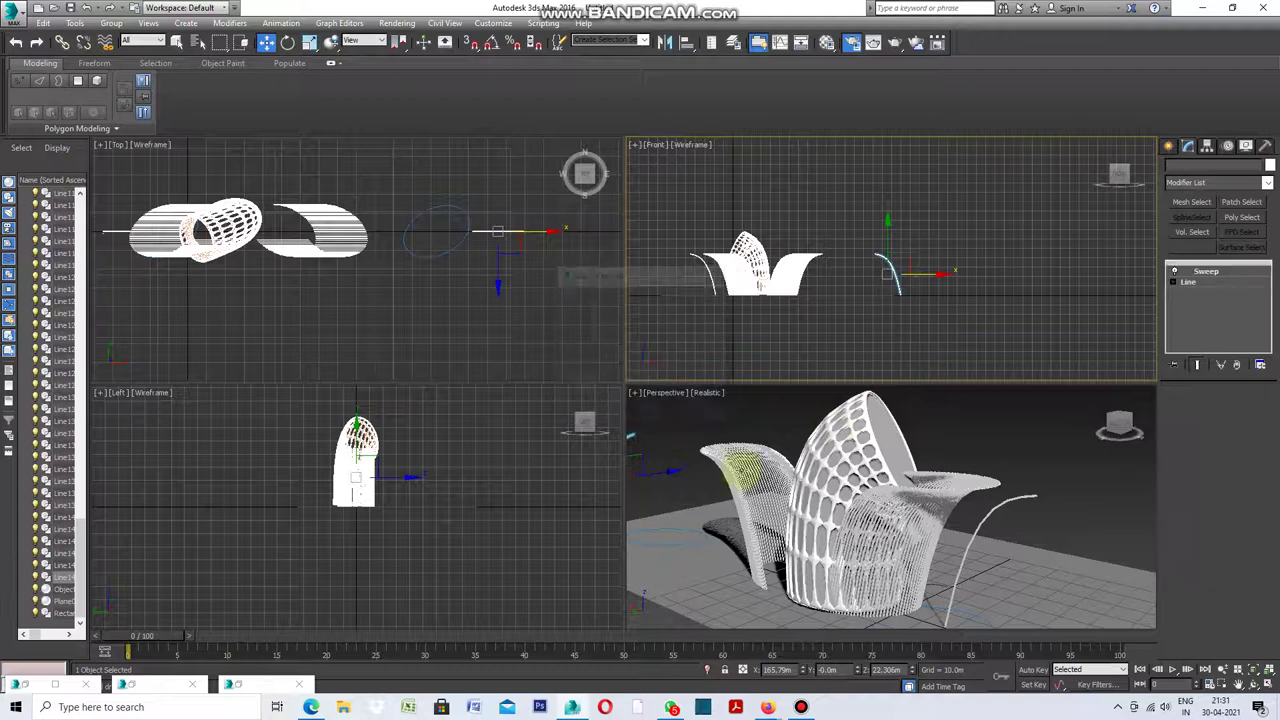
Maximize the Perspective view and zoom in, briefly selecting then deselecting the ground plane.
right_click(643, 402)
left_click(634, 393)
left_click(660, 407)
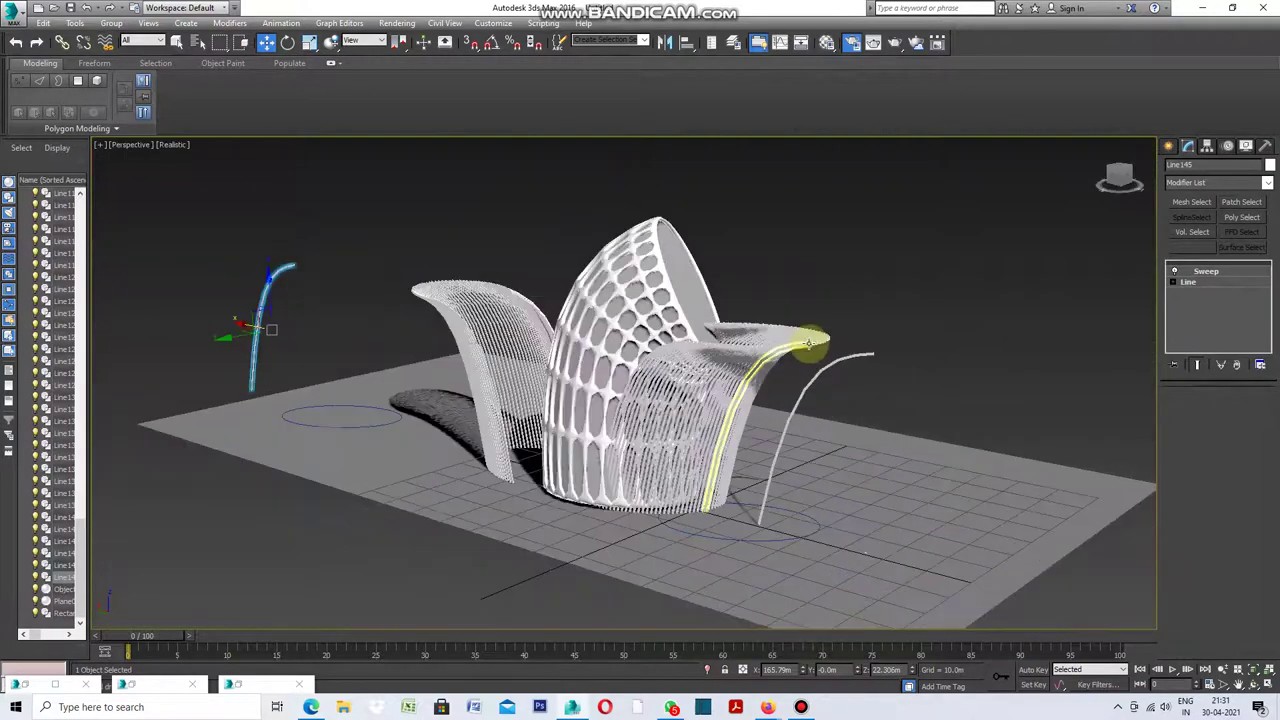
left_click(294, 397)
scroll(294, 397, "up", 3)
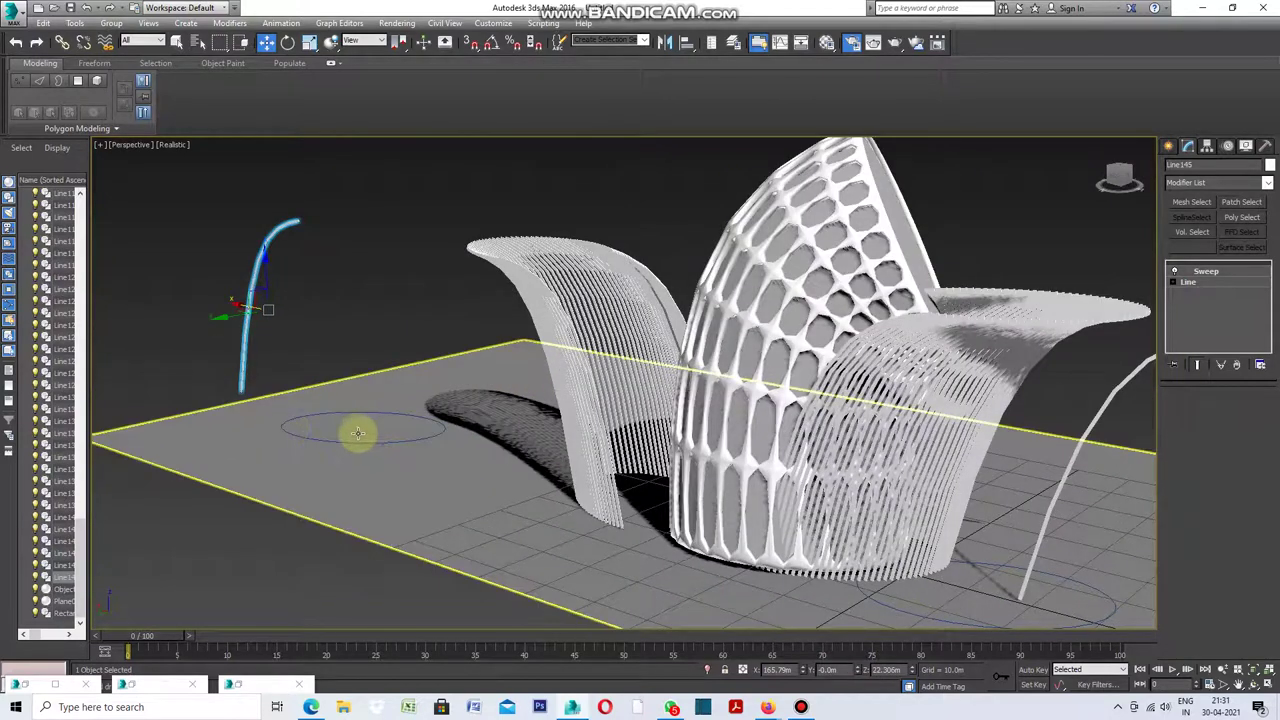
scroll(290, 432, "up", 2)
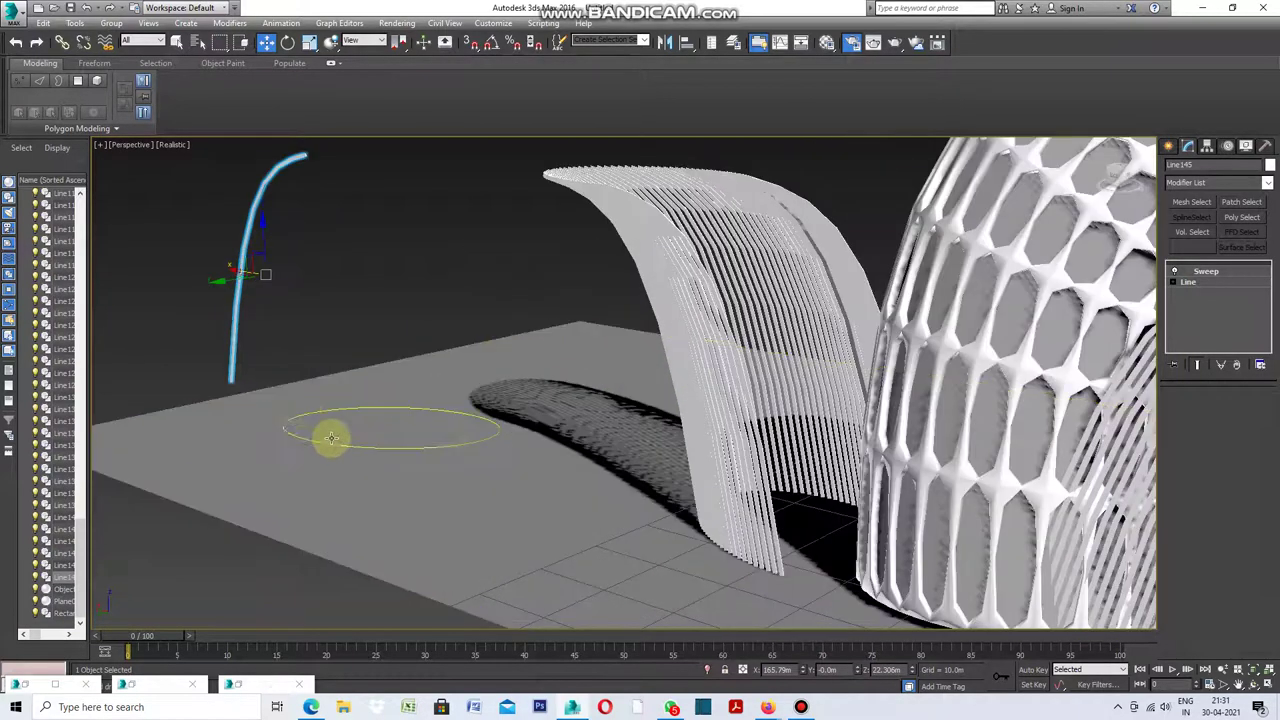
left_click(462, 295)
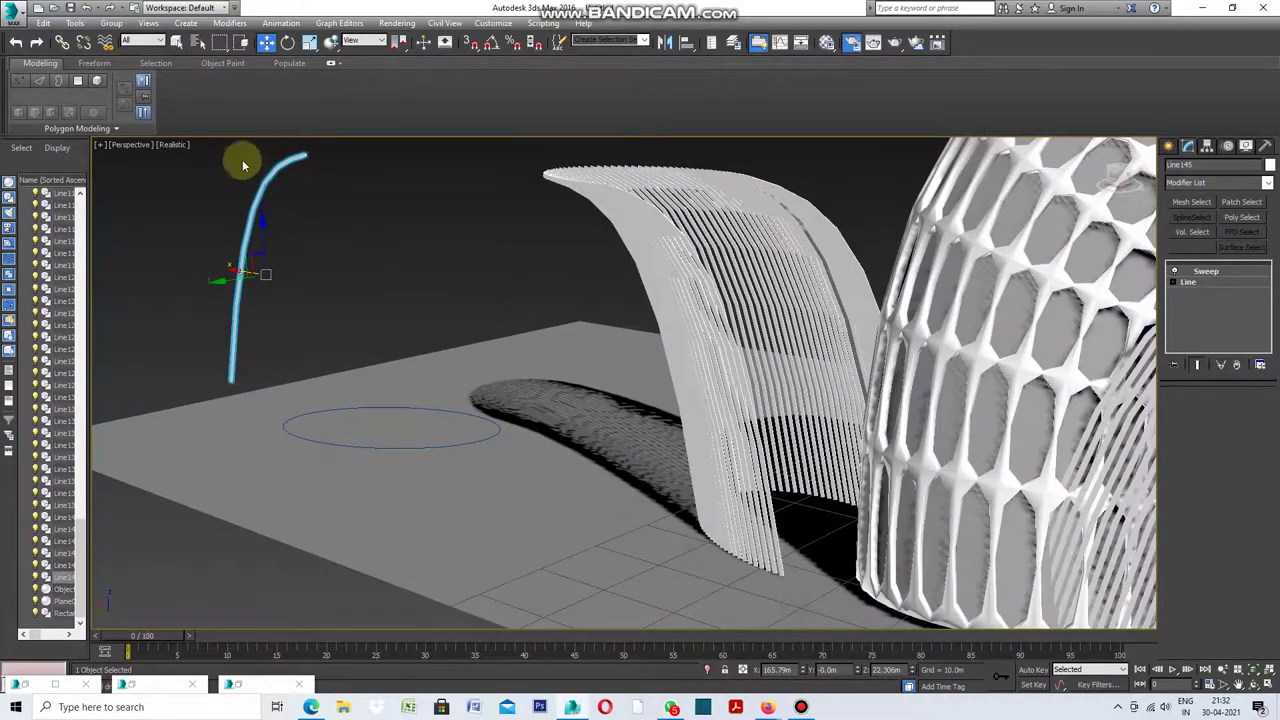
left_click(176, 42)
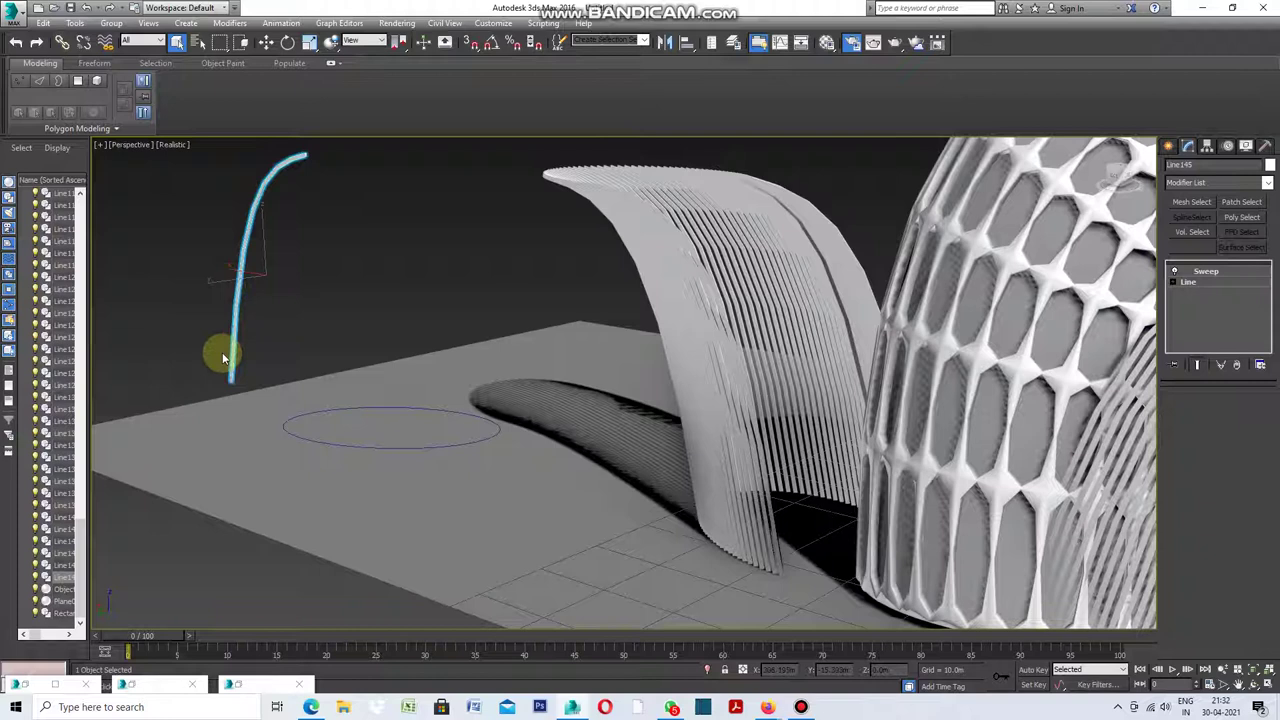
Return to four views, zoom toward the new curve and open the Front view's menu.
left_click(101, 148)
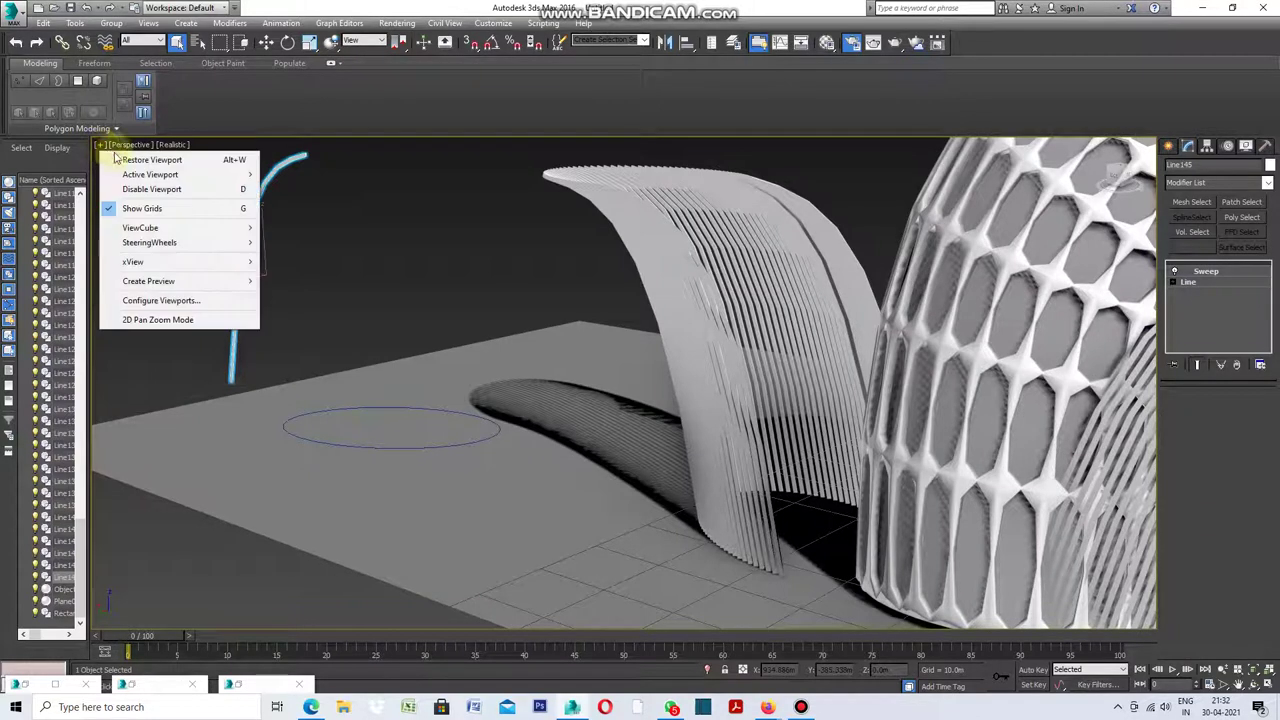
left_click(130, 161)
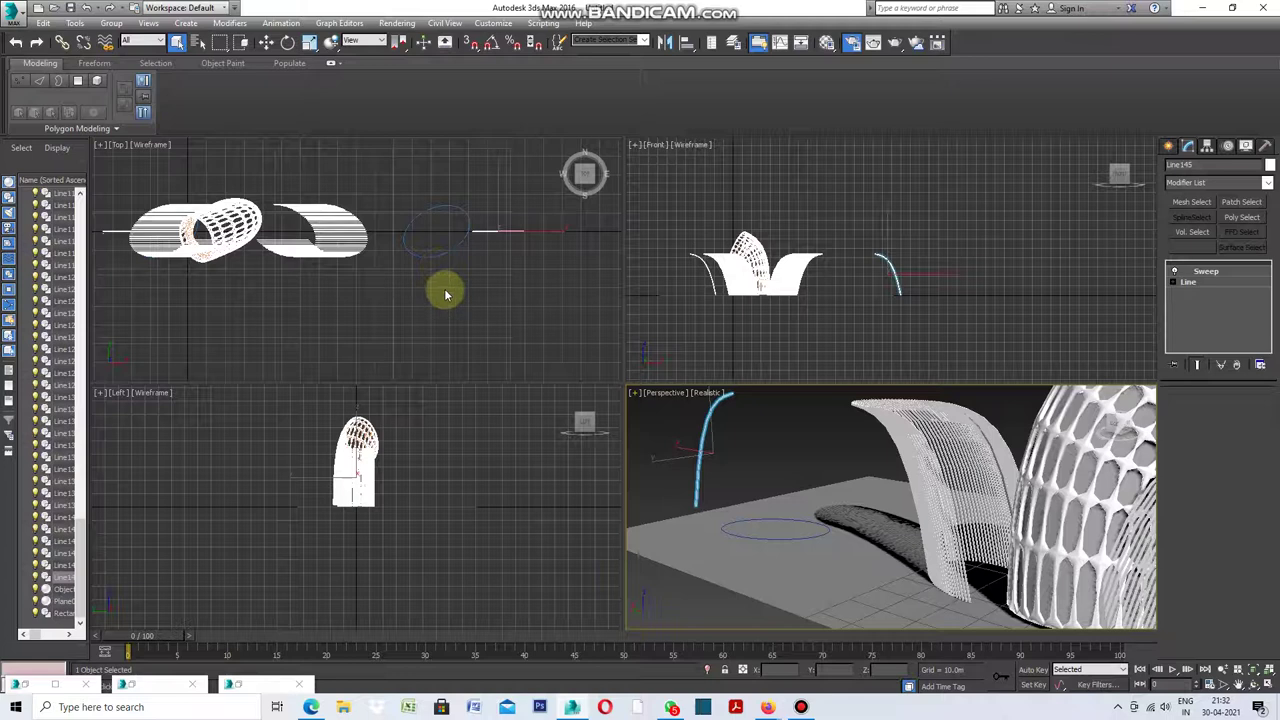
scroll(415, 262, "up", 2)
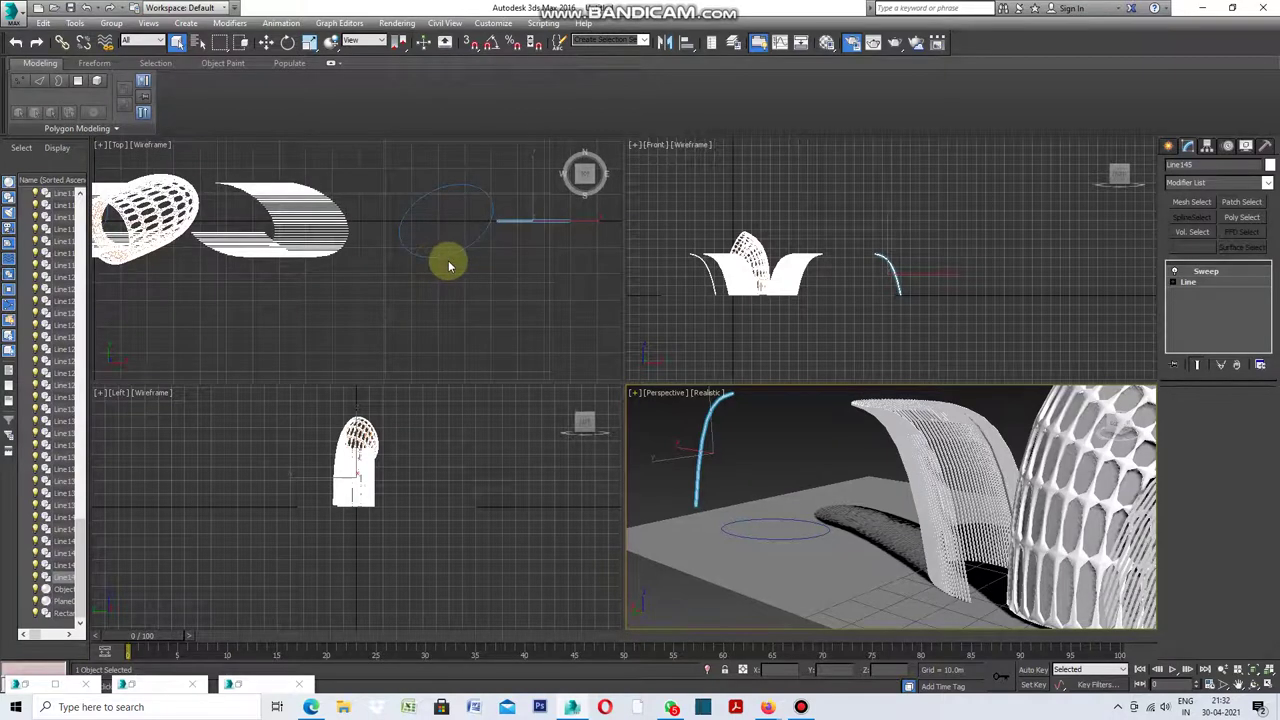
scroll(465, 259, "up", 2)
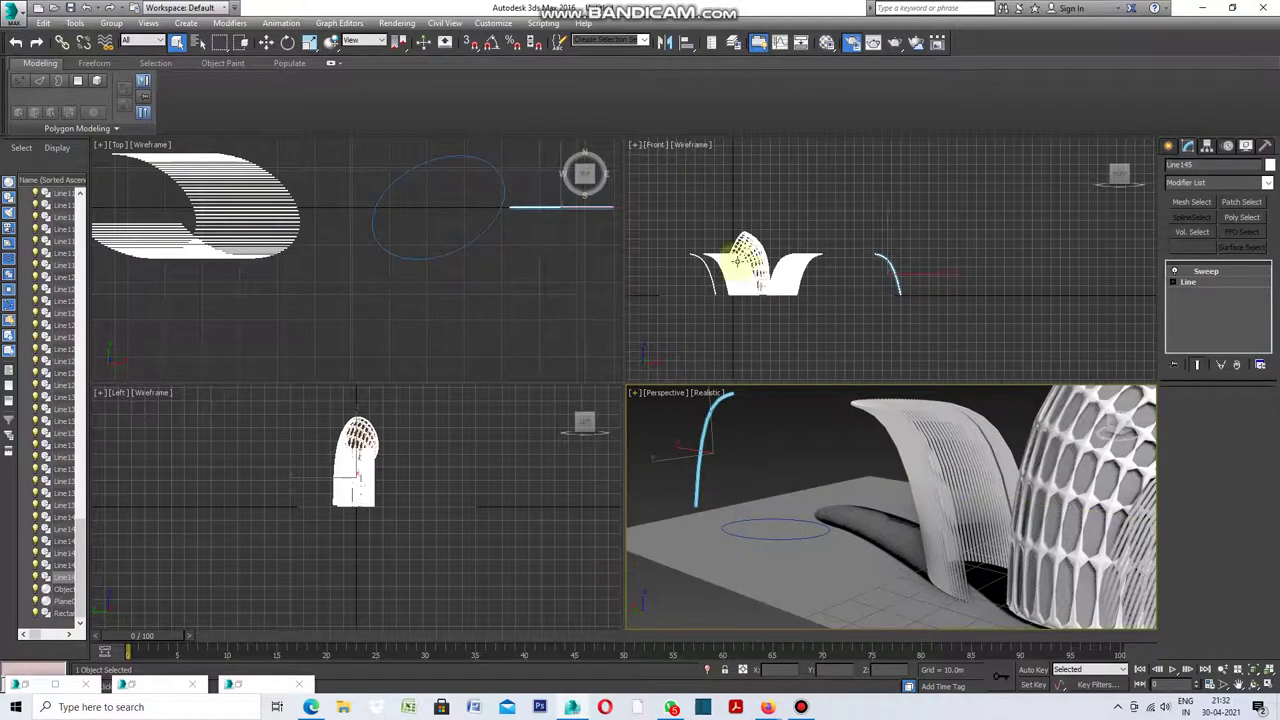
left_click(636, 147)
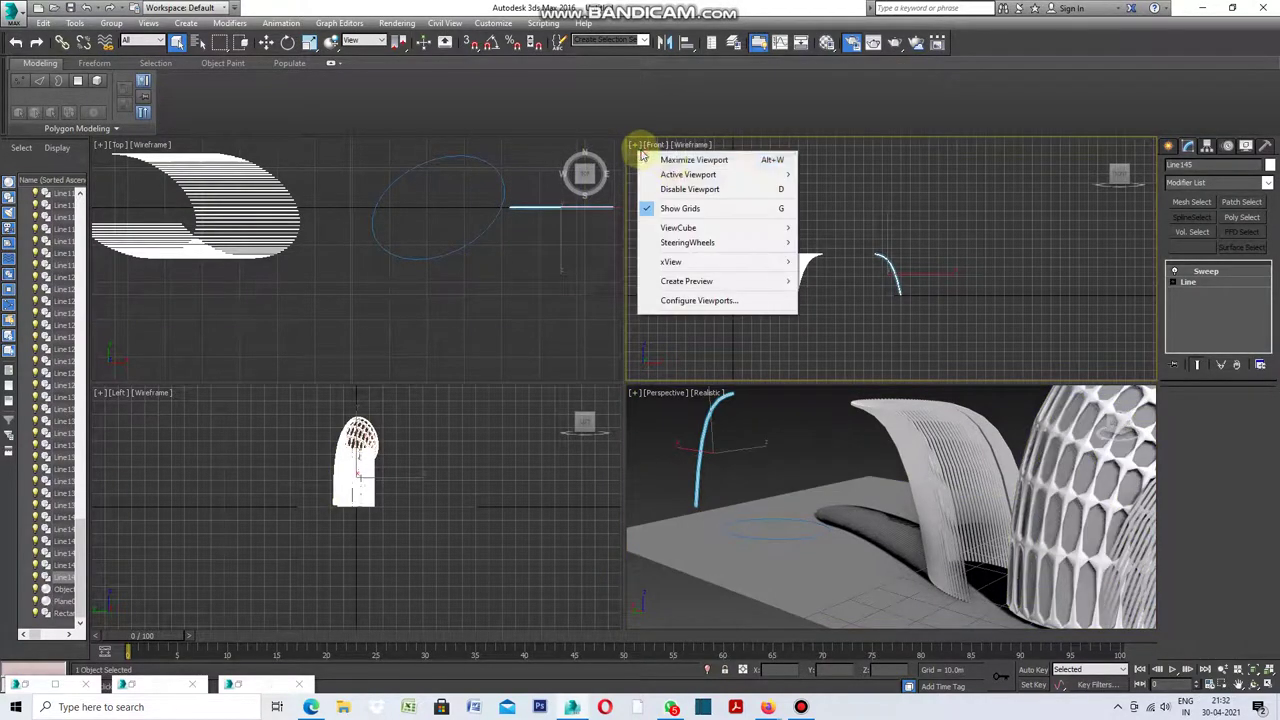
Maximize the Front view and start the Line spline tool.
left_click(668, 158)
scroll(628, 404, "up", 2)
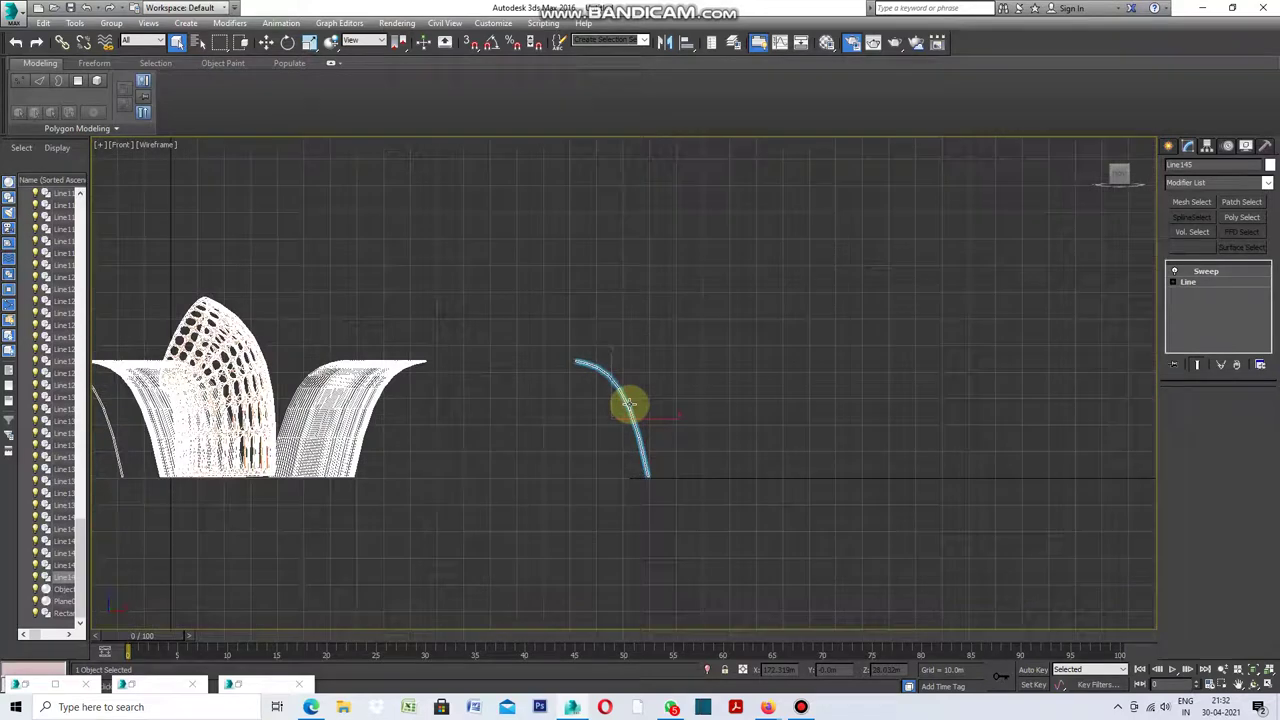
scroll(628, 404, "up", 2)
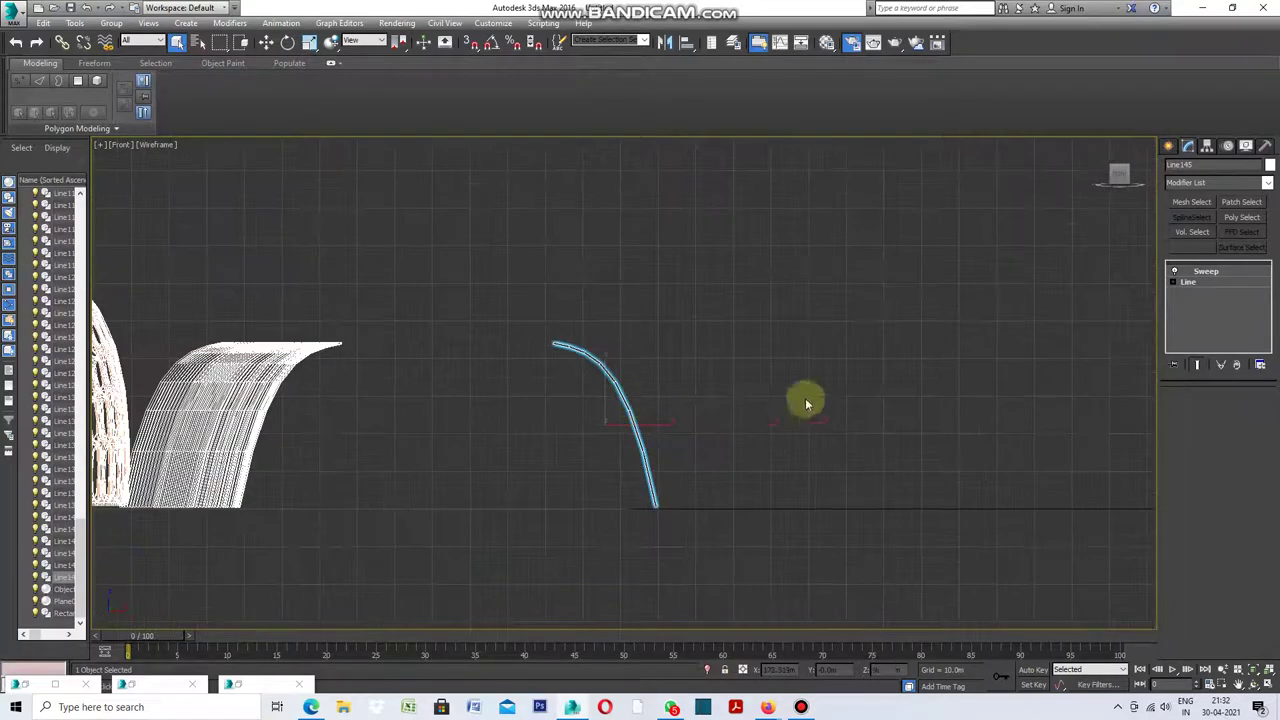
left_click(1167, 148)
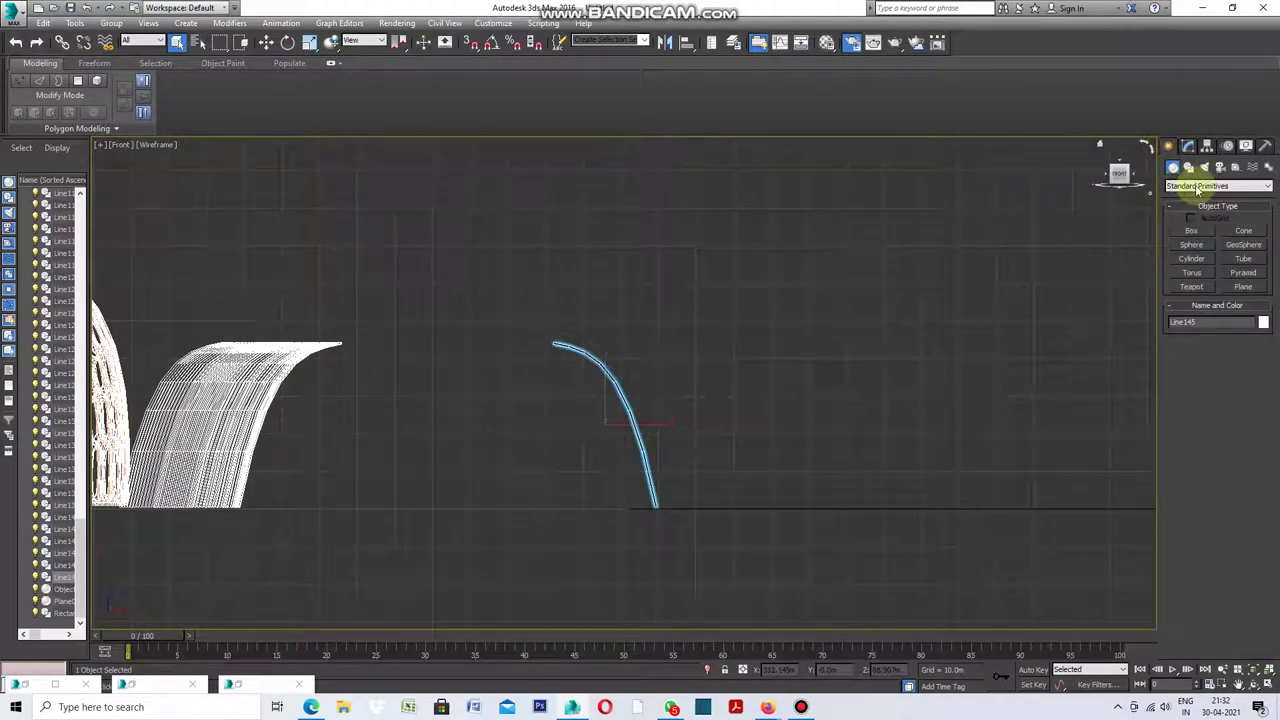
left_click(1188, 167)
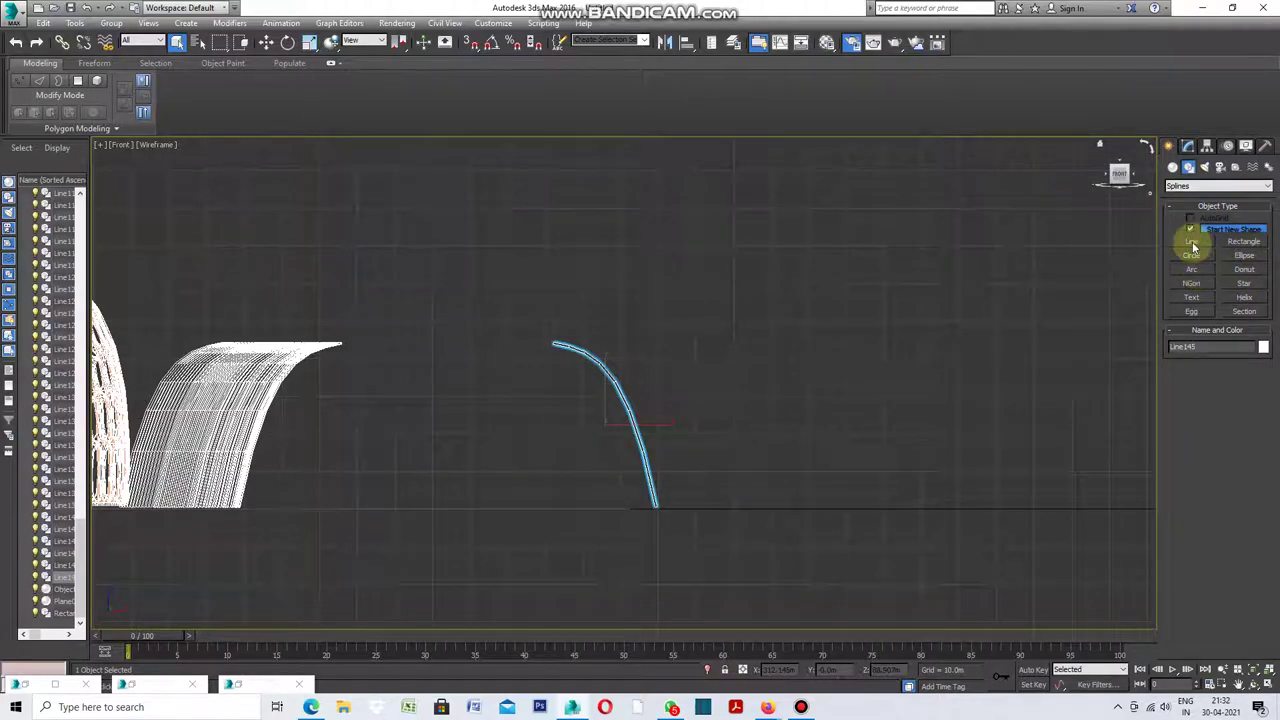
left_click(1192, 242)
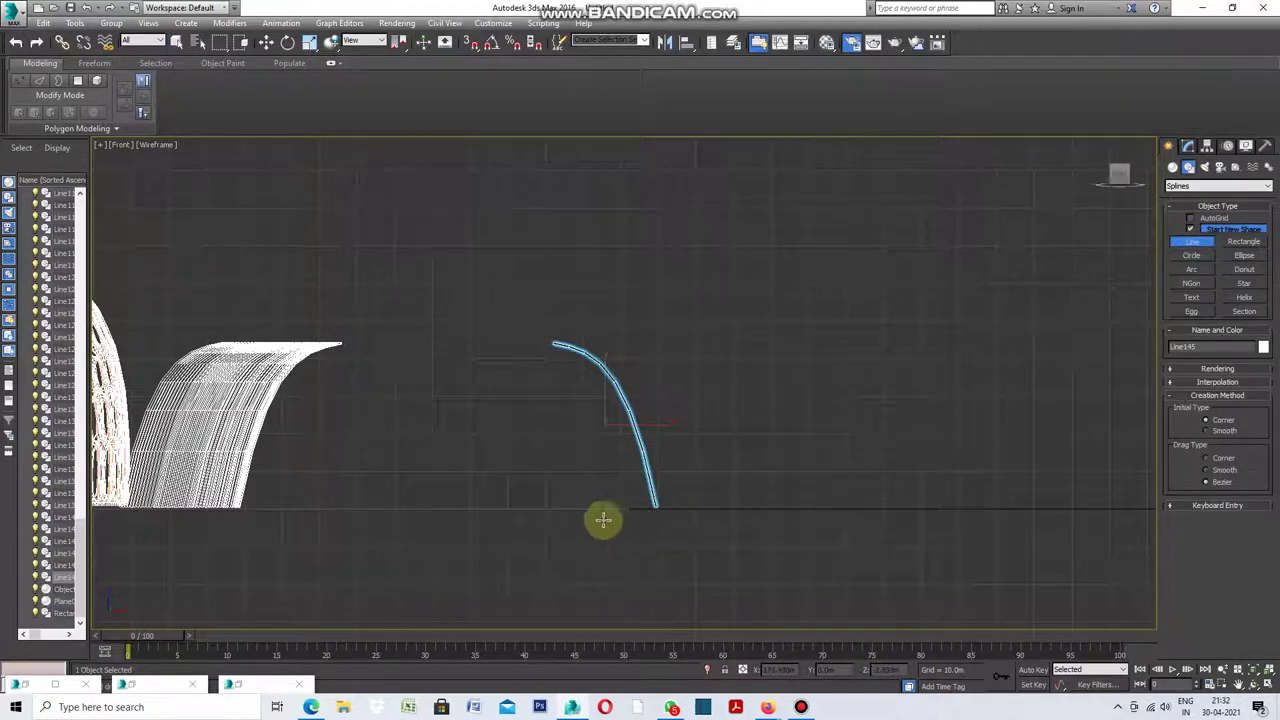
Draw a curved Bezier rib line, Line146, rising from the ground line.
scroll(606, 500, "down", 2)
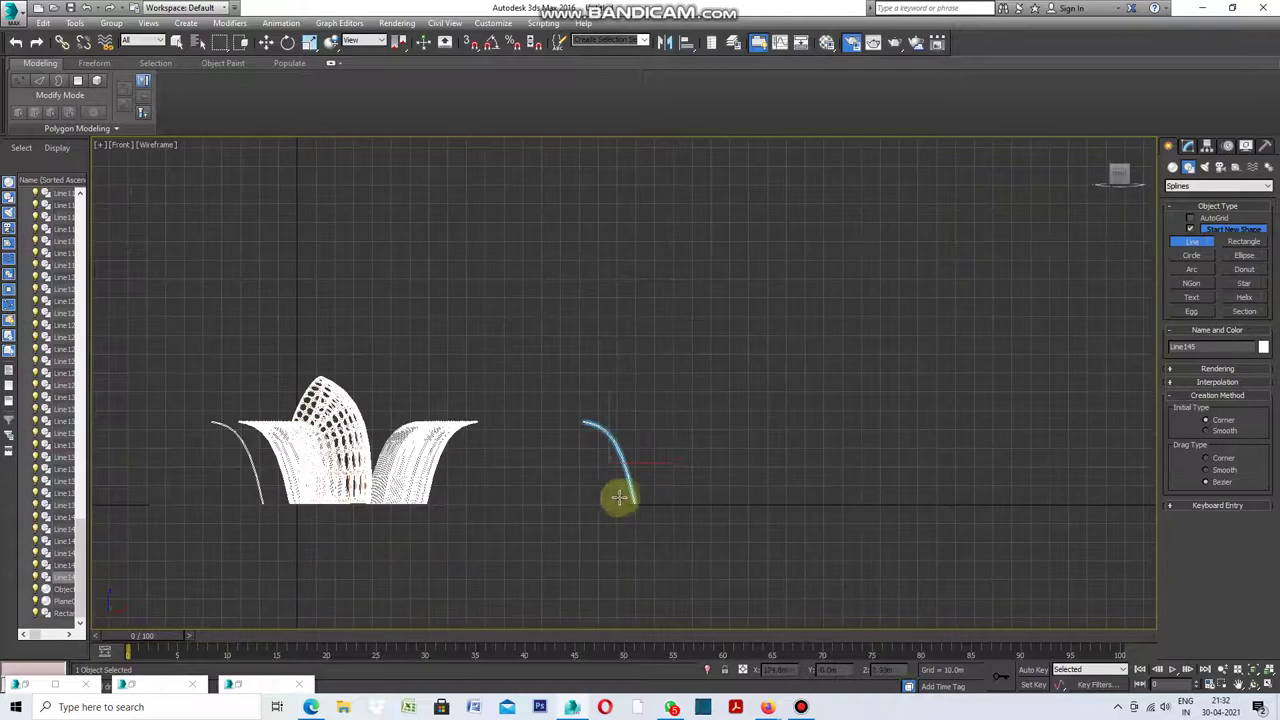
scroll(617, 497, "up", 1)
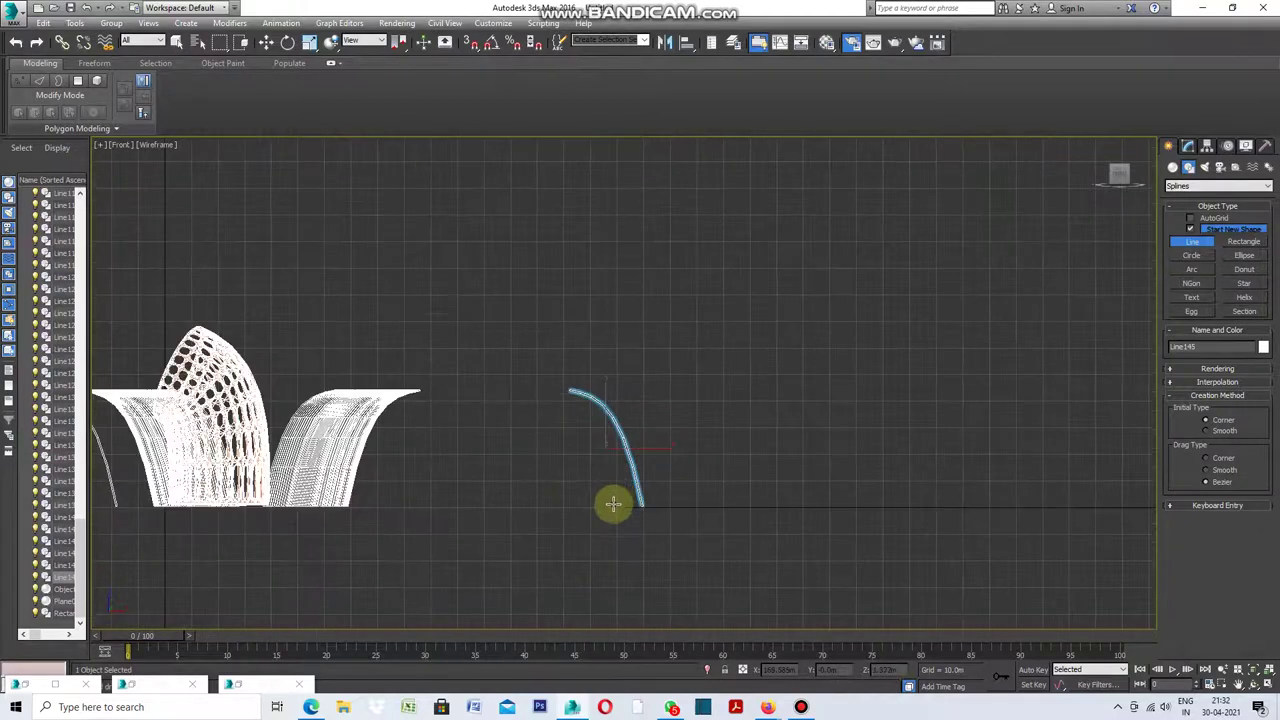
left_click(666, 506)
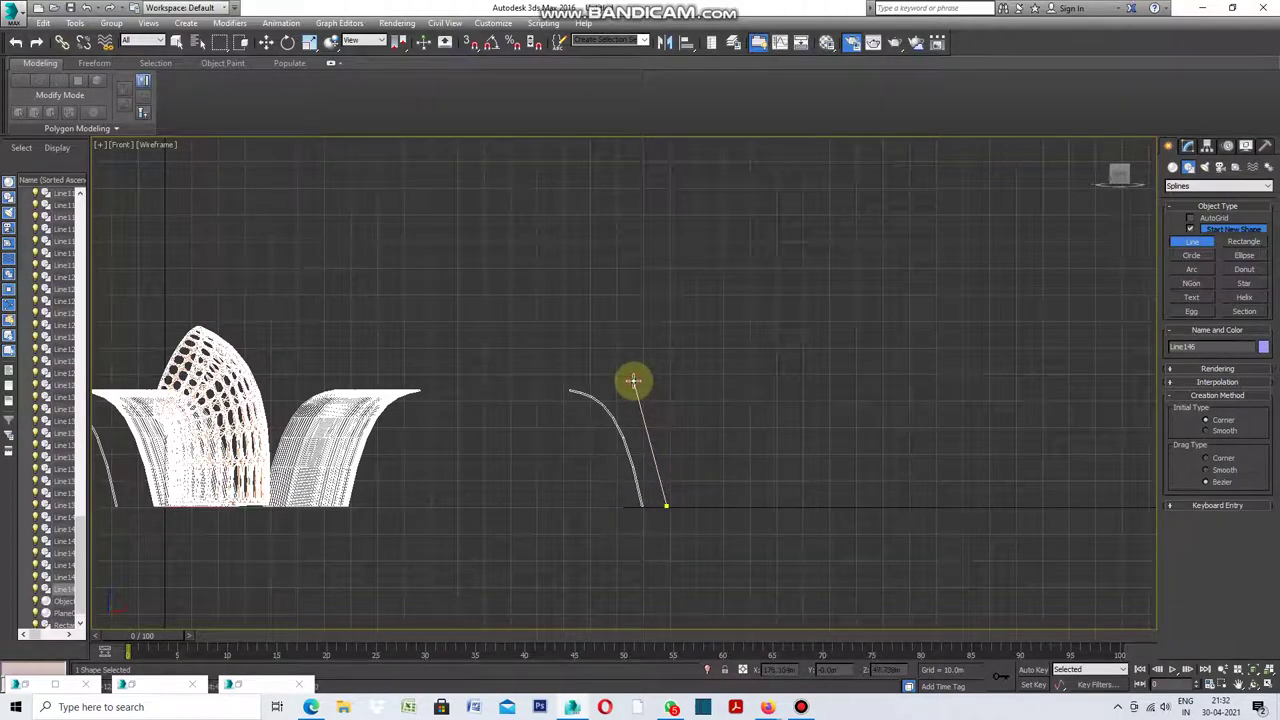
left_click_drag(630, 380, 617, 374)
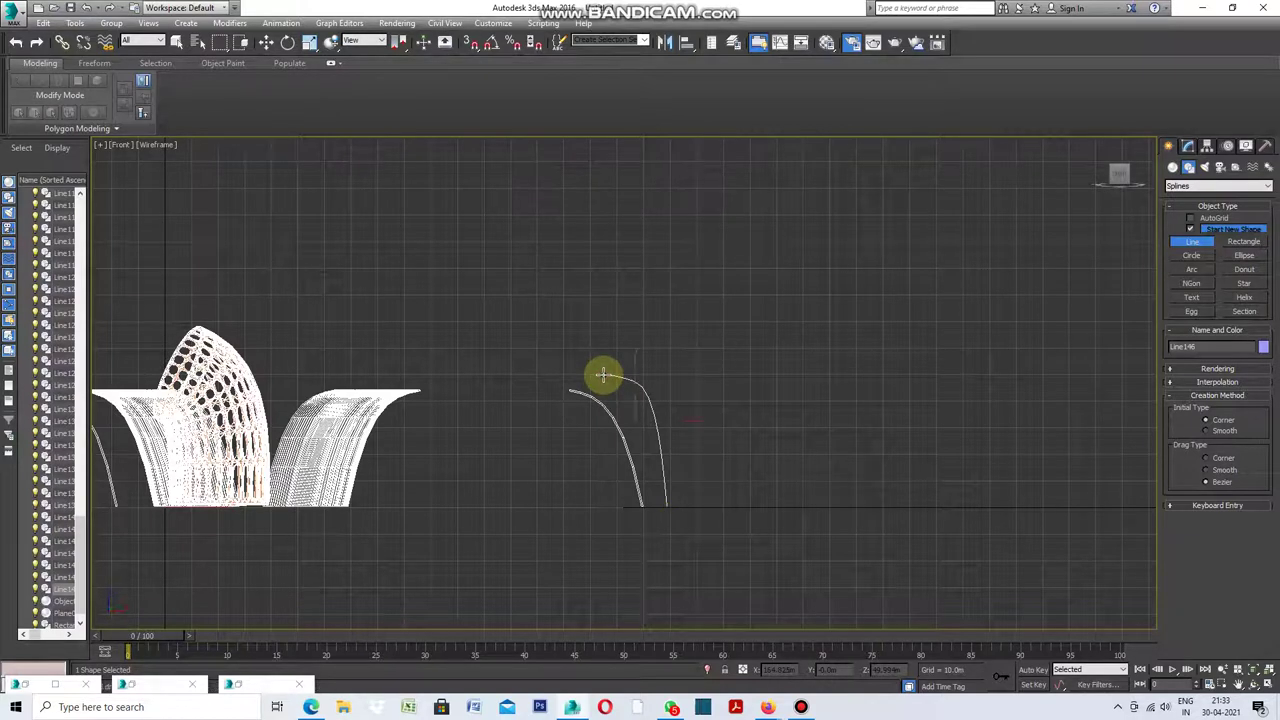
scroll(668, 437, "up", 5)
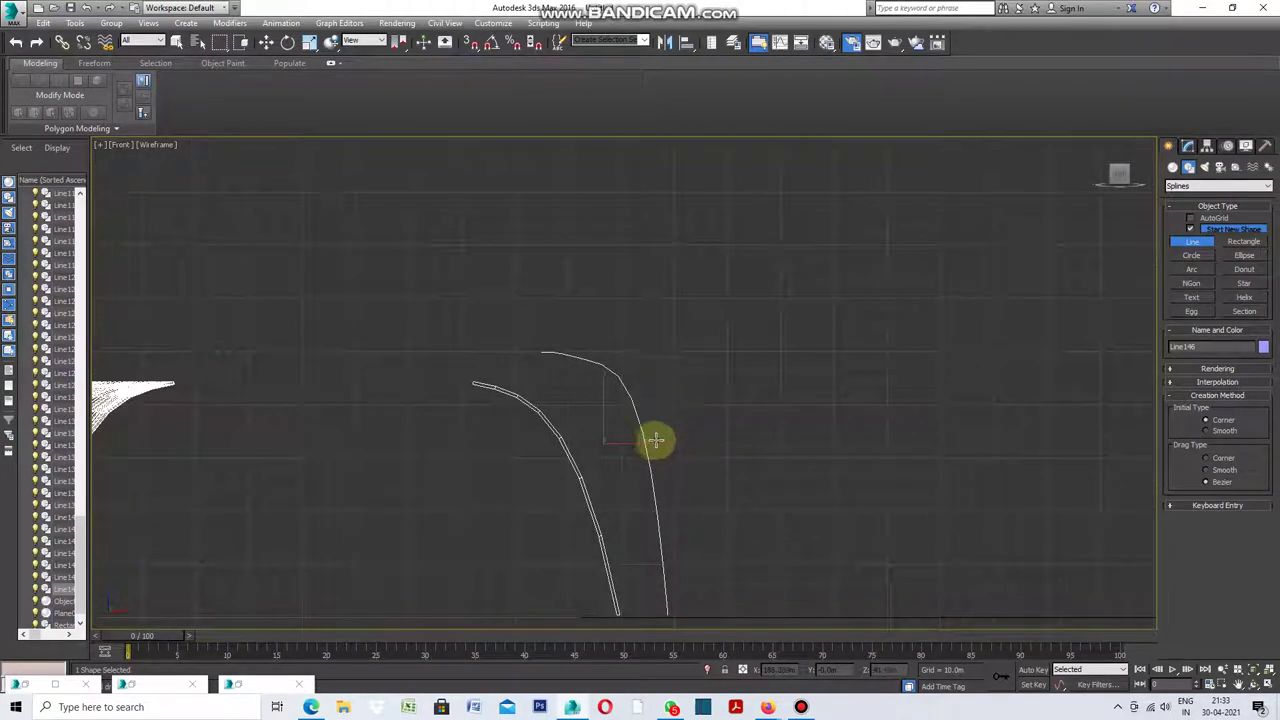
right_click(628, 341)
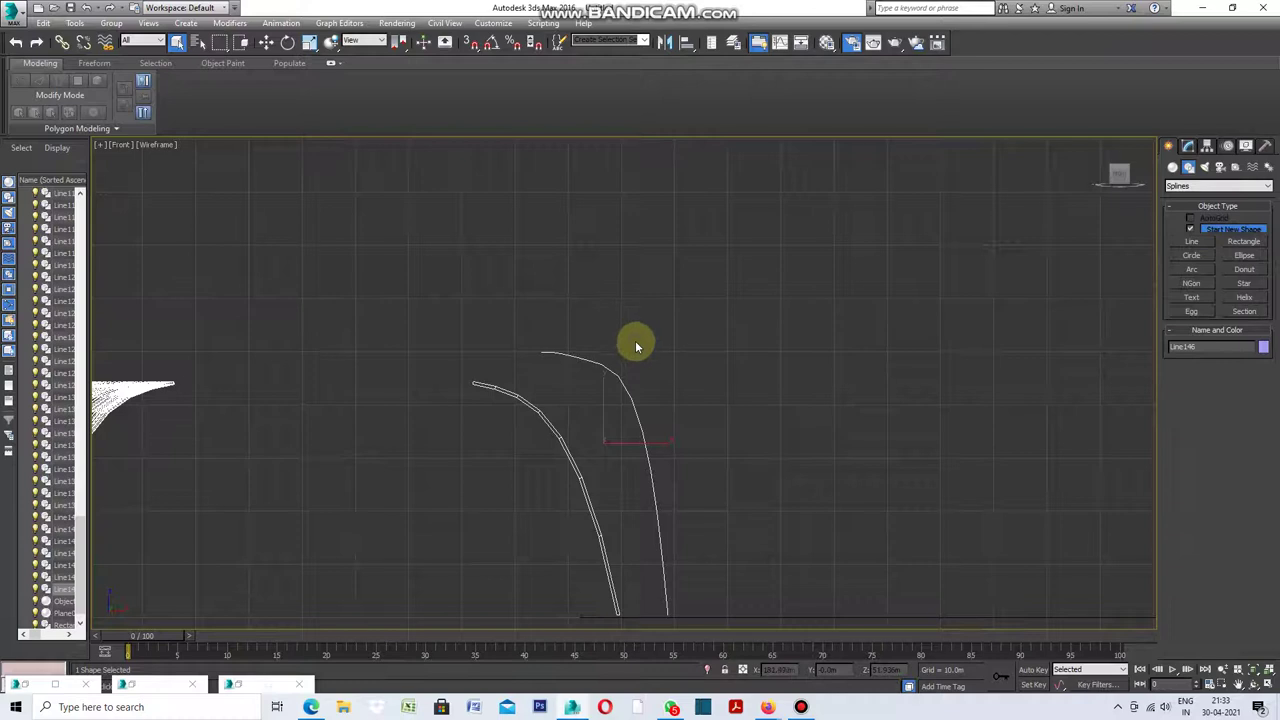
Convert Line146 to an Editable Spline and enter Vertex mode.
right_click(637, 337)
mouse_move(690, 464)
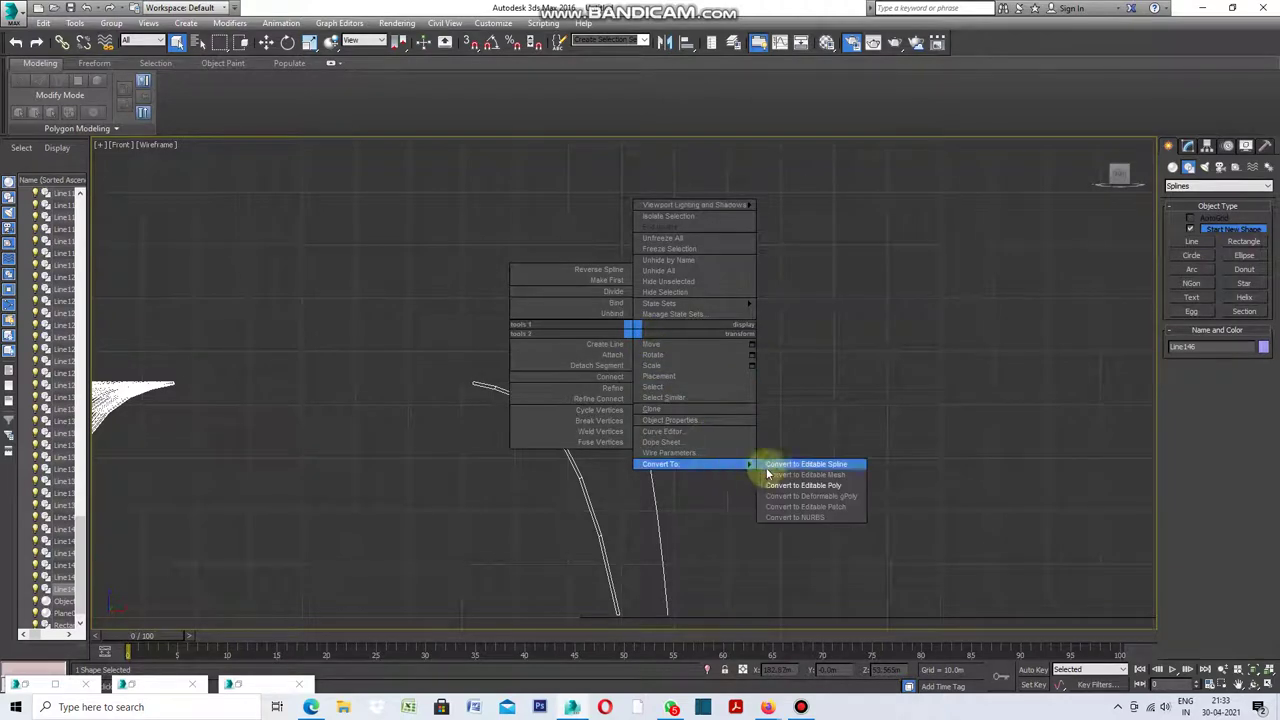
left_click(779, 466)
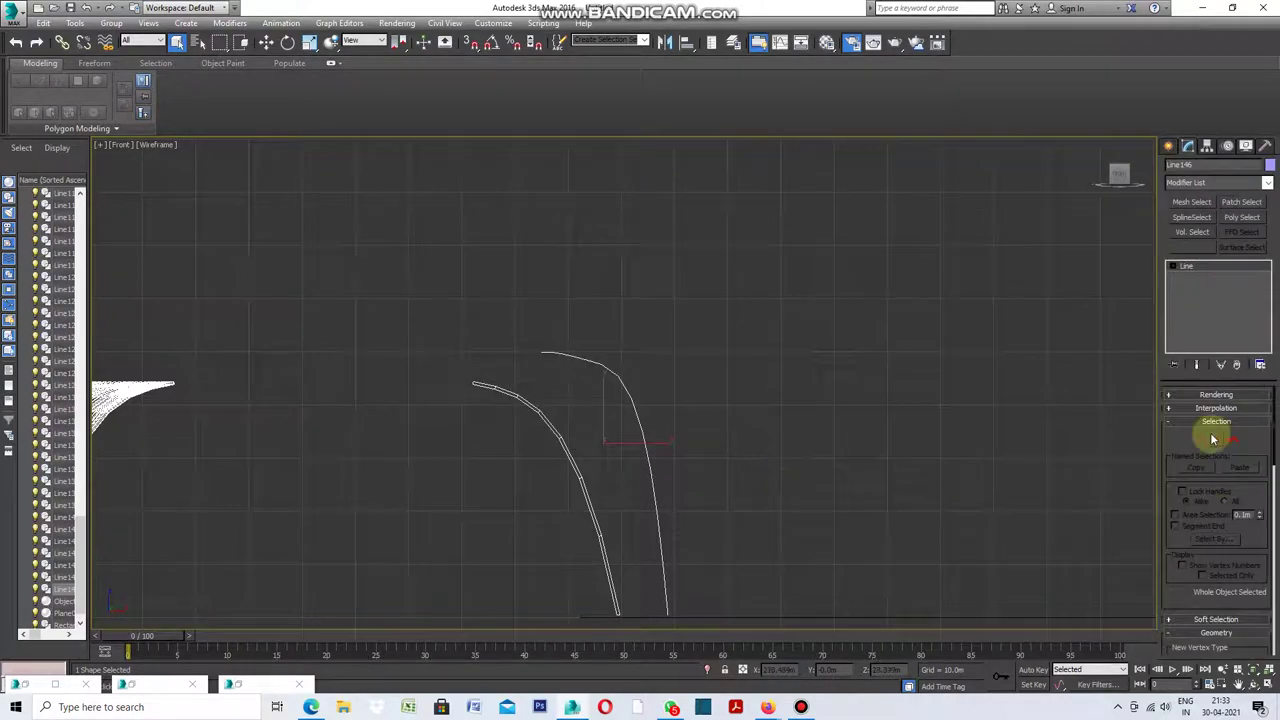
left_click(1200, 438)
scroll(616, 347, "down", 2)
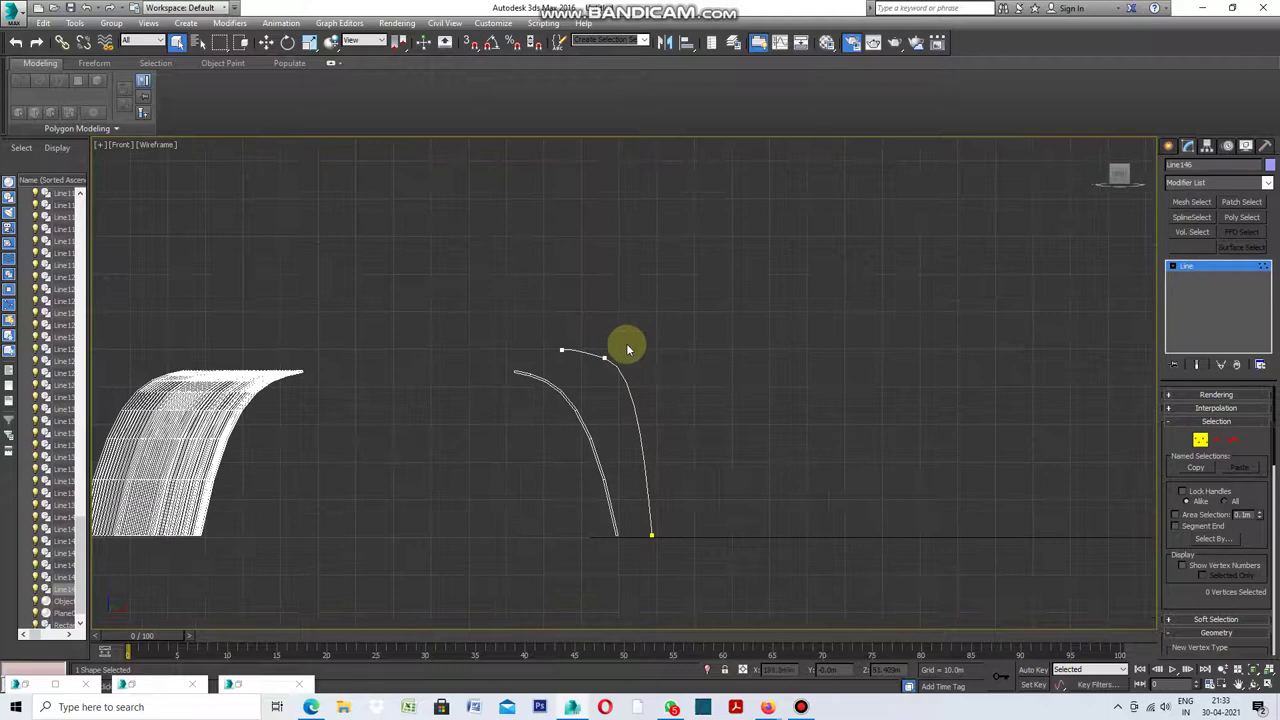
Tilt the middle vertex's tangent handles to bend the curve.
left_click(606, 368)
scroll(628, 375, "up", 4)
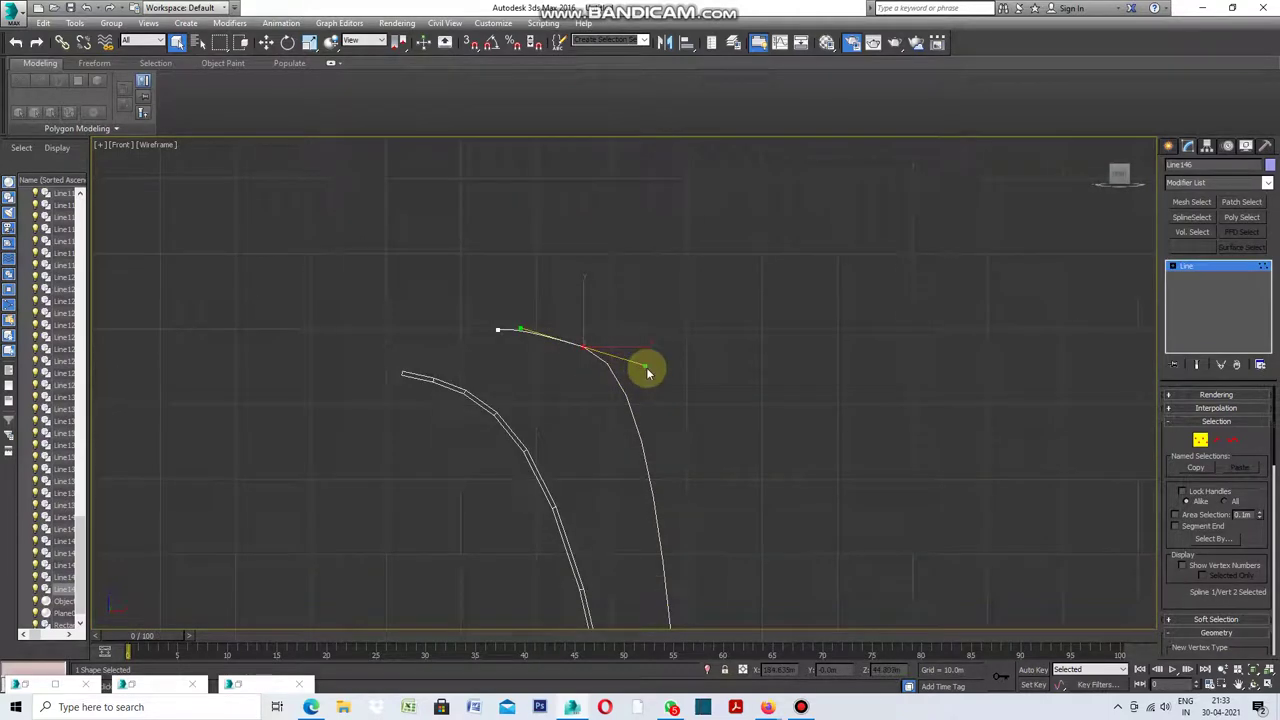
left_click(645, 374)
left_click(590, 352)
left_click(266, 42)
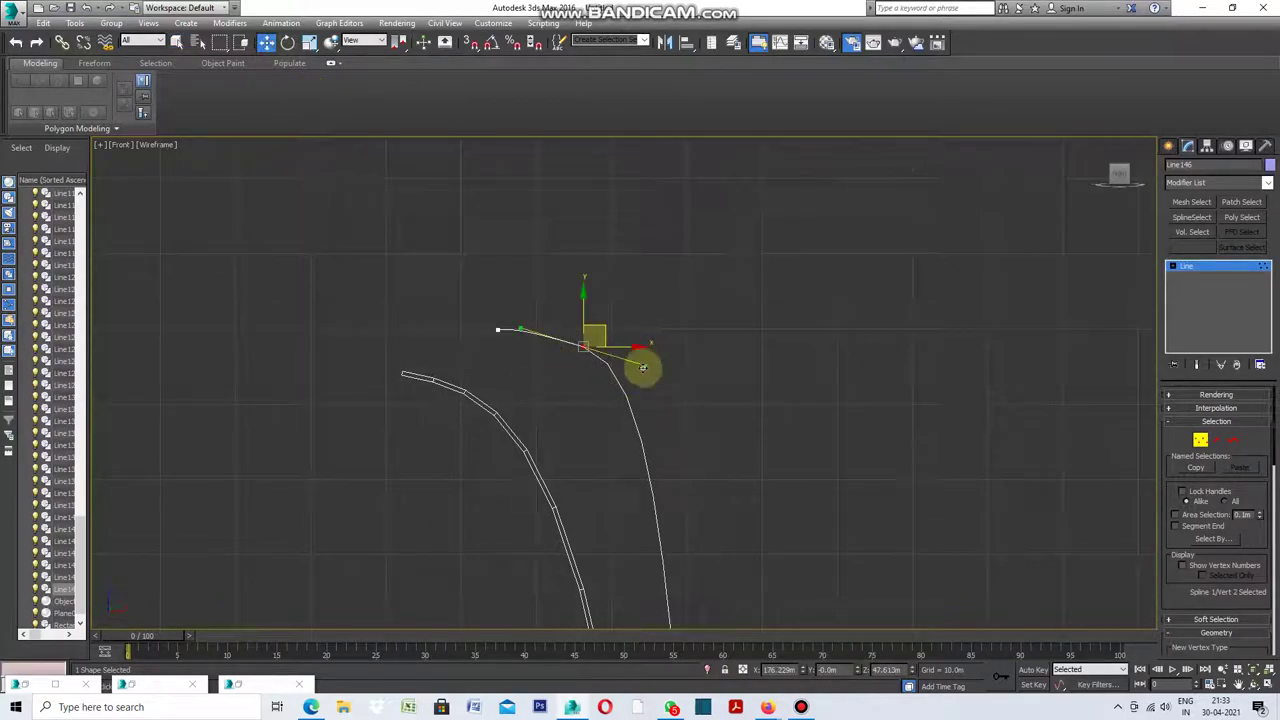
left_click_drag(643, 367, 640, 382)
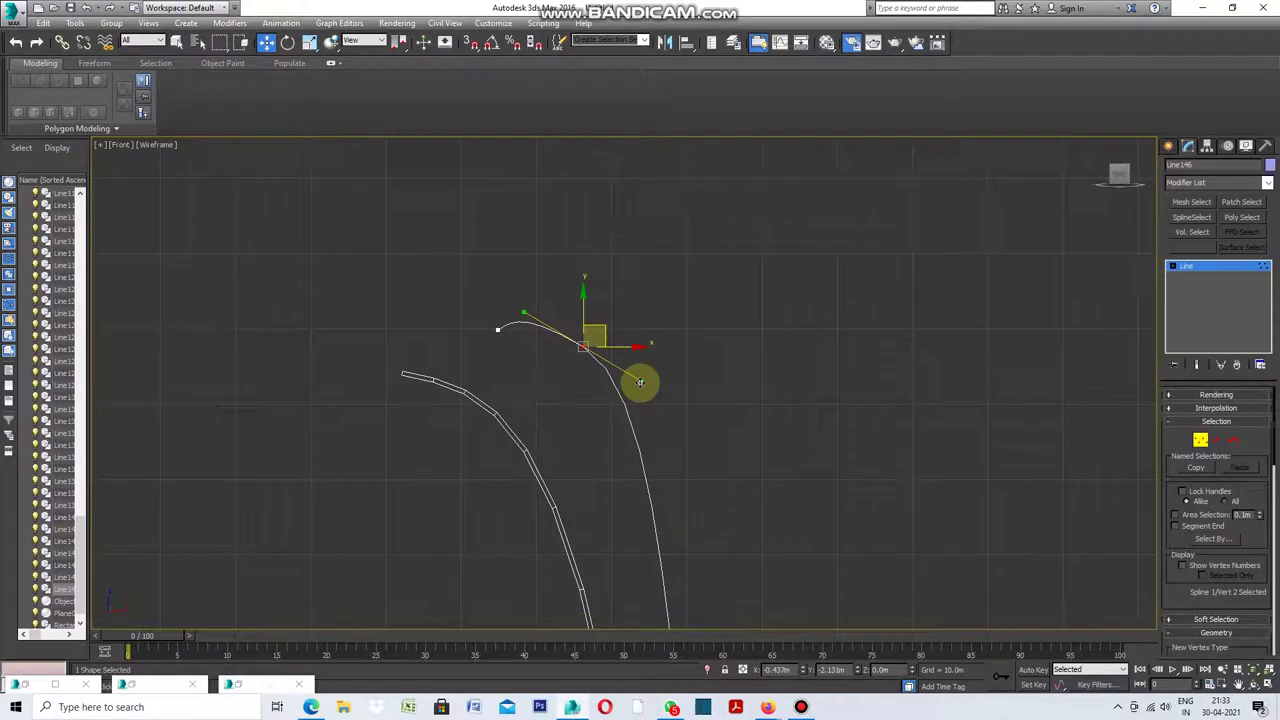
Shift the top end vertex slightly left to form the hooked tip.
scroll(658, 360, "down", 4)
left_click(750, 480)
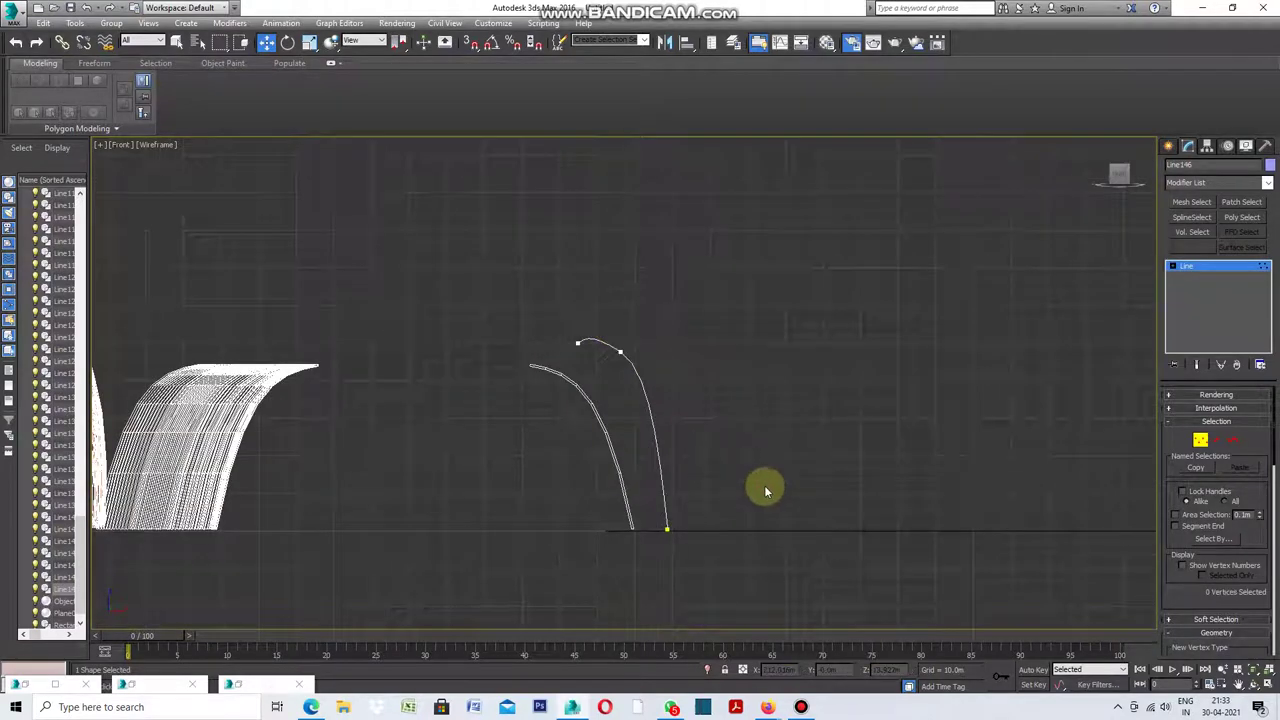
left_click(578, 343)
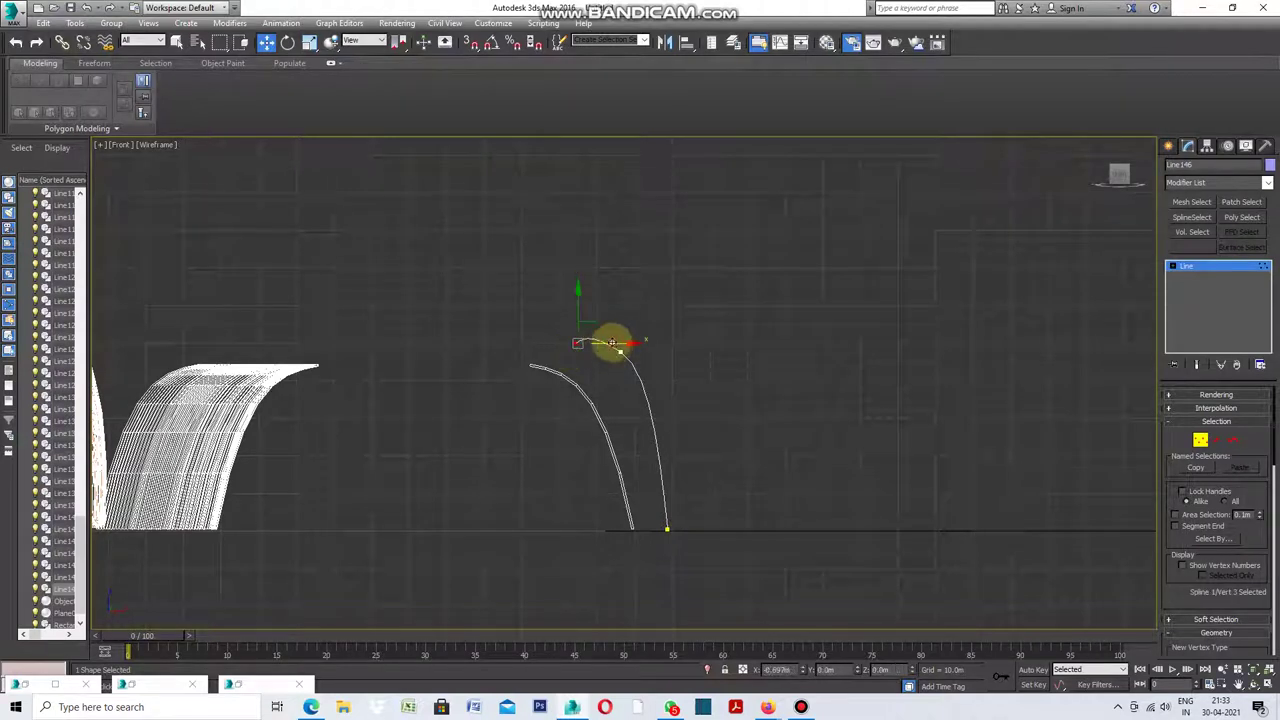
left_click_drag(613, 343, 601, 343)
left_click(658, 376)
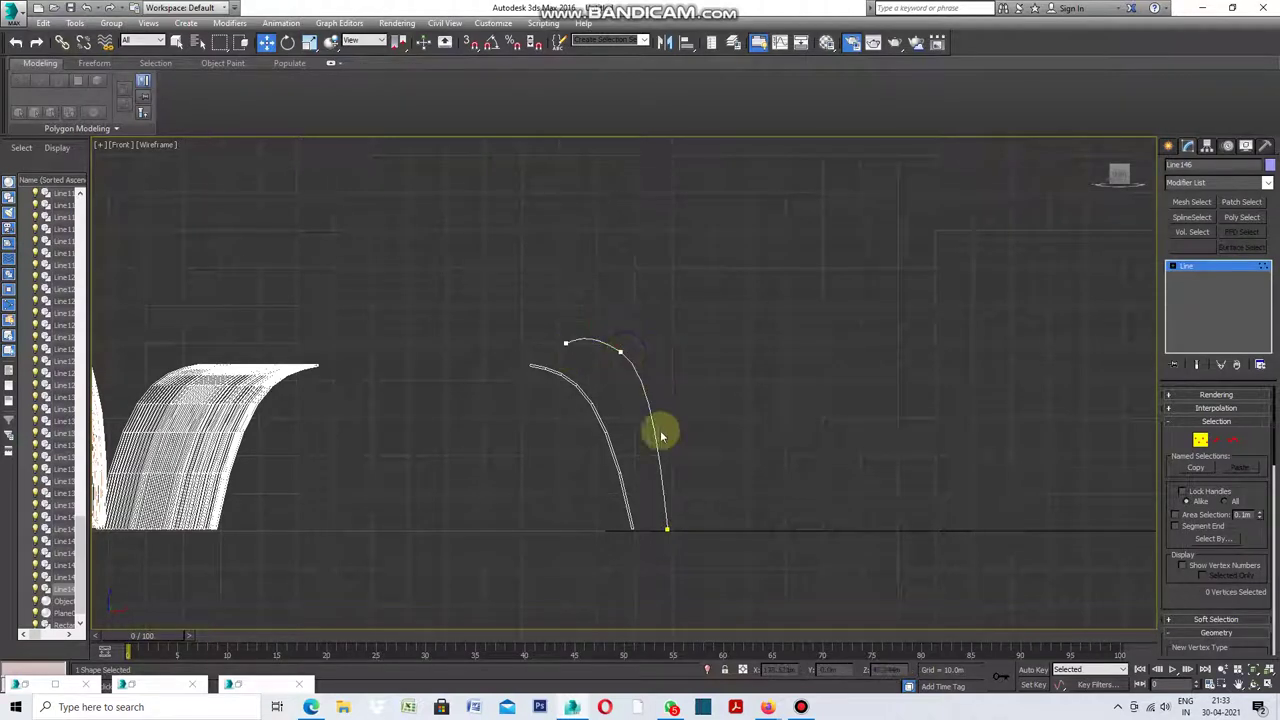
Restore the four-view layout and zoom the Top view in on the rectangle profile.
left_click(1168, 147)
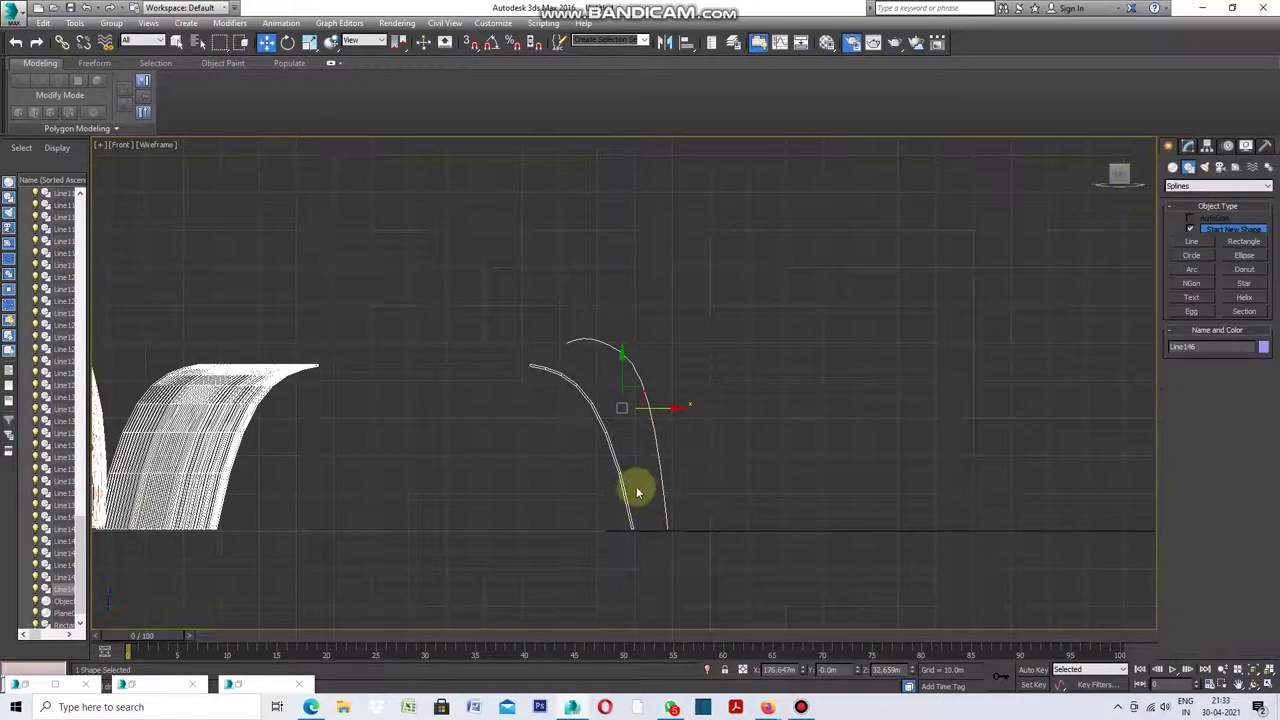
left_click(98, 147)
left_click(130, 157)
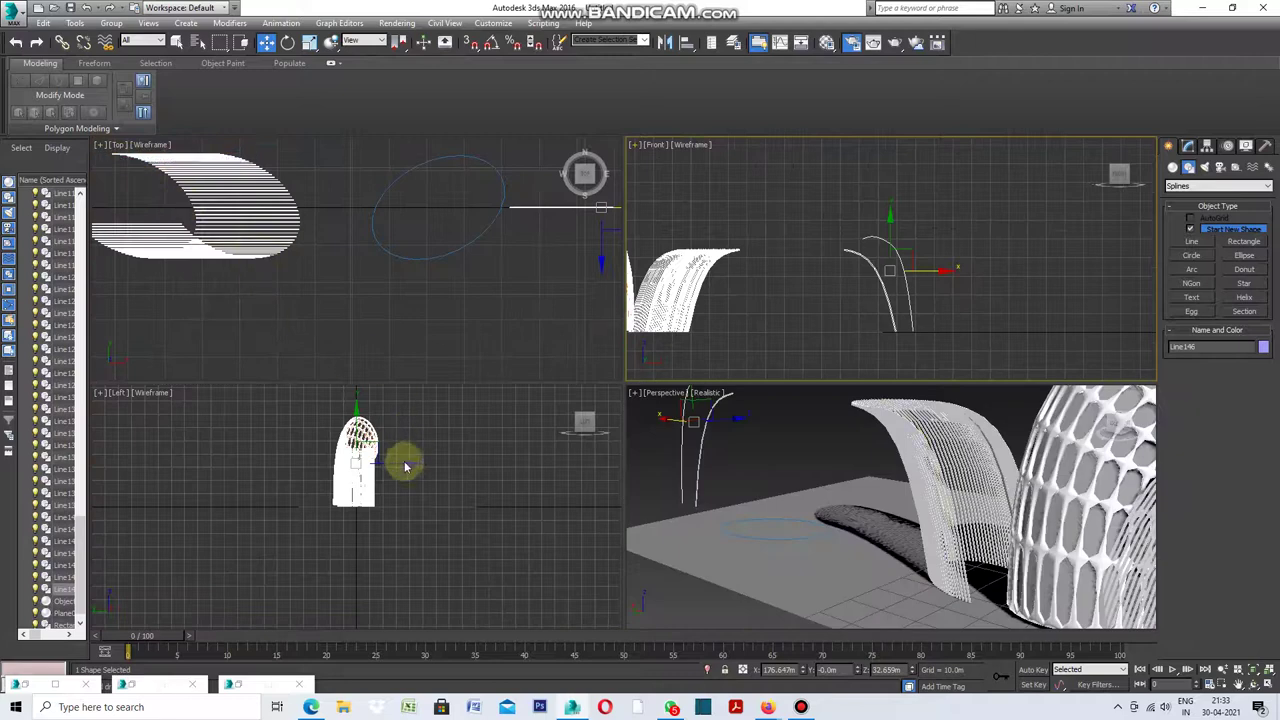
scroll(386, 252, "down", 3)
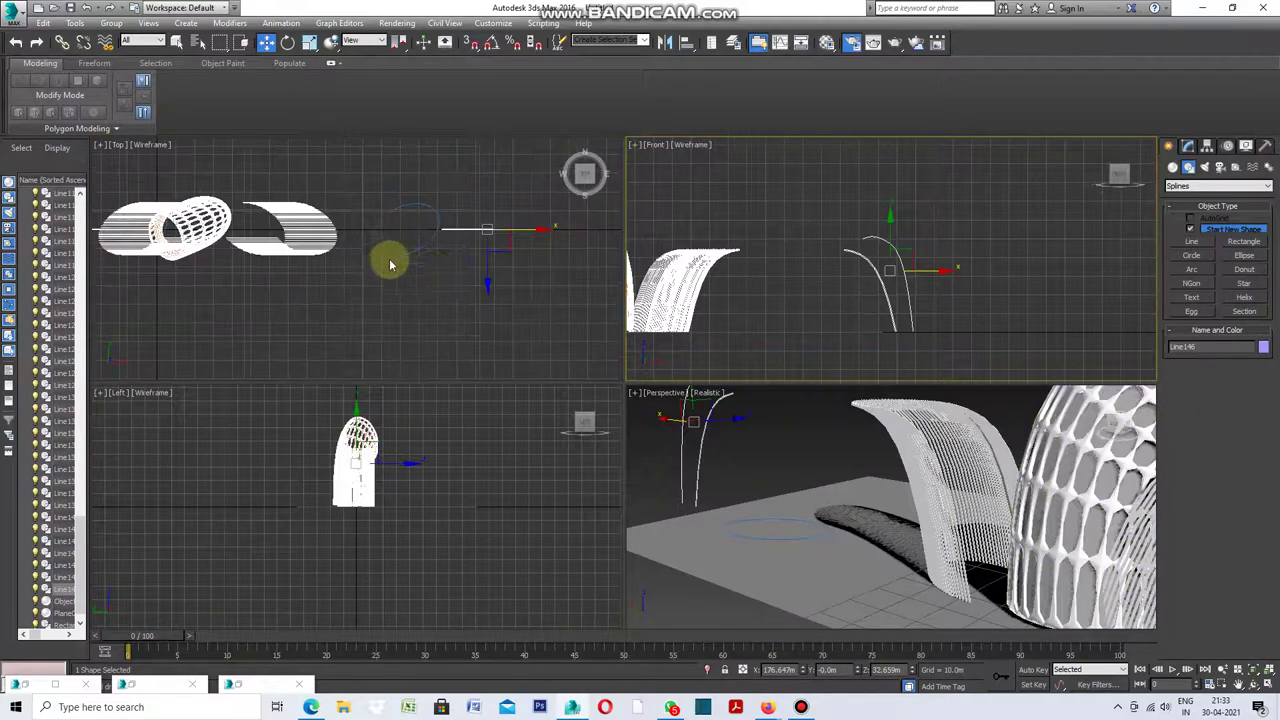
scroll(450, 234, "up", 3)
scroll(463, 268, "down", 3)
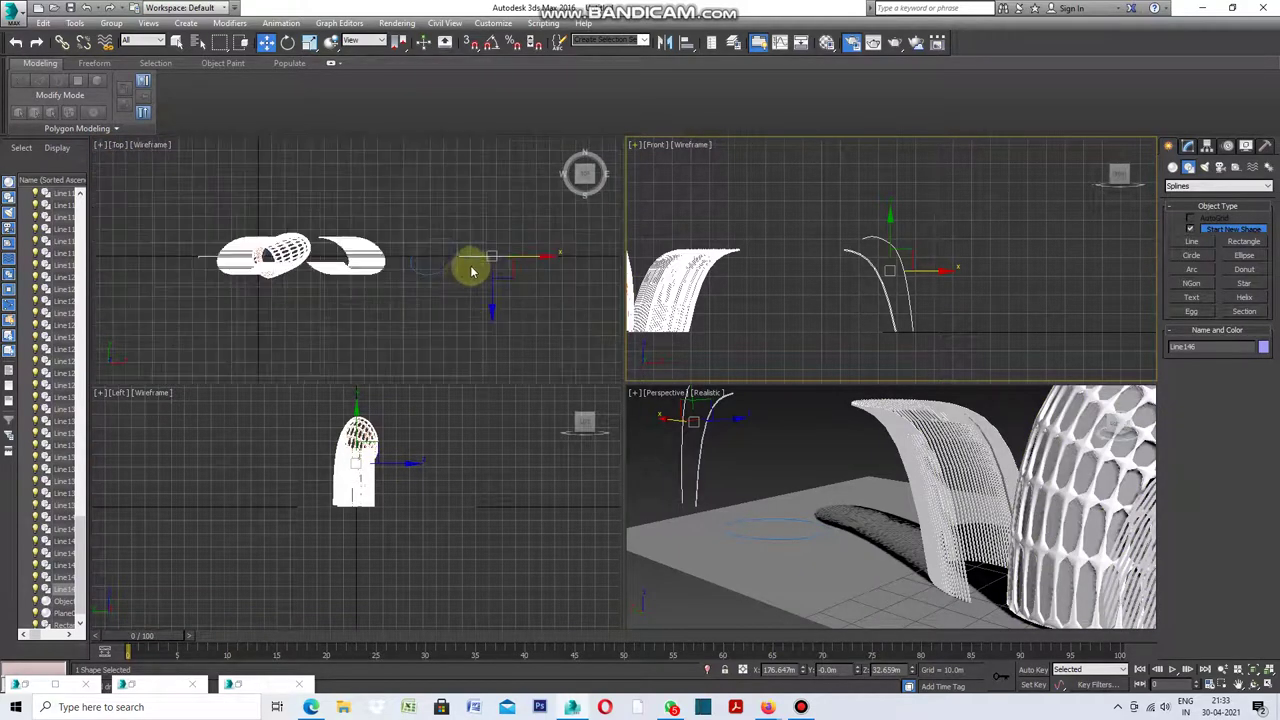
scroll(250, 283, "up", 2)
scroll(258, 287, "up", 2)
scroll(262, 290, "up", 3)
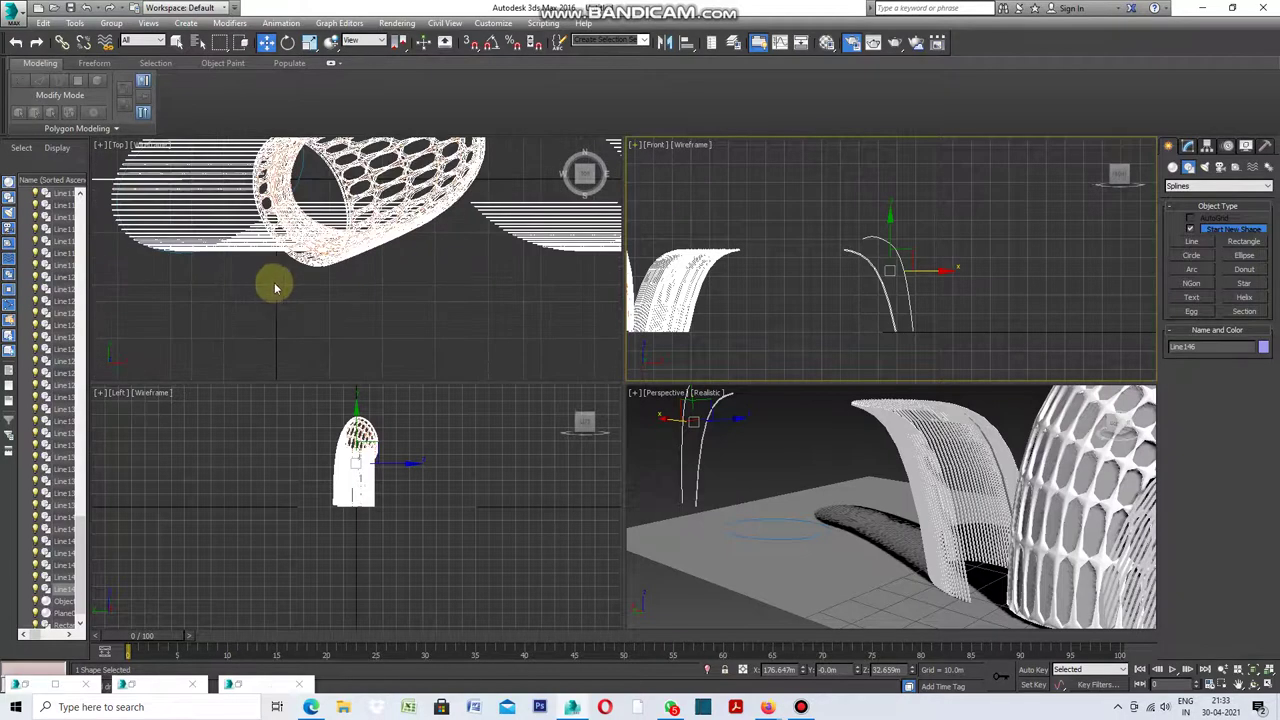
scroll(319, 296, "up", 3)
scroll(310, 293, "down", 2)
scroll(285, 290, "down", 2)
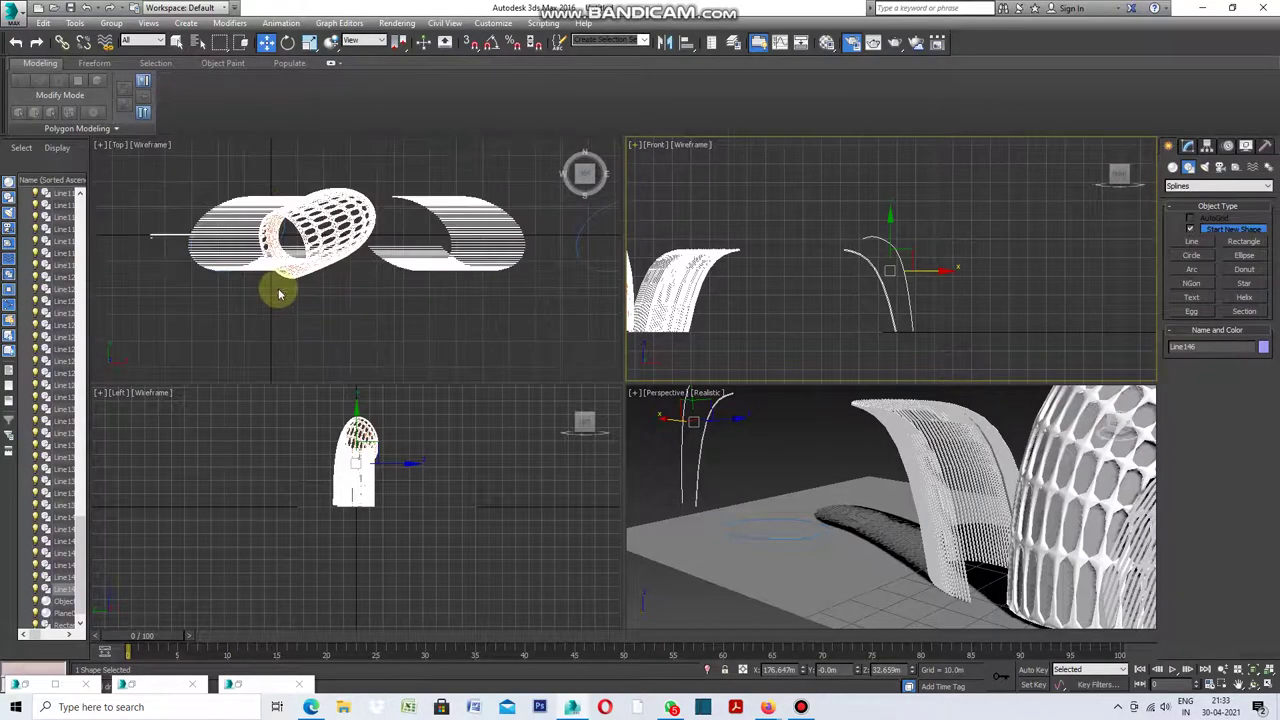
scroll(163, 247, "up", 2)
scroll(160, 245, "up", 2)
scroll(155, 242, "up", 2)
scroll(140, 236, "up", 2)
scroll(175, 250, "up", 2)
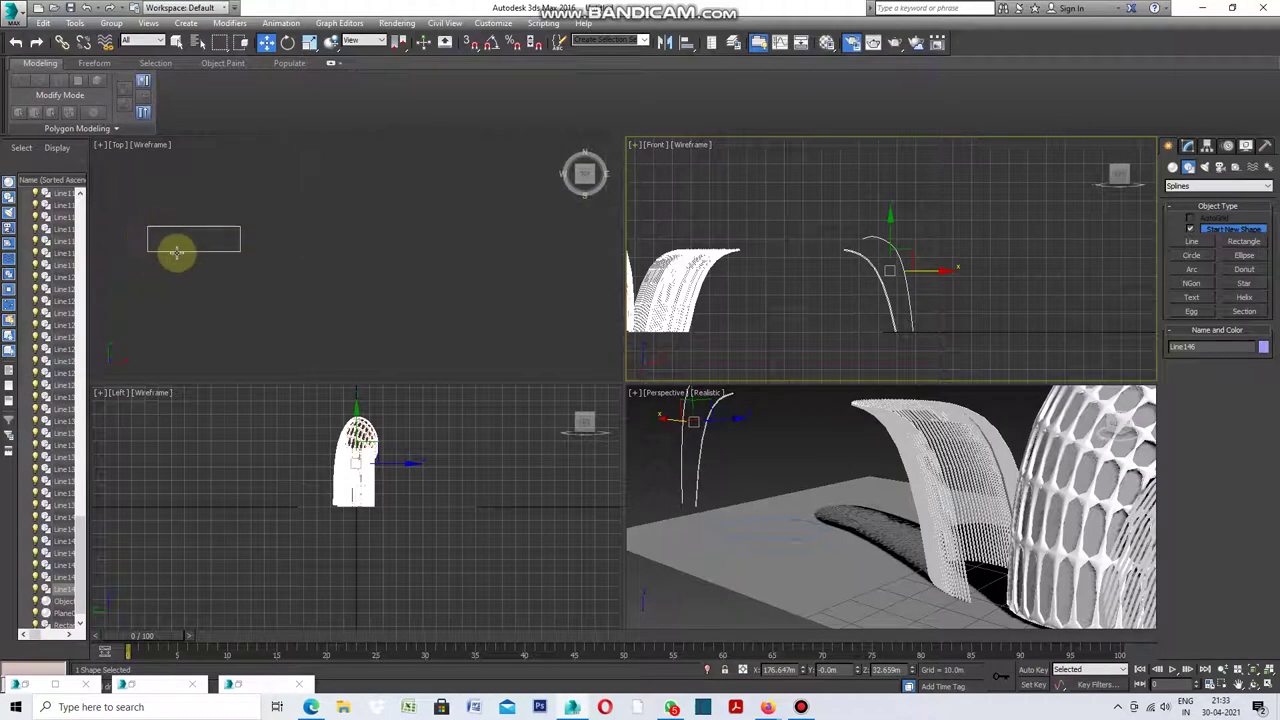
Nudge Rectangle001 down-right in the Top view, then select Line146 in the Front view.
left_click(200, 251)
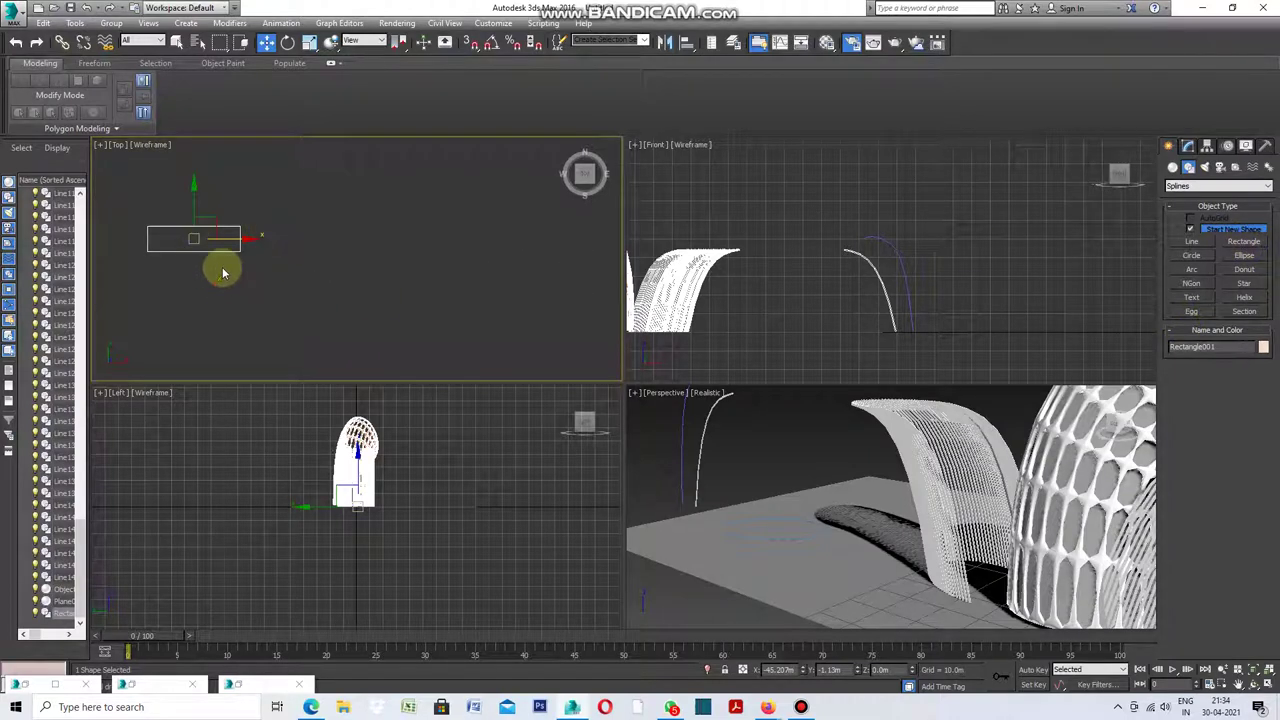
left_click_drag(223, 273, 248, 279)
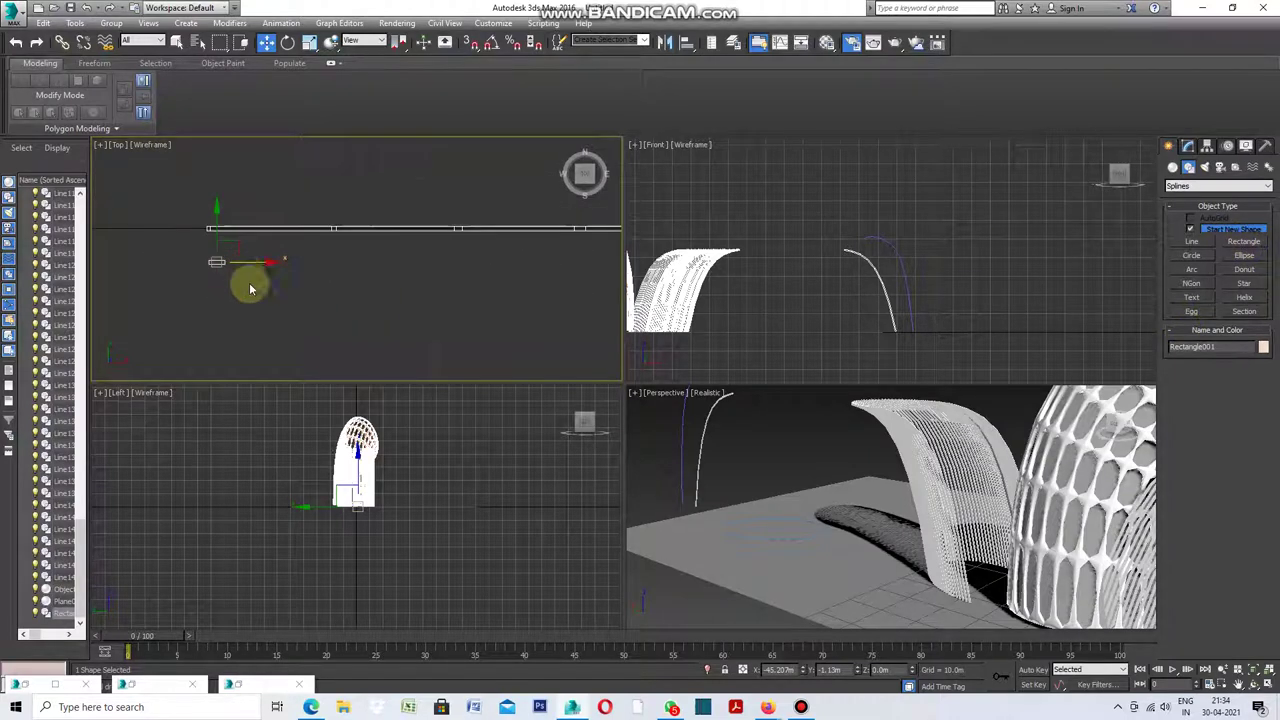
left_click(815, 312)
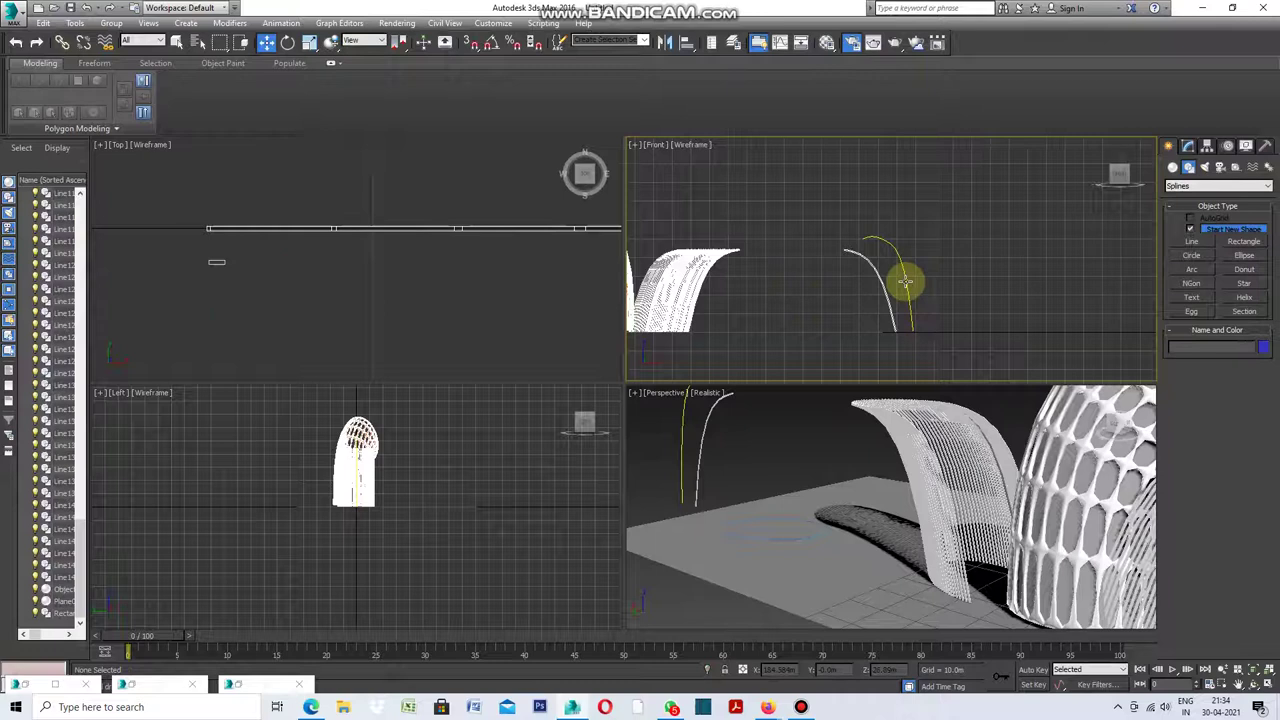
left_click(905, 282)
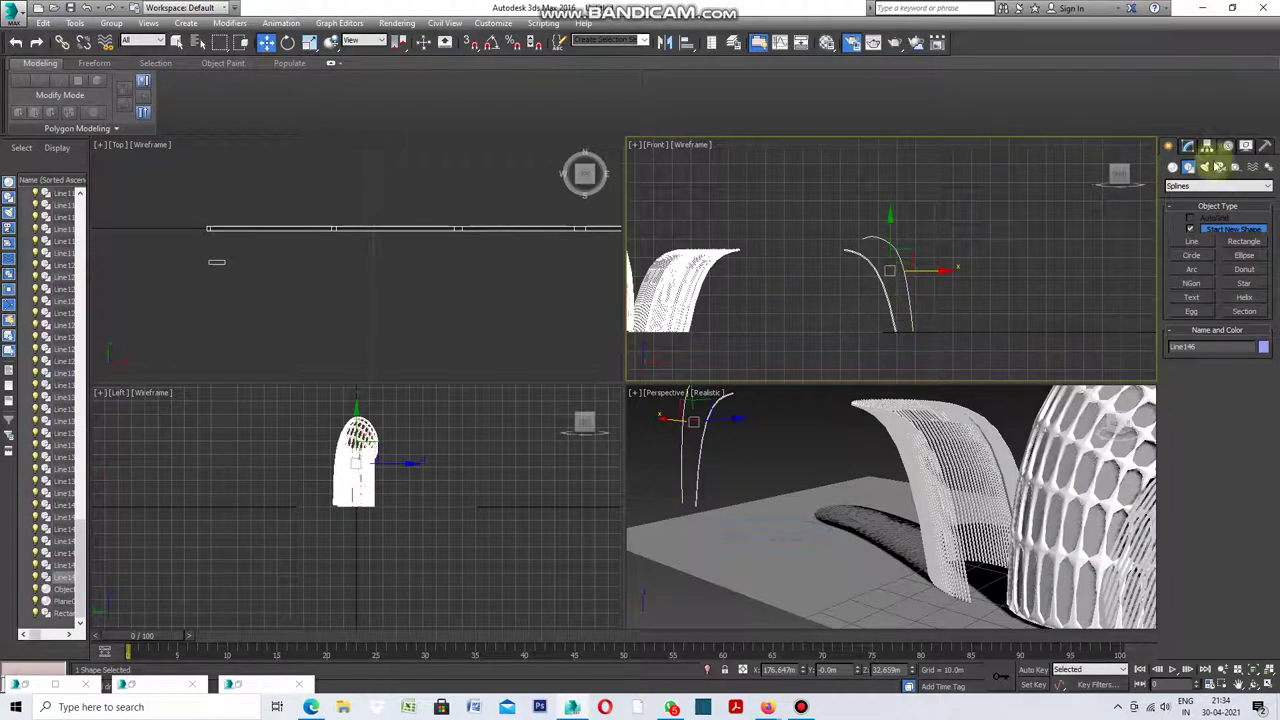
Add a Sweep modifier to Line146 with Rectangle001 as its custom section.
left_click(1189, 147)
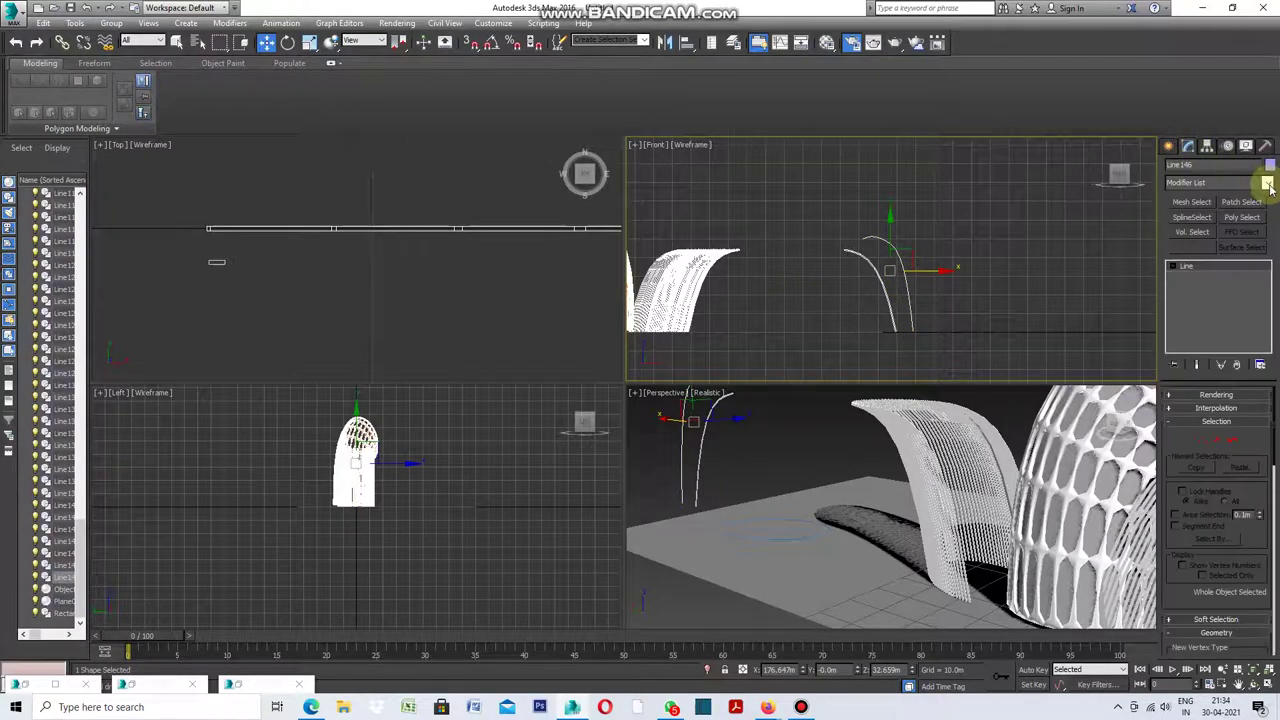
left_click(1268, 184)
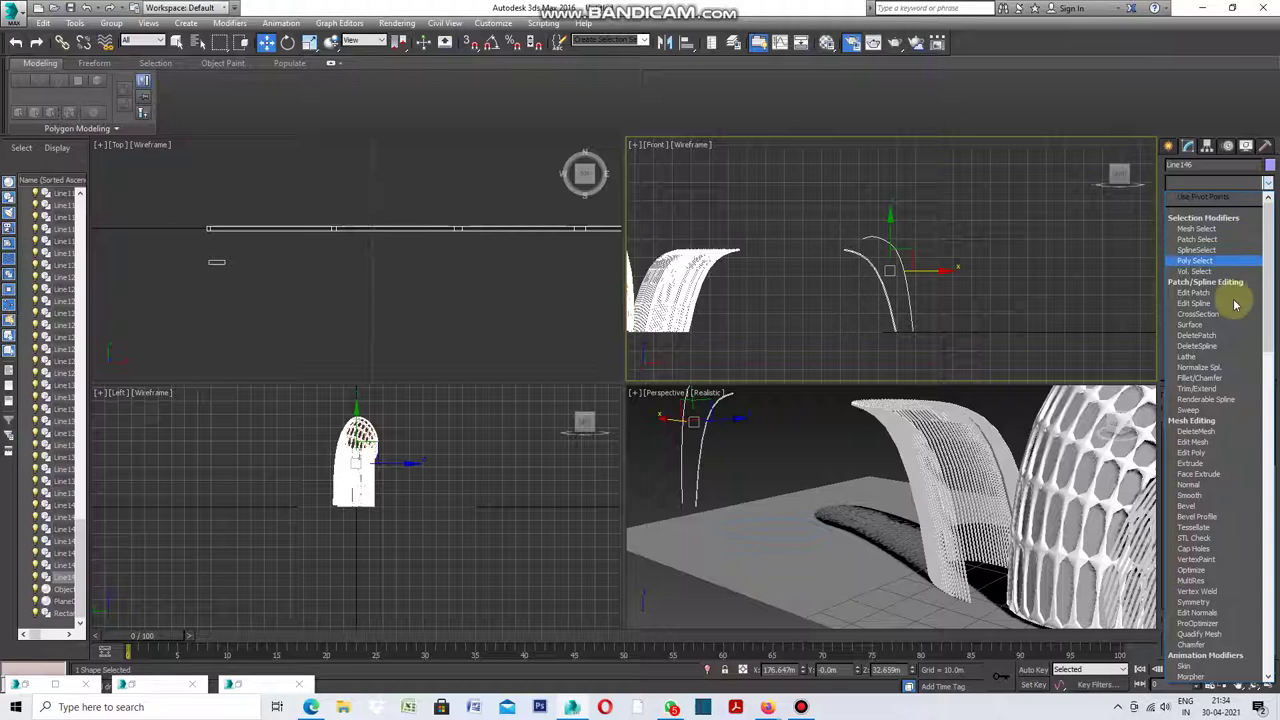
left_click(1190, 410)
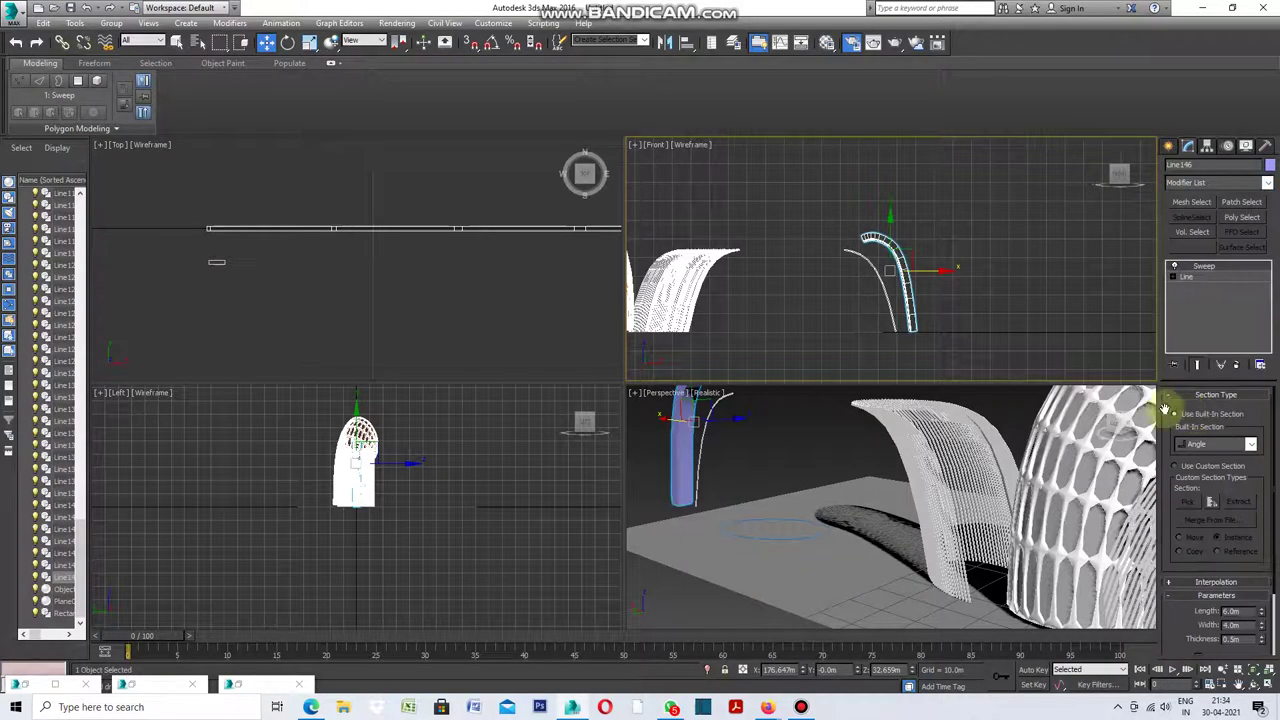
left_click(1176, 467)
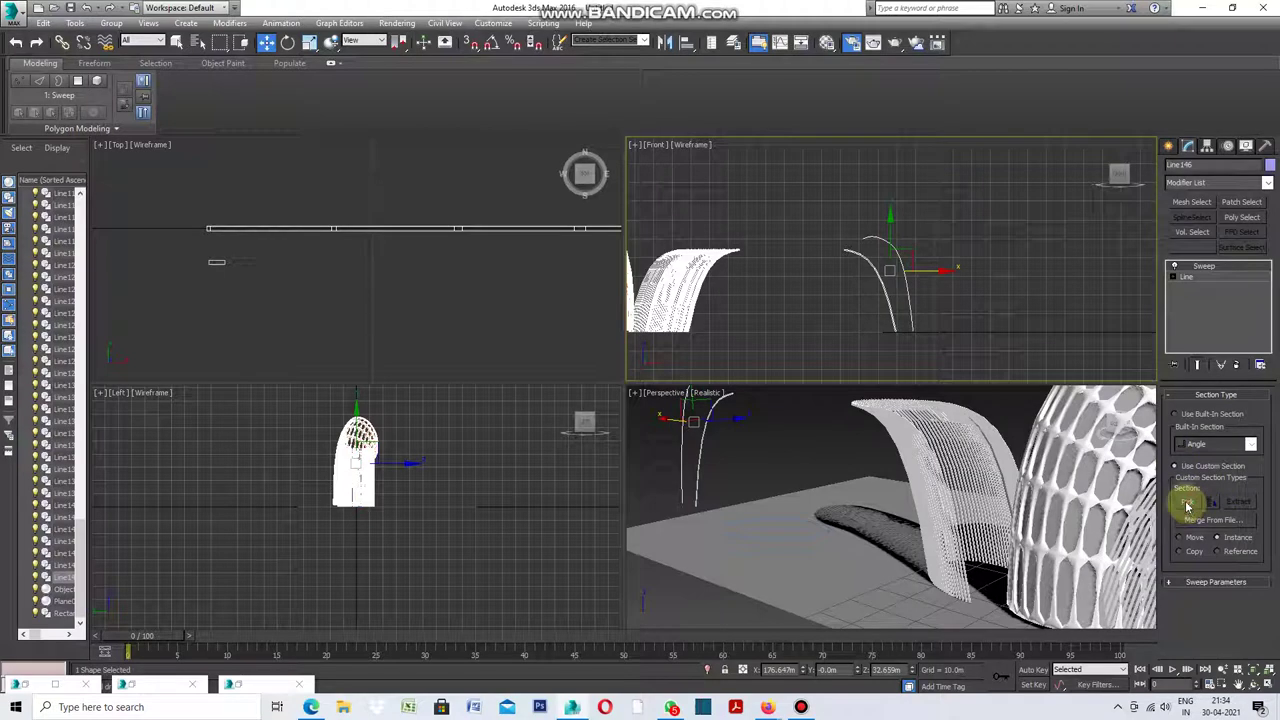
left_click(1185, 505)
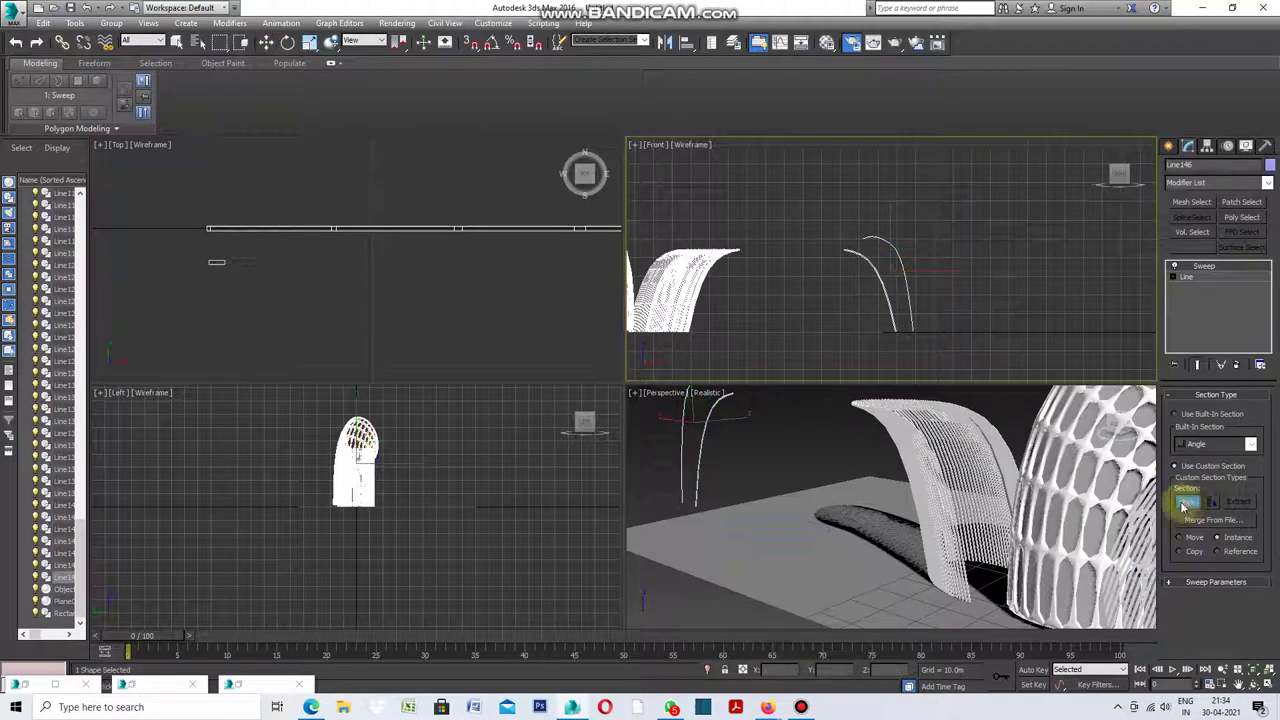
left_click(219, 263)
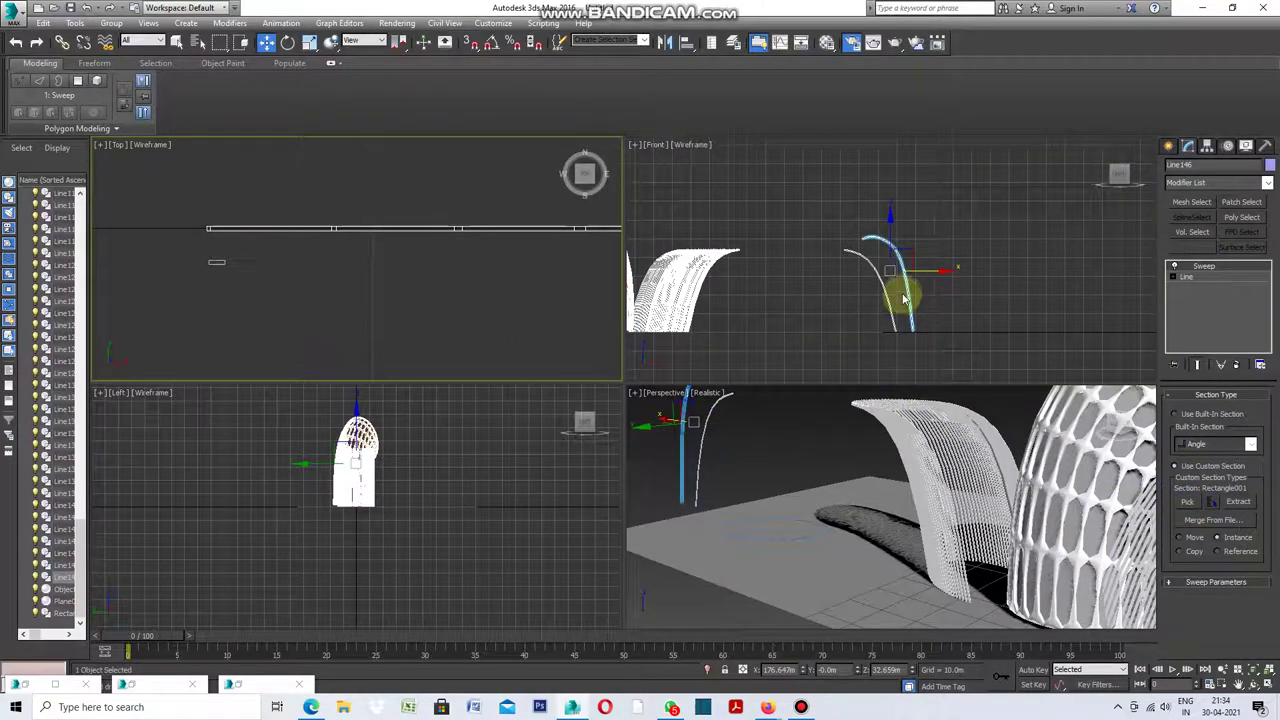
scroll(855, 212, "up", 2)
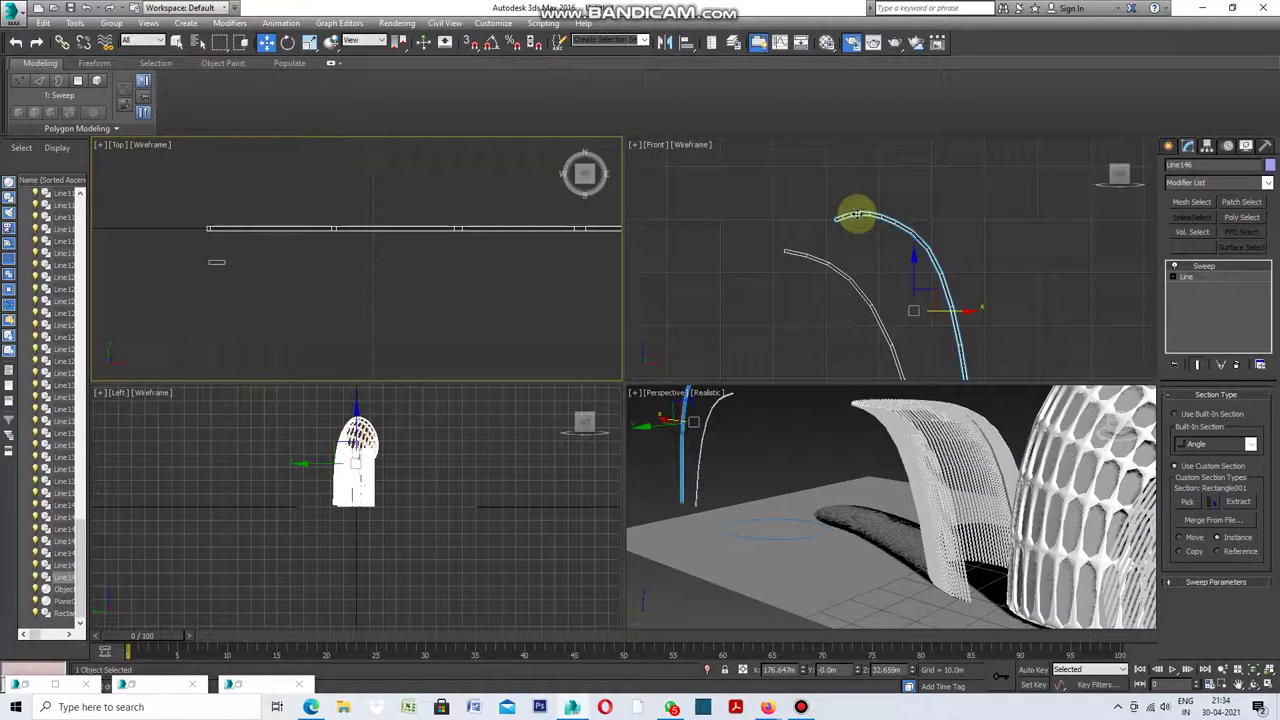
scroll(840, 210, "down", 2)
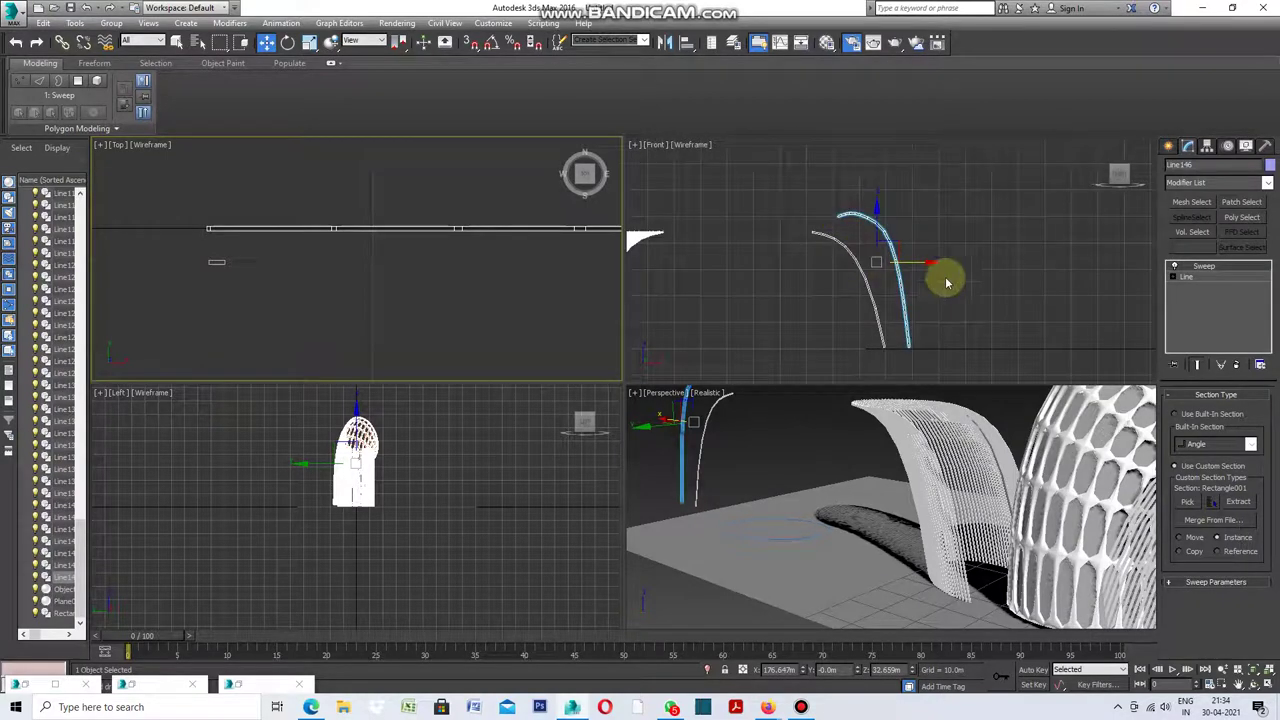
left_click(952, 308)
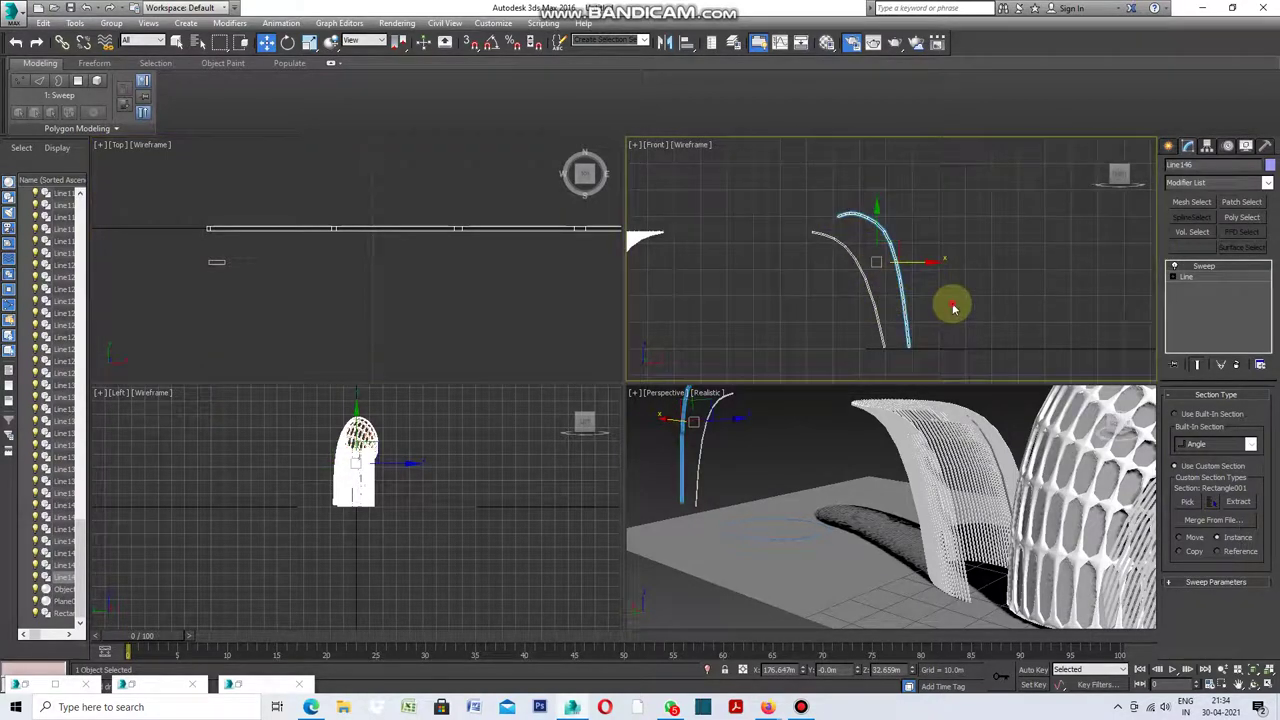
Remove the leftover Line145 and set Line146's object colour to white.
left_click(857, 320)
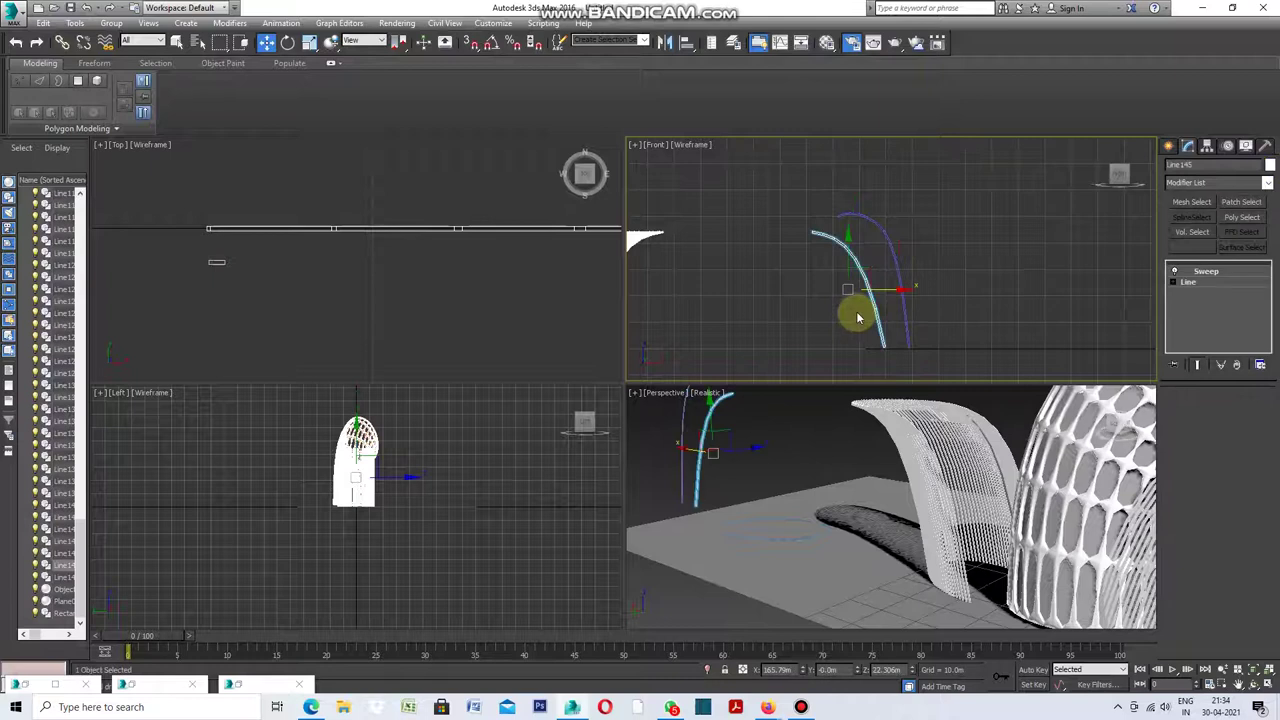
left_click(888, 272)
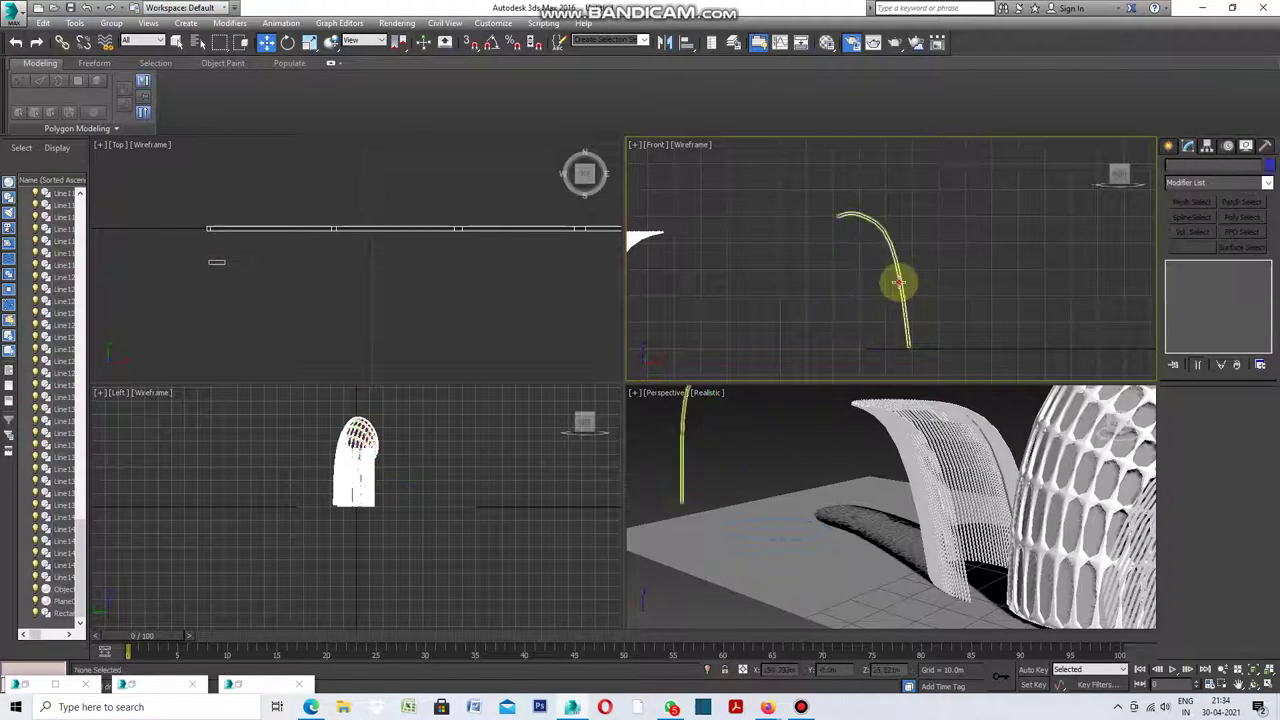
left_click(1269, 165)
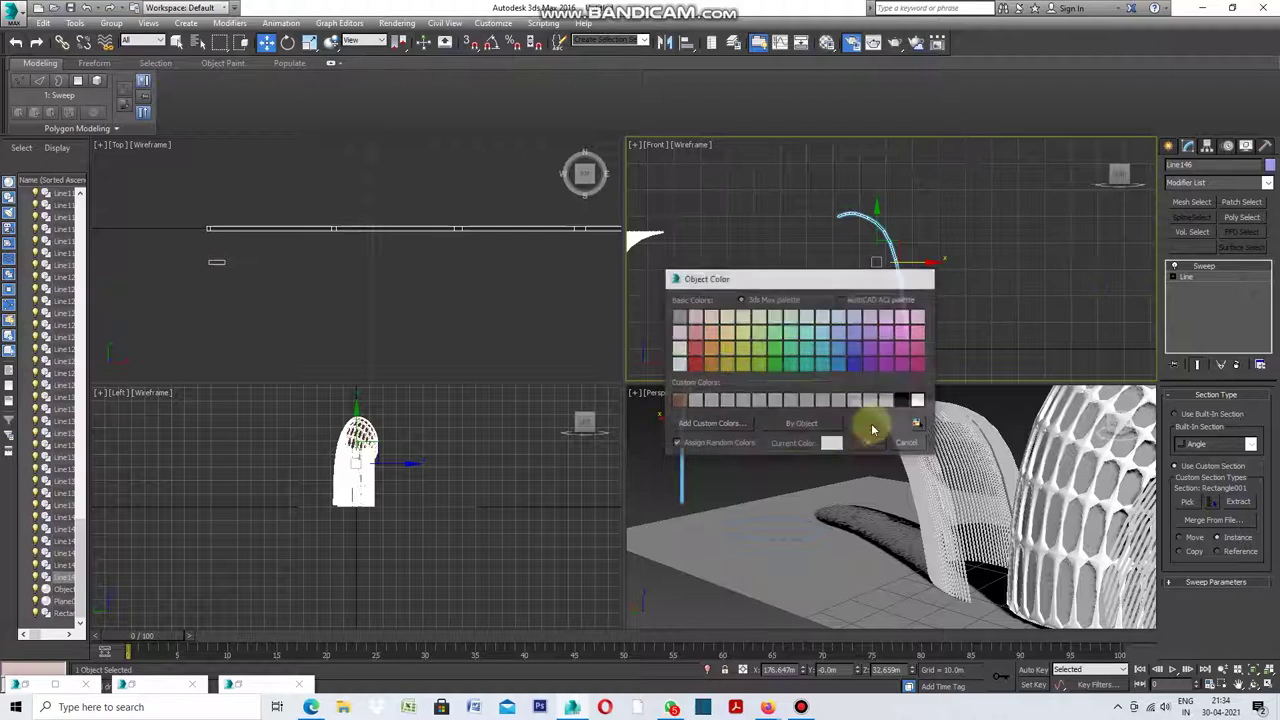
left_click(867, 443)
left_click(932, 320)
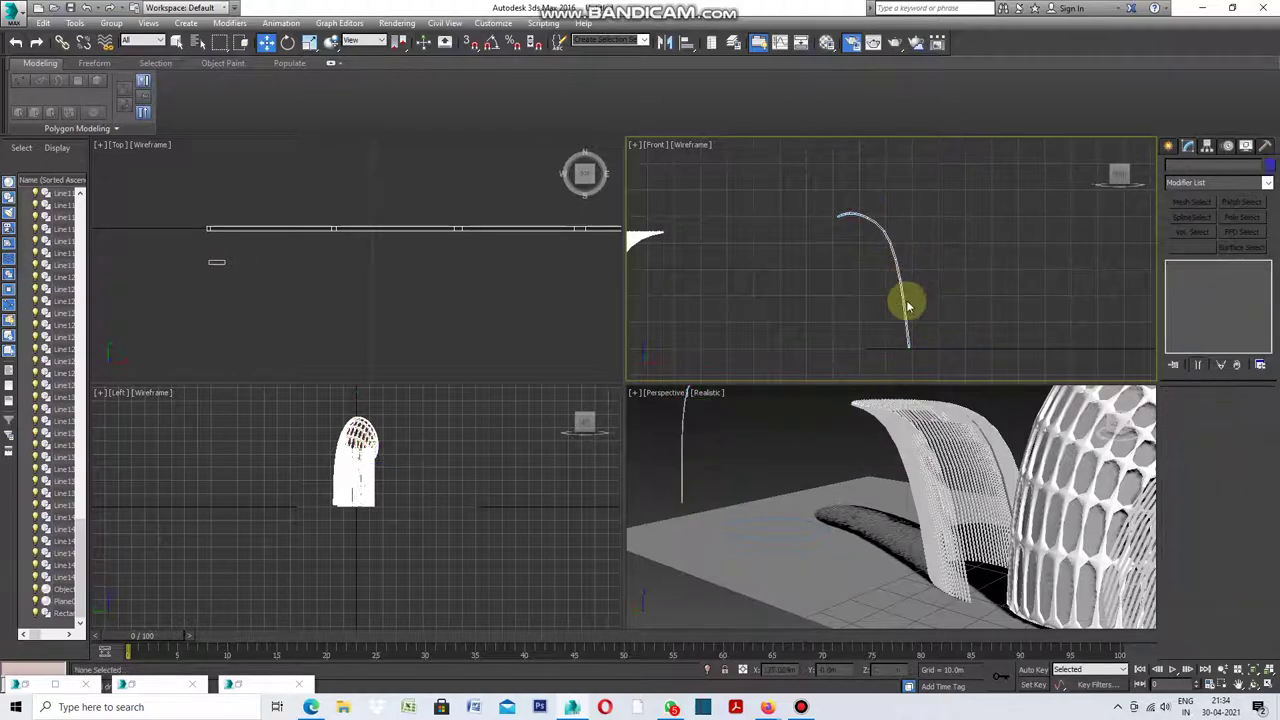
scroll(452, 265, "down", 2)
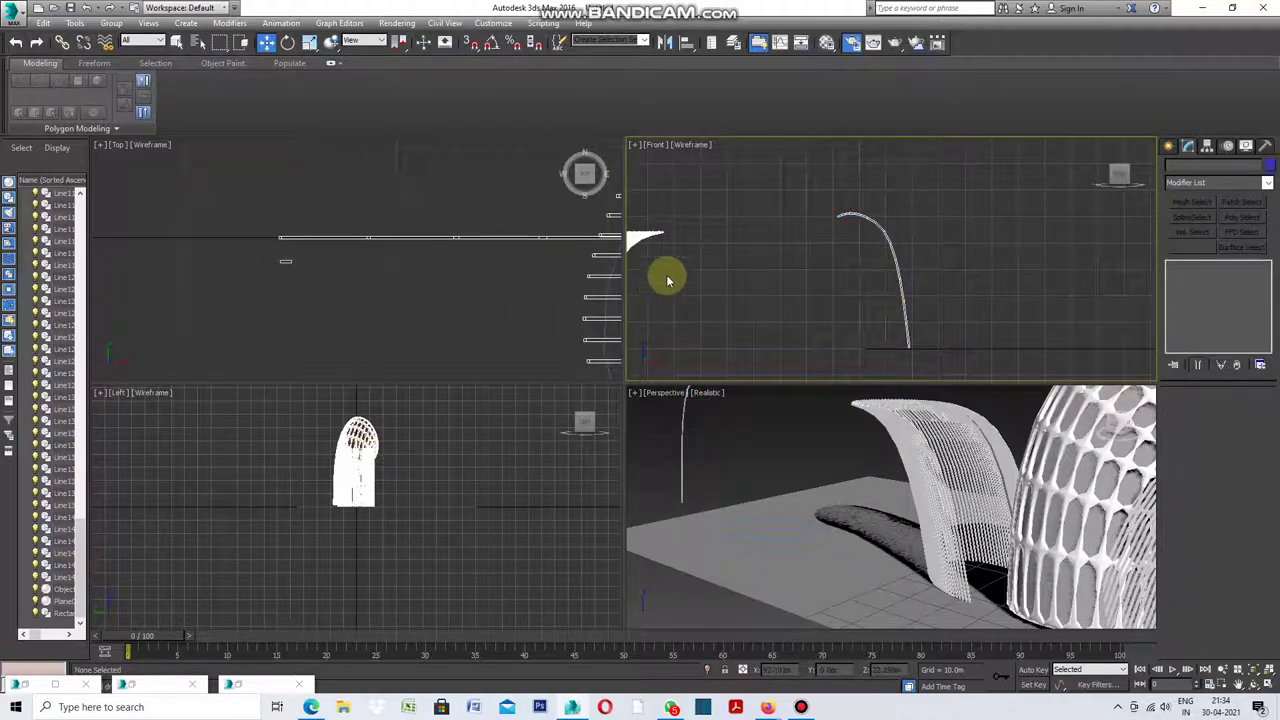
left_click(900, 270)
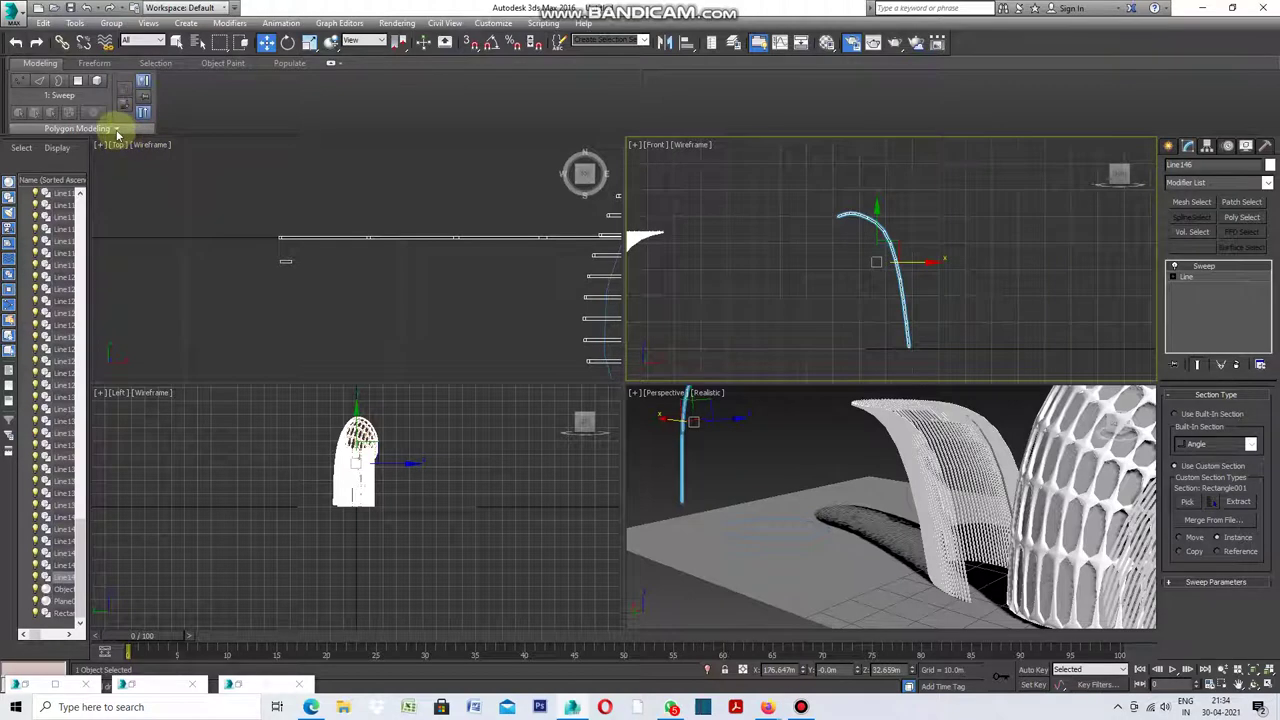
left_click(87, 45)
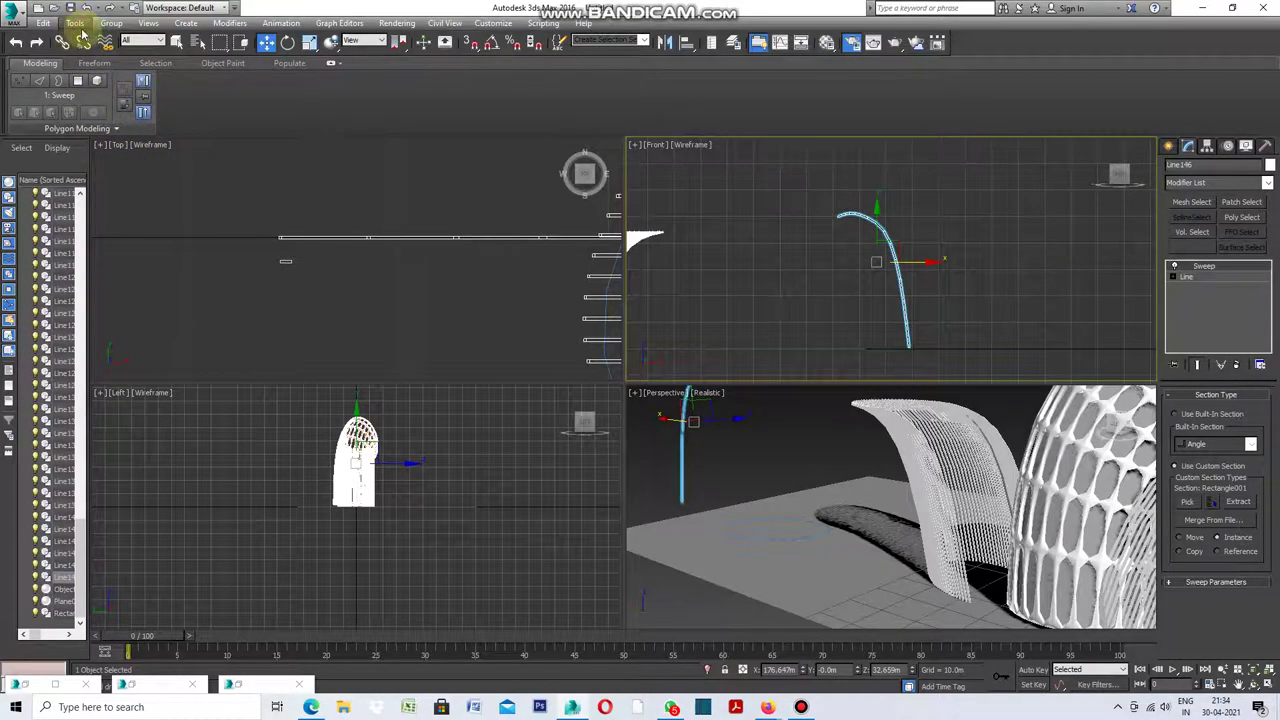
Open the Spacing Tool for Line146 with Count 72, Divide Evenly, Objects at Ends, and Instance.
left_click(76, 24)
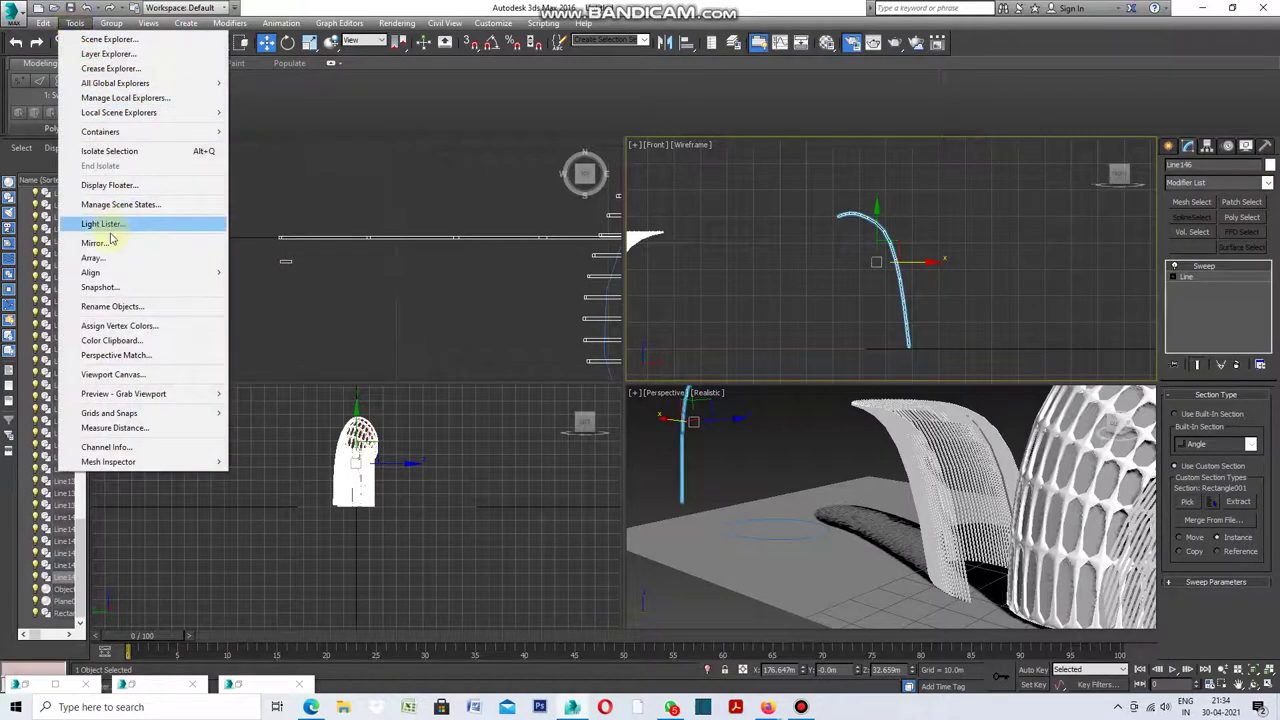
mouse_move(91, 272)
left_click(286, 303)
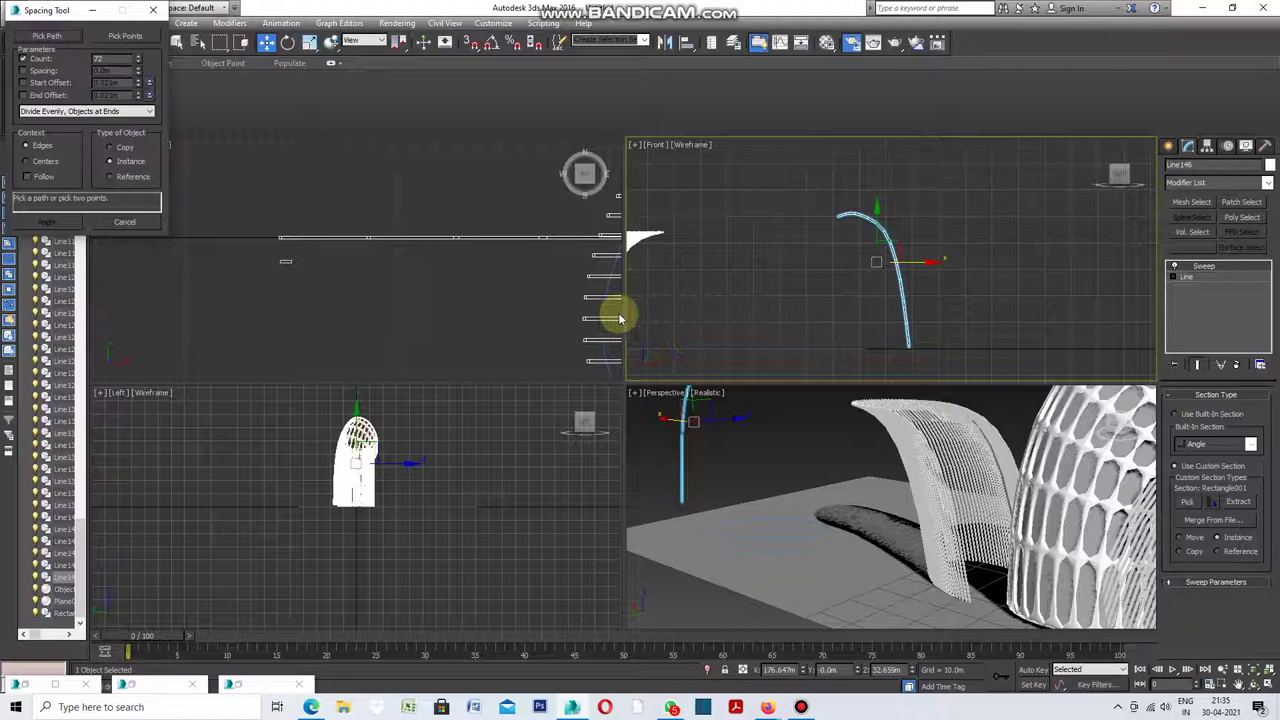
left_click(48, 37)
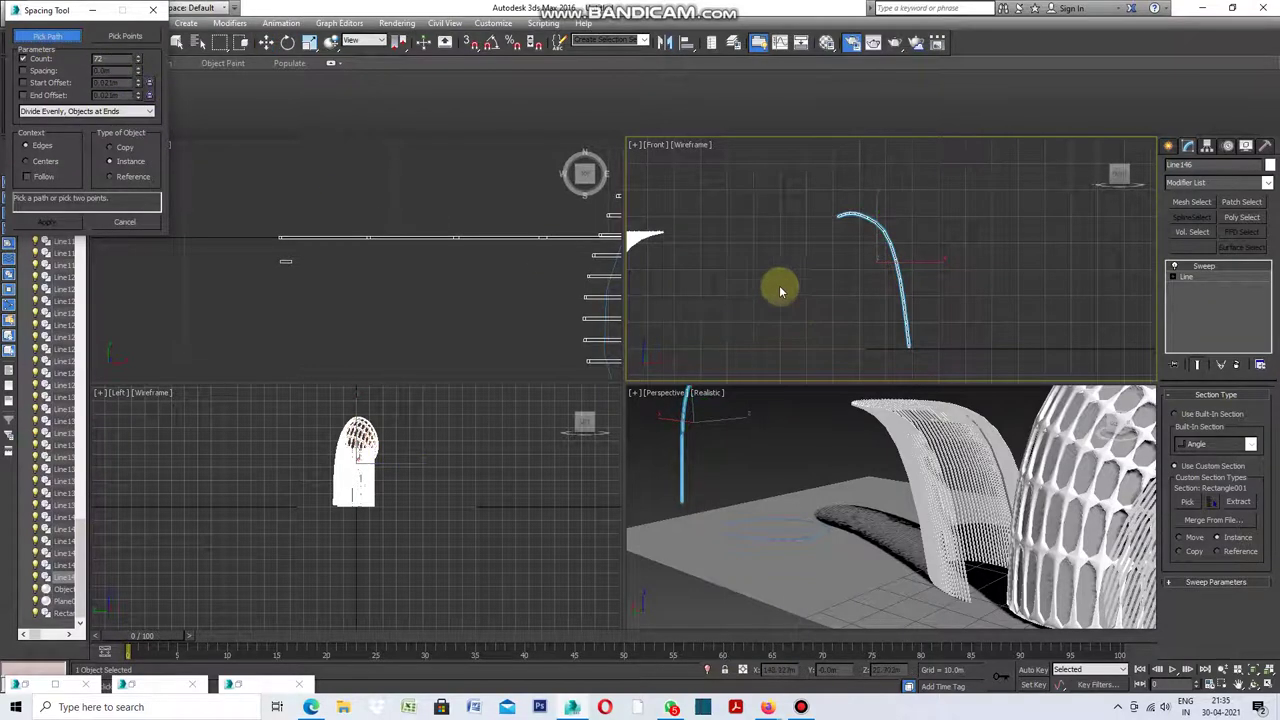
scroll(722, 272, "down", 3)
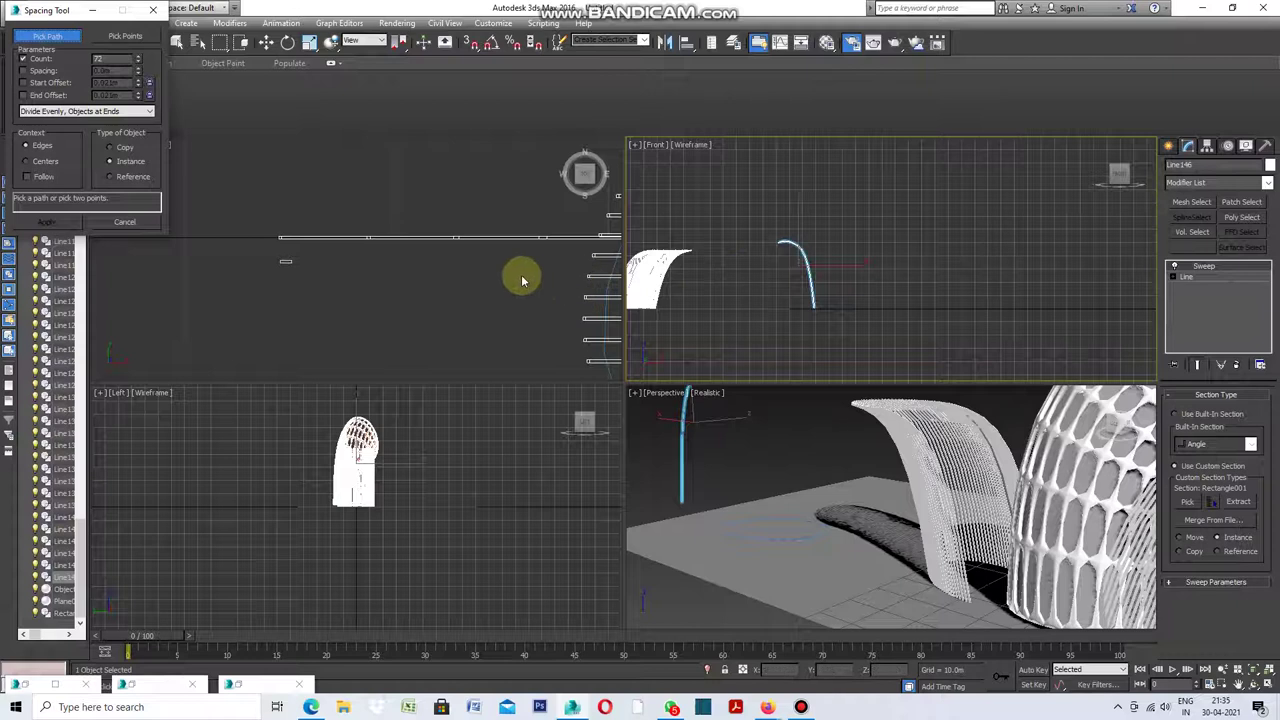
scroll(520, 282, "down", 2)
scroll(501, 276, "down", 2)
scroll(490, 266, "down", 2)
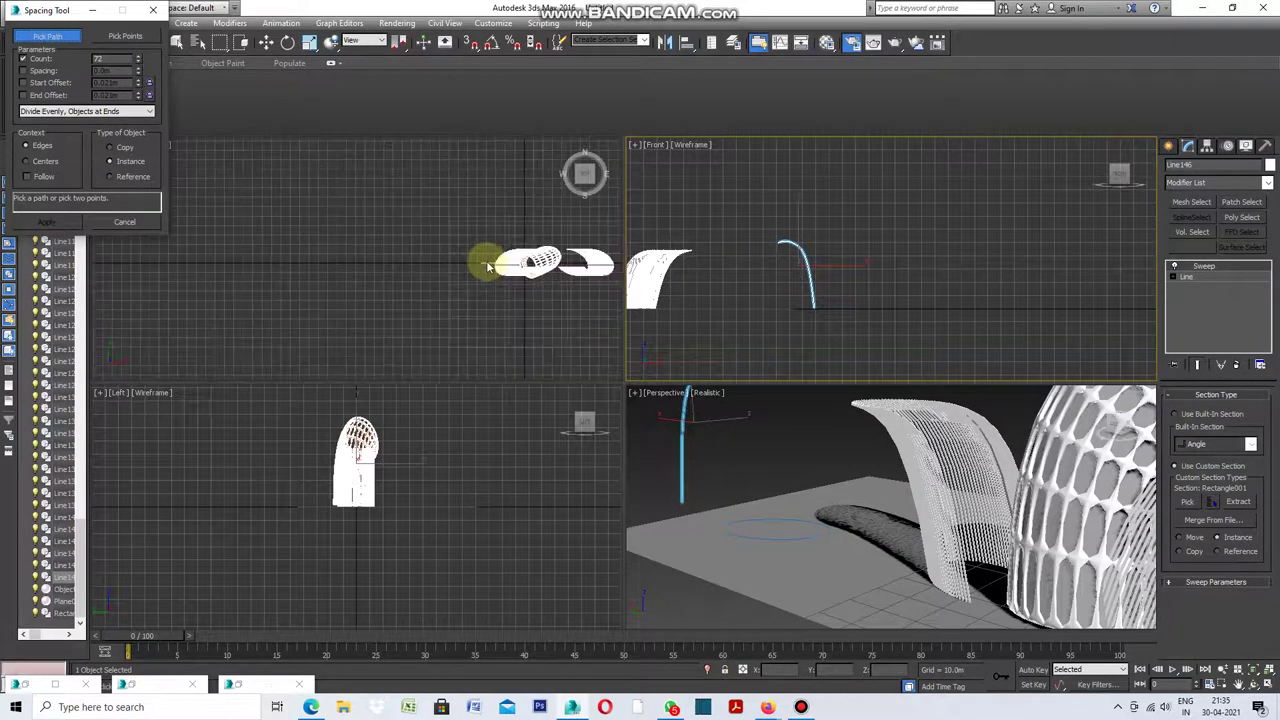
scroll(485, 255, "down", 1)
scroll(571, 263, "up", 1)
scroll(537, 263, "up", 1)
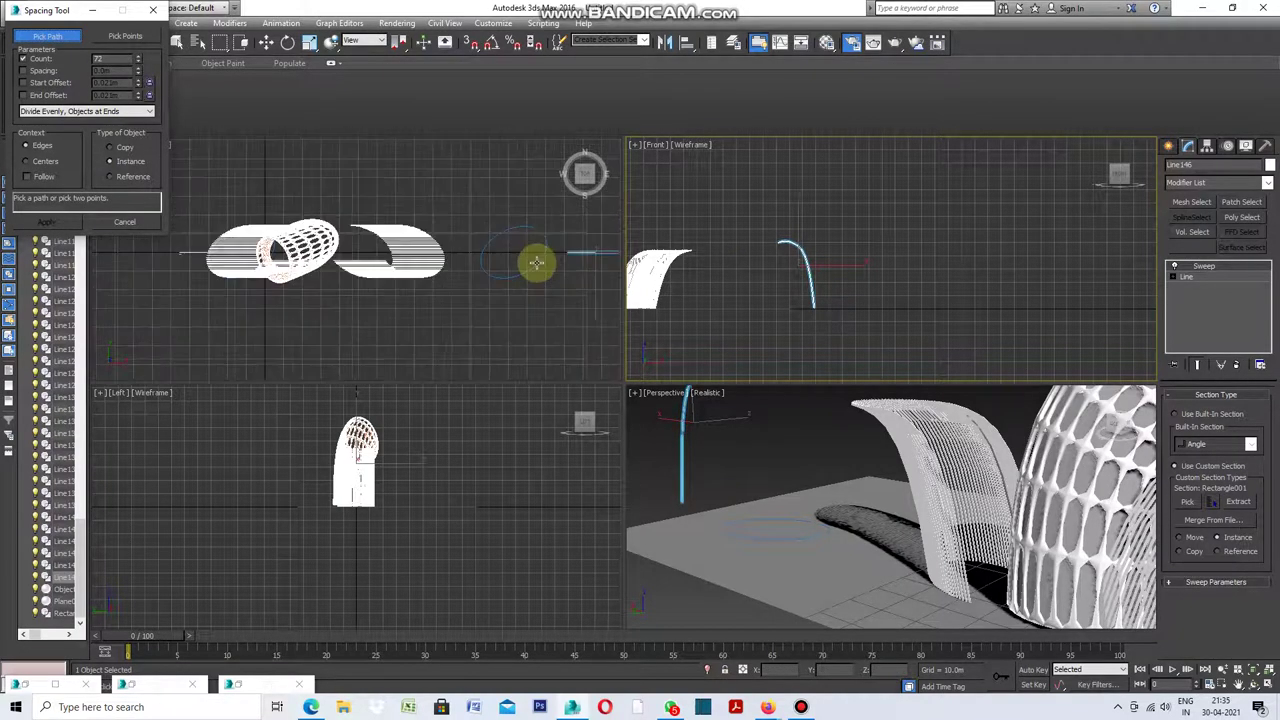
scroll(550, 267, "up", 2)
Distribute 72 Line146 instances along Ellipse002, working in a maximized Front viewport.
left_click(537, 265)
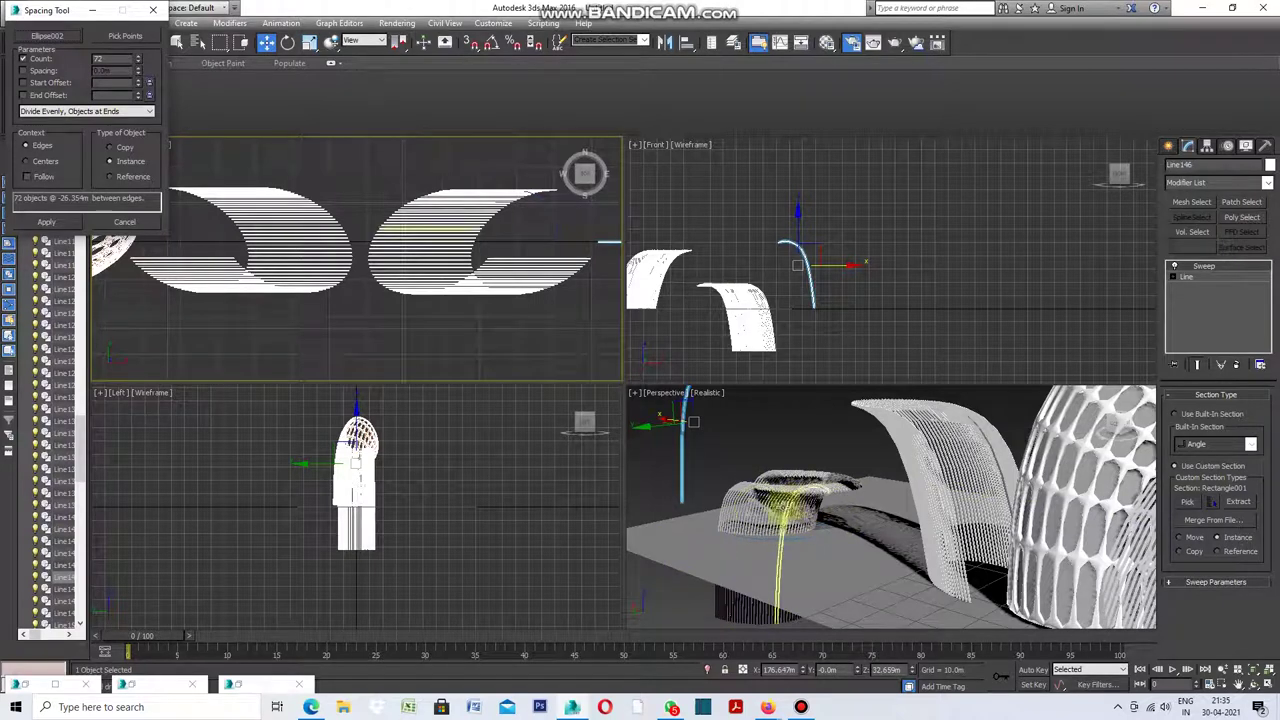
scroll(836, 307, "down", 2)
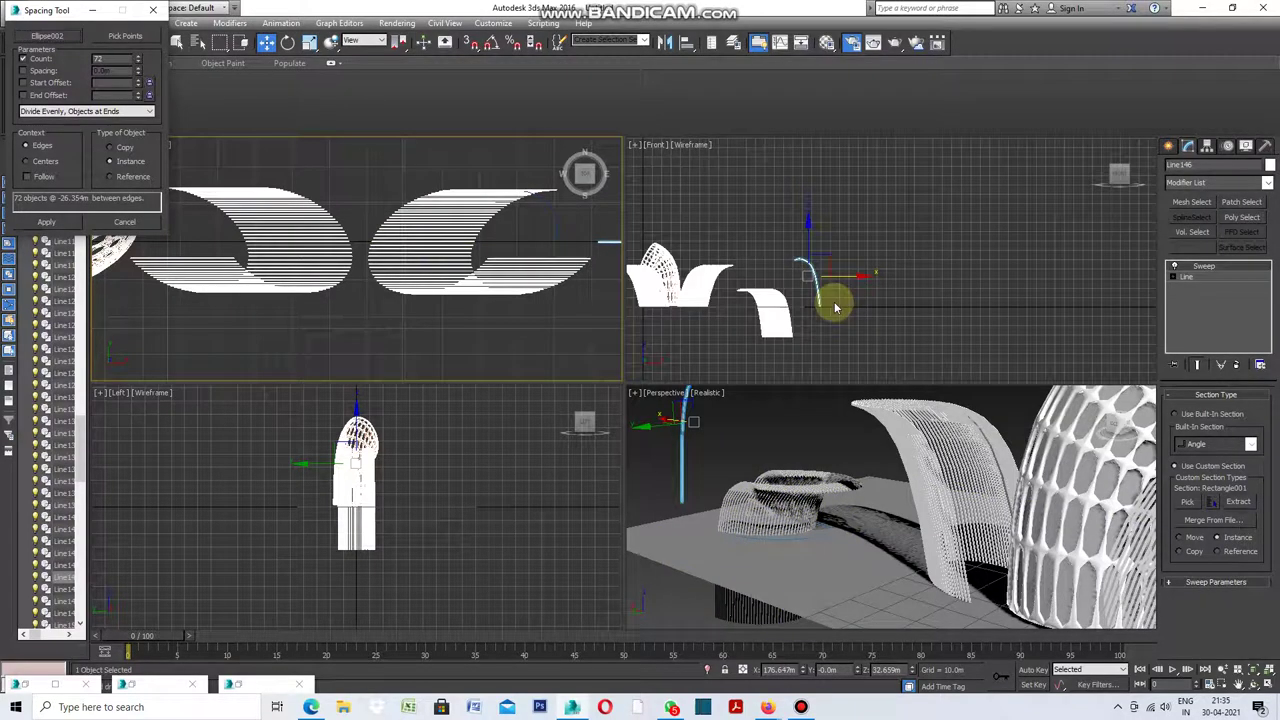
scroll(766, 318, "up", 1)
scroll(762, 318, "up", 3)
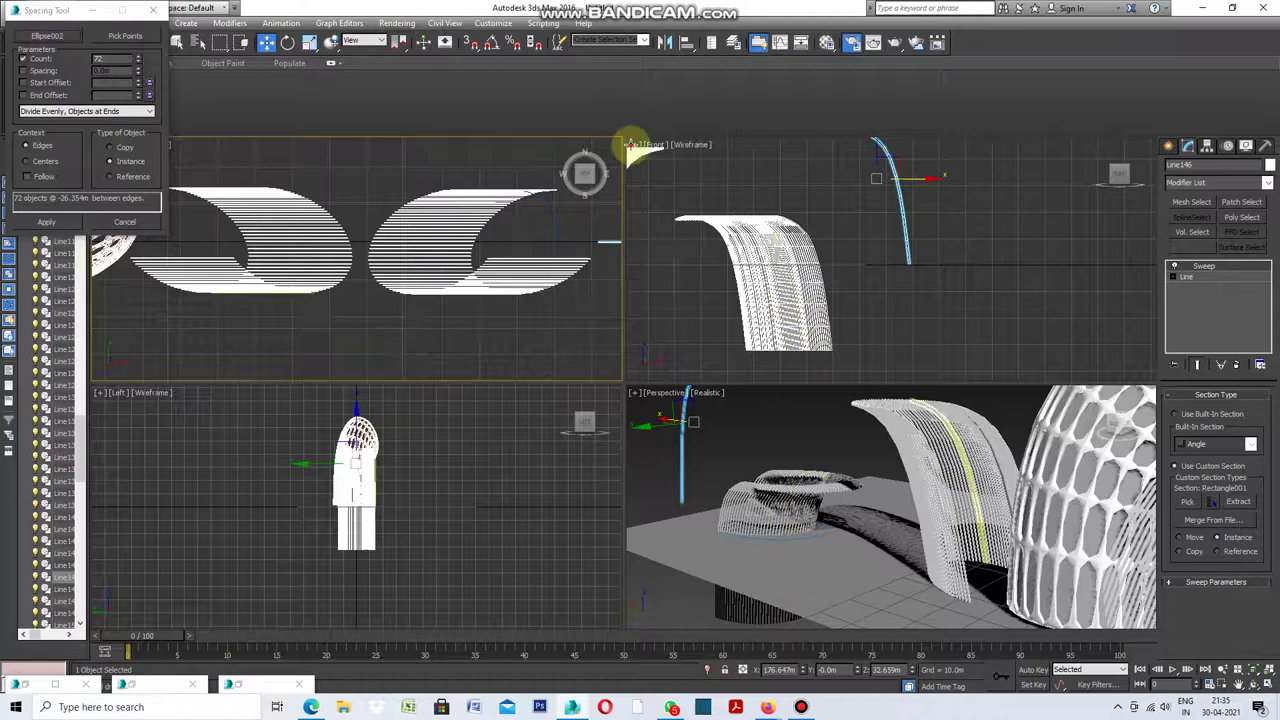
left_click(632, 144)
left_click(660, 157)
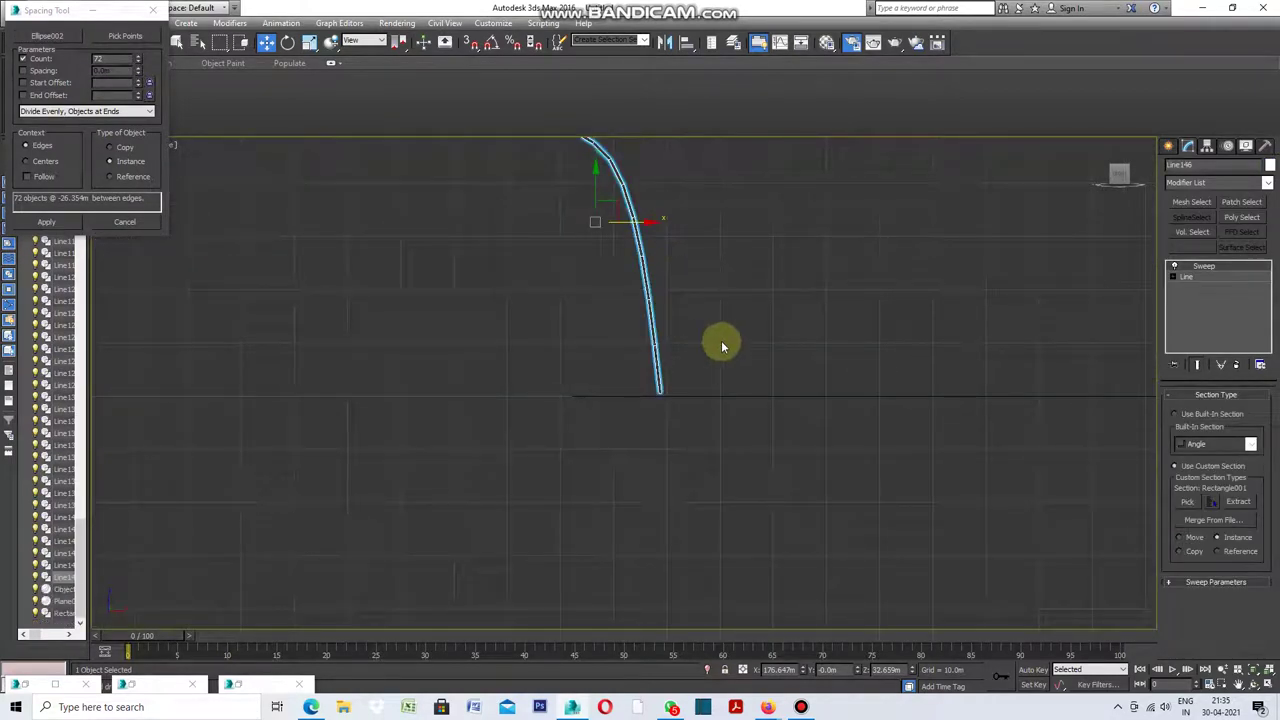
scroll(776, 385, "down", 2)
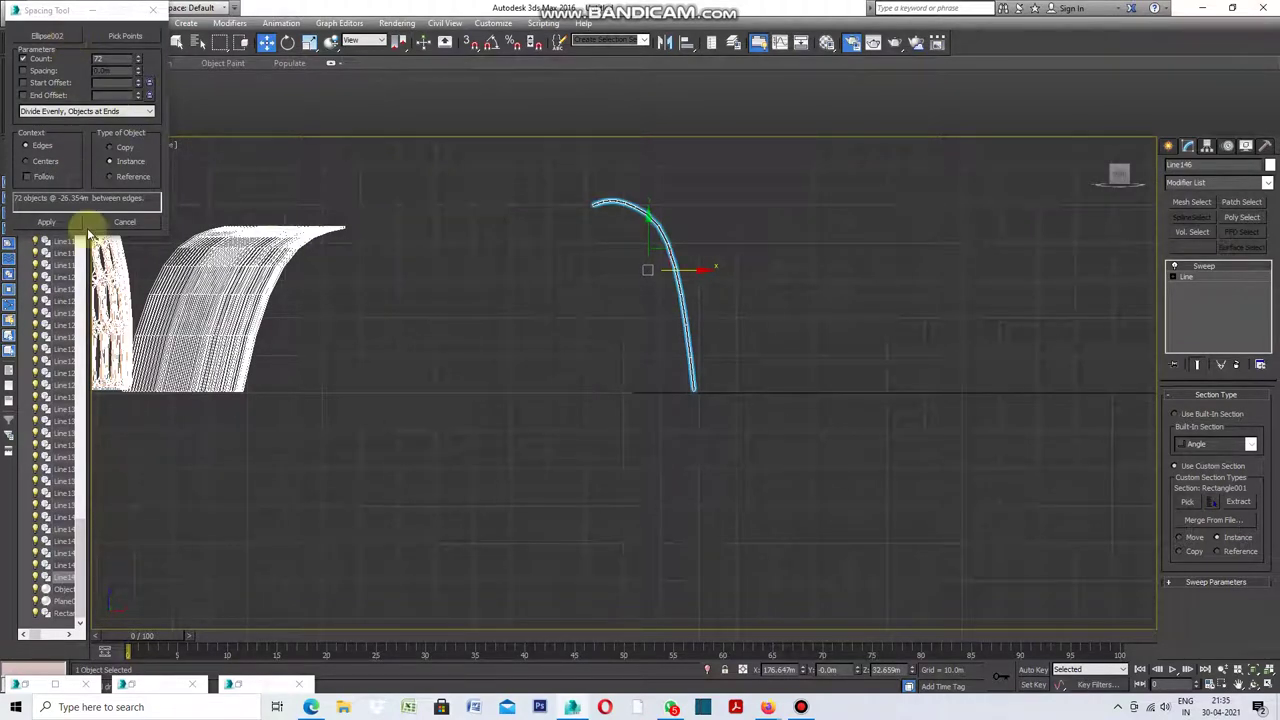
left_click(52, 227)
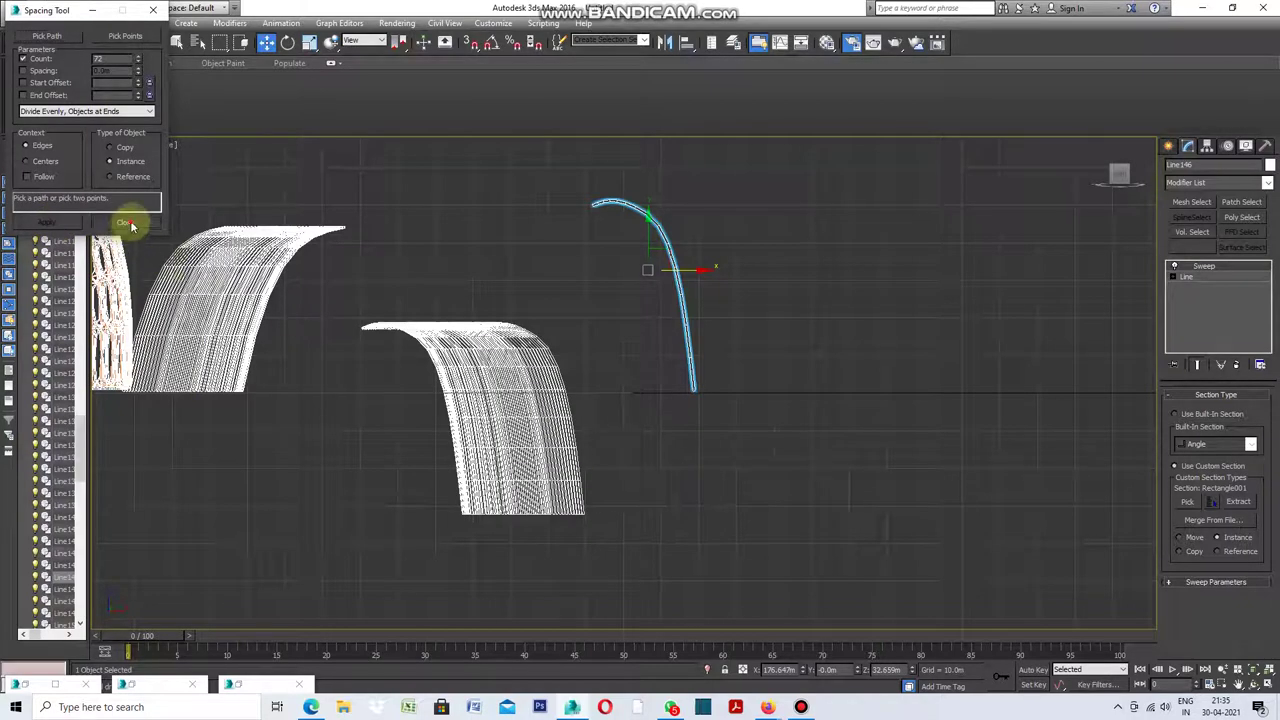
left_click(125, 223)
Lift the new arrayed ribs along Y so their base sits on the ground line.
left_click(648, 478)
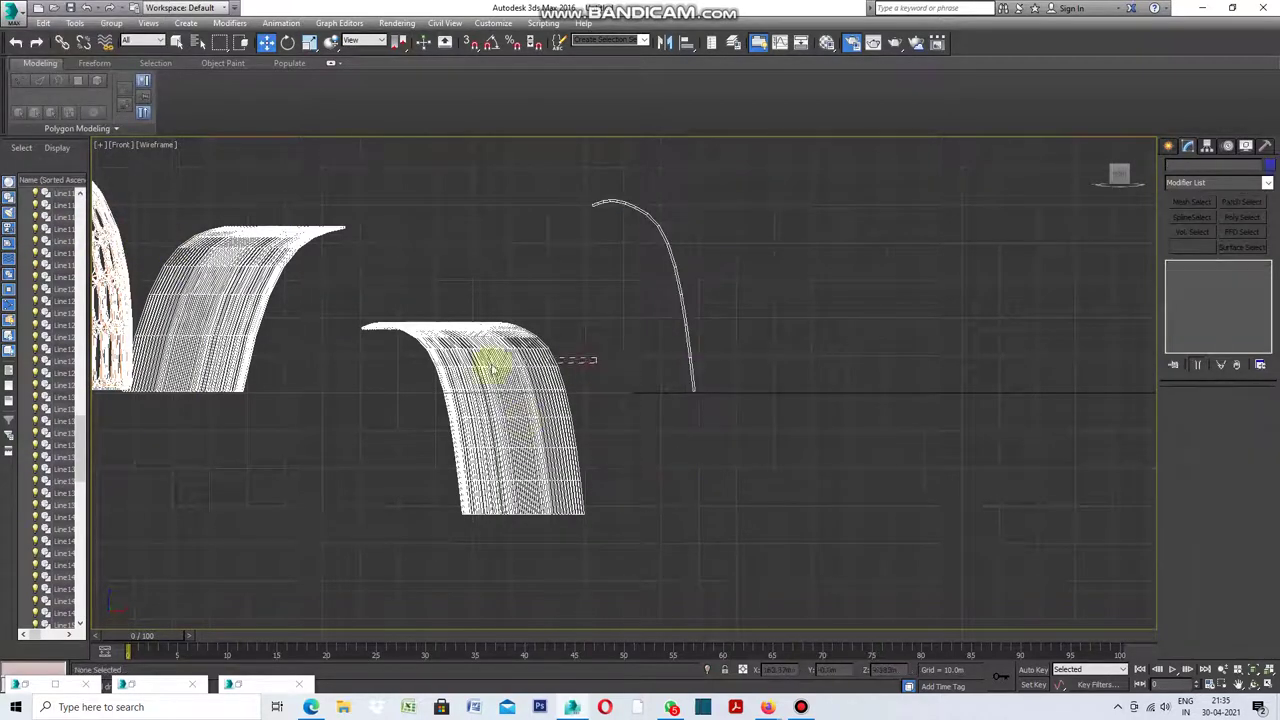
left_click(388, 362)
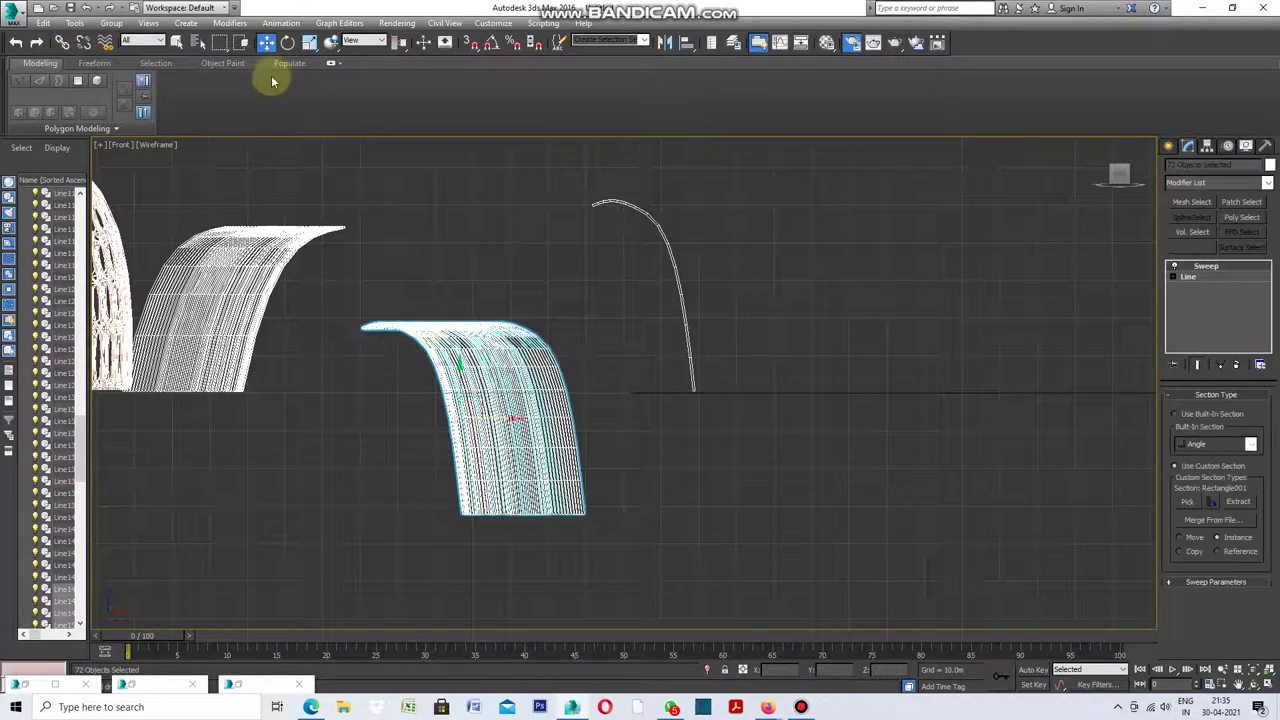
left_click_drag(462, 381, 466, 257)
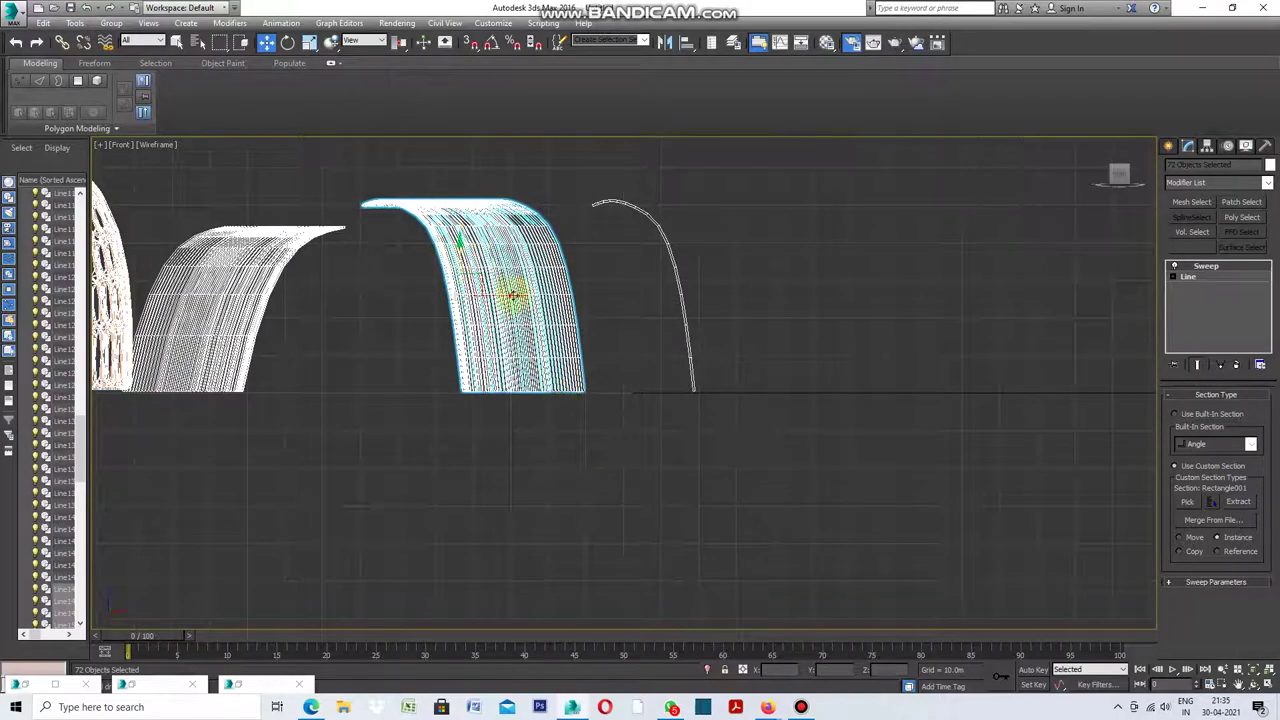
Restore the four-viewport layout and bring up the Material Editor for the rib curve.
left_click(102, 143)
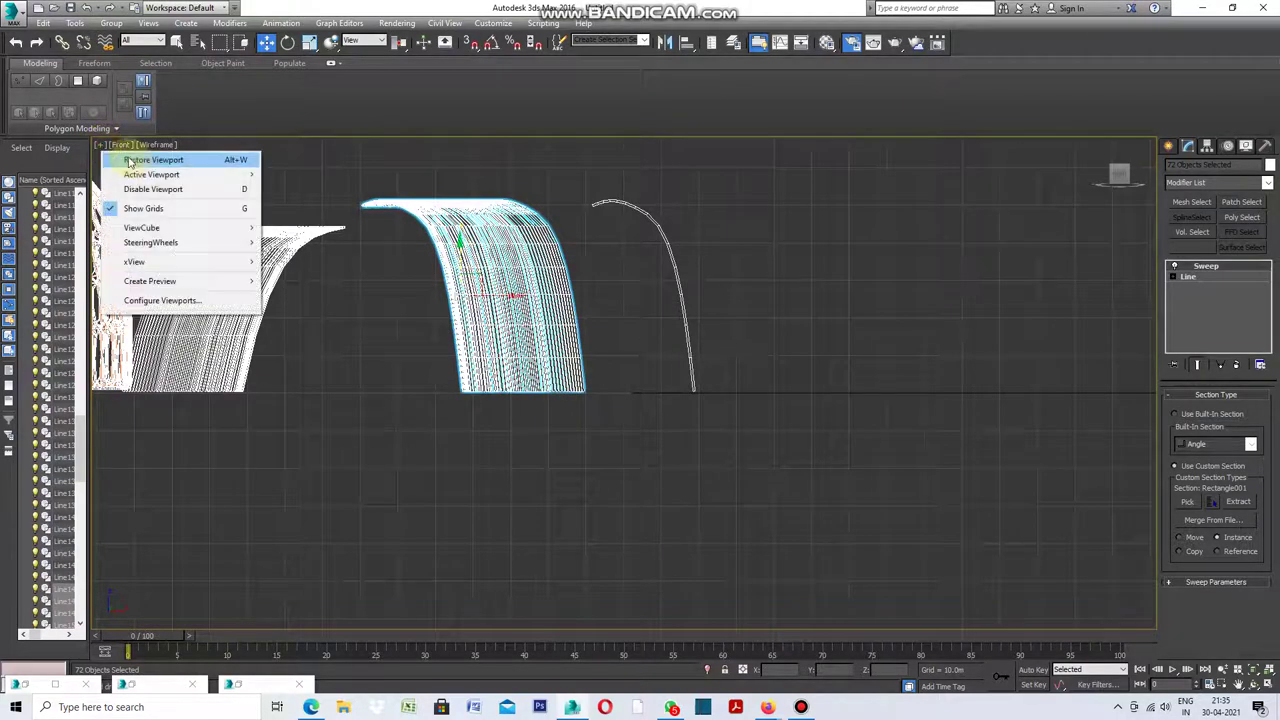
left_click(130, 154)
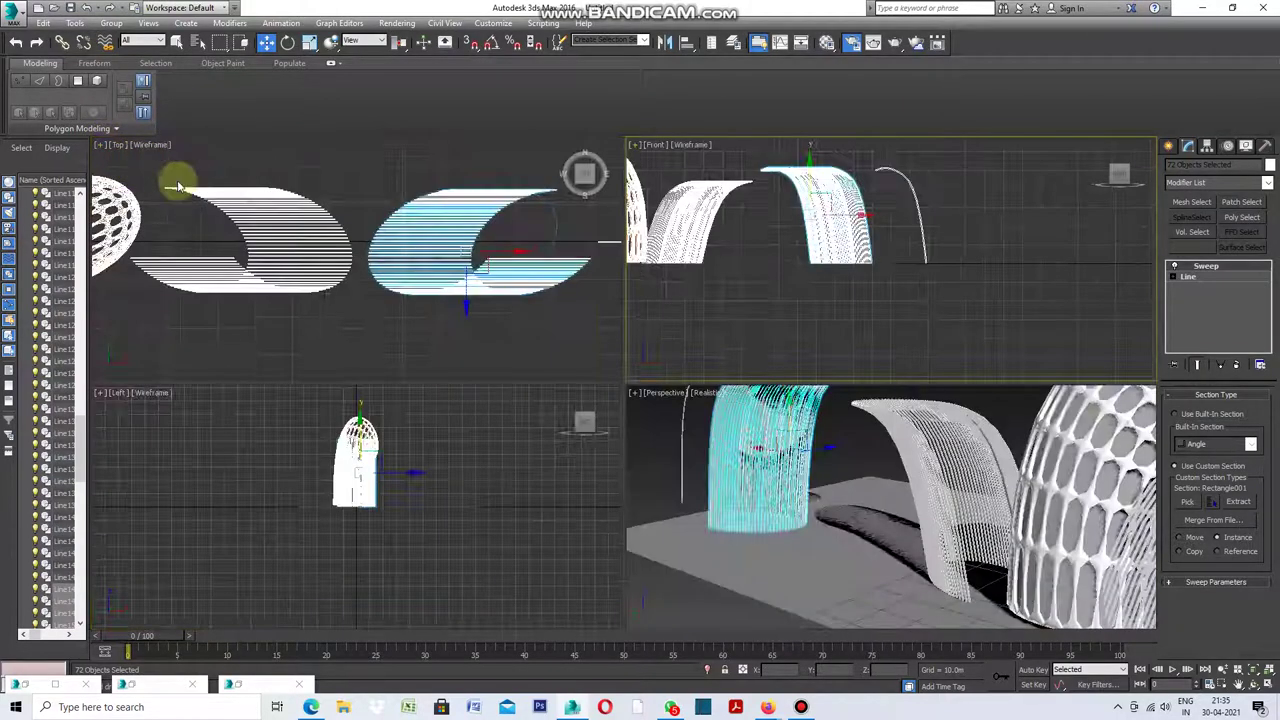
left_click(719, 601)
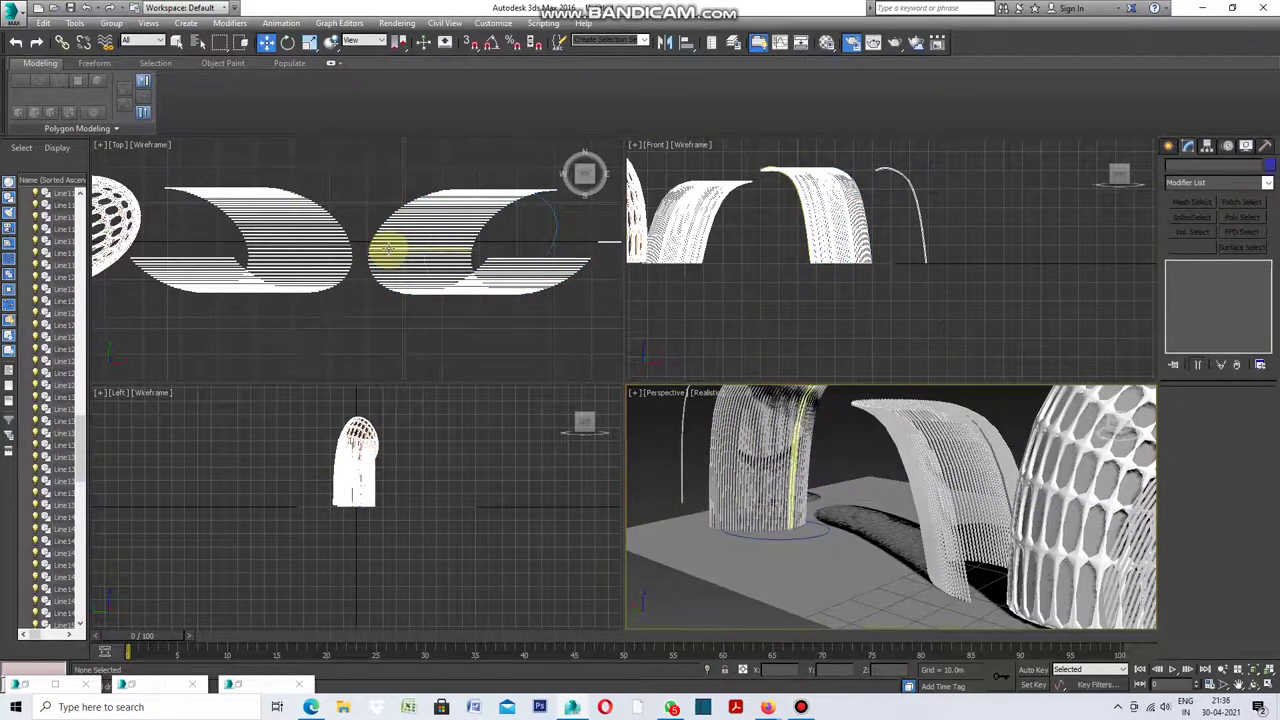
scroll(312, 210, "down", 2)
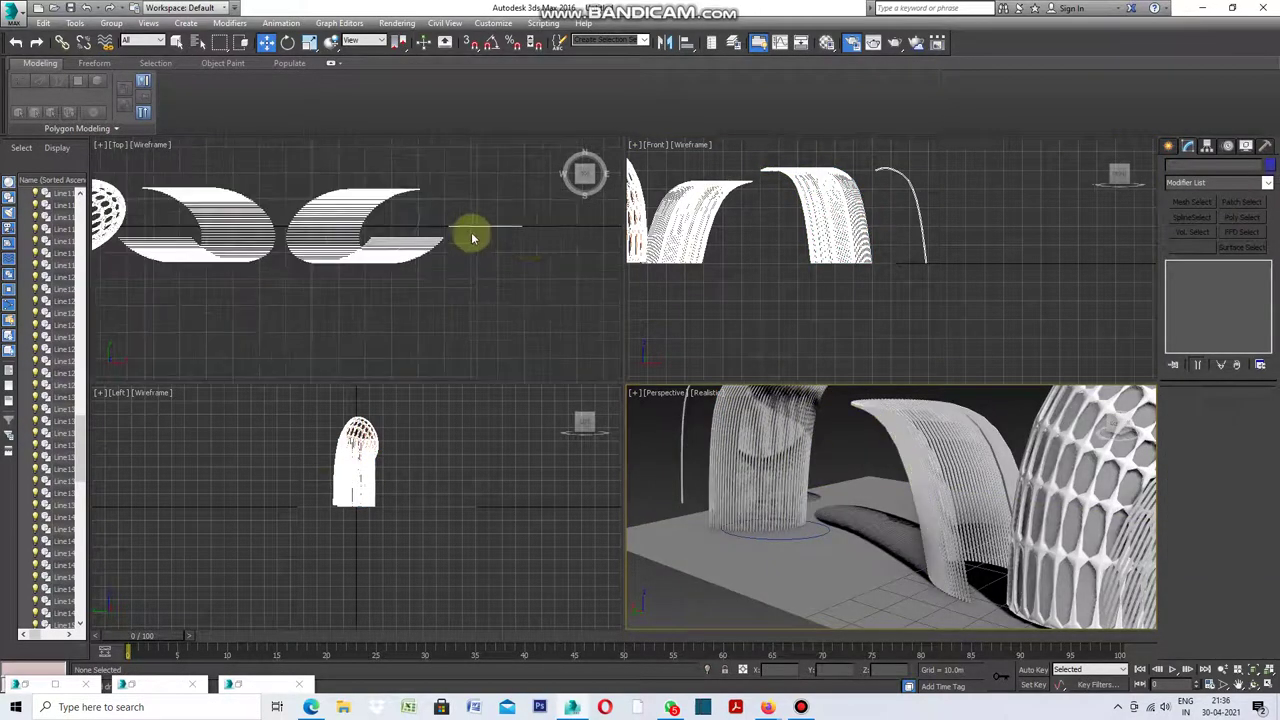
scroll(546, 258, "up", 3)
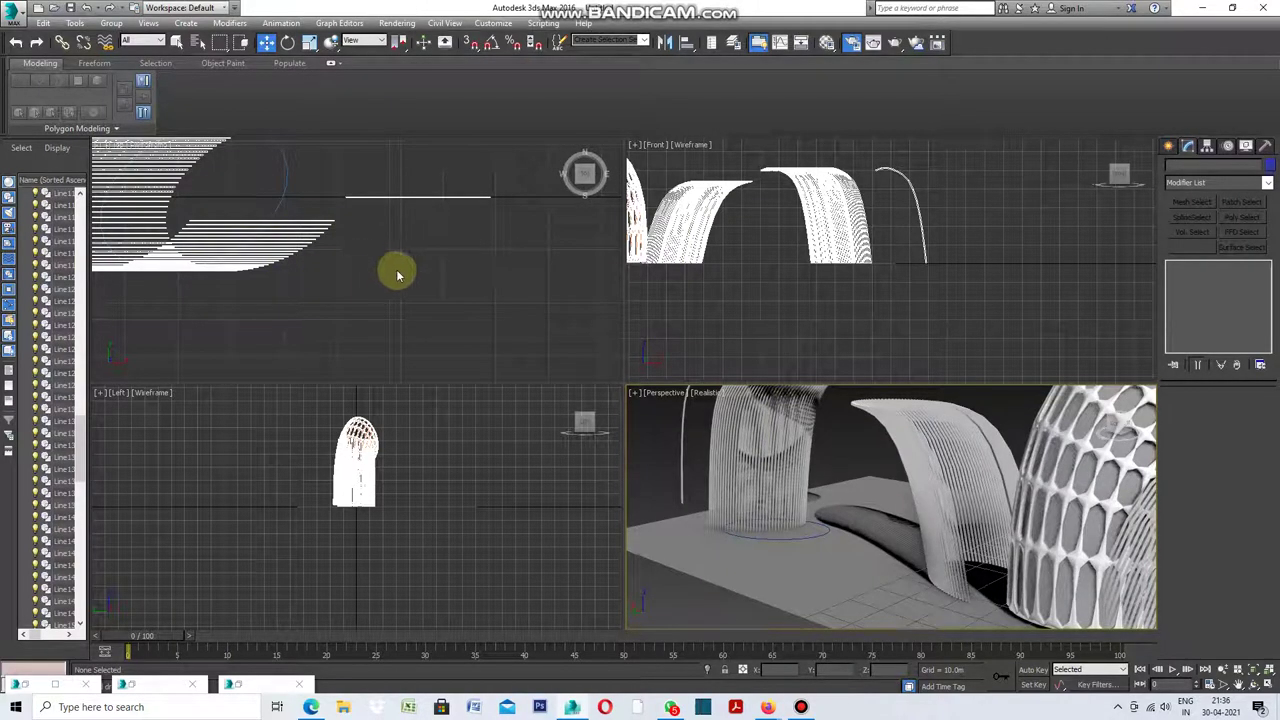
key("m")
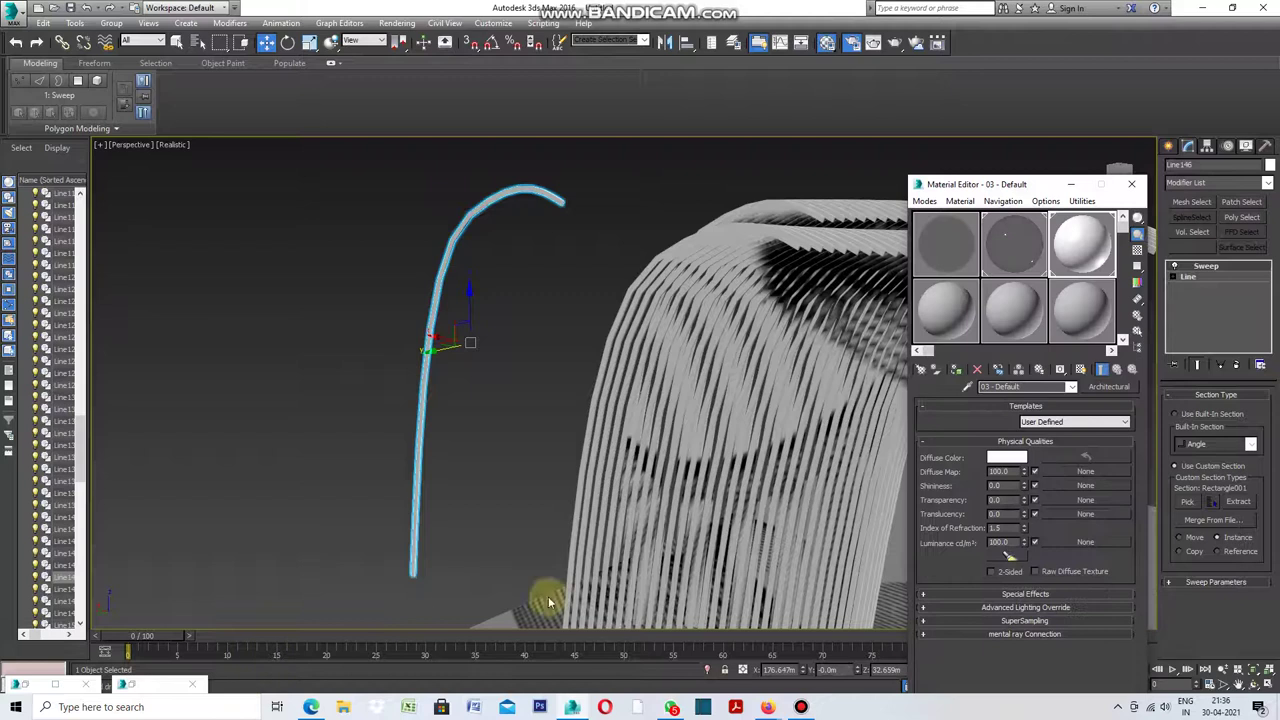
Assign the white 03 - Default material to the Line146 rib curve and close the Material Editor.
left_click(960, 370)
left_click(595, 328)
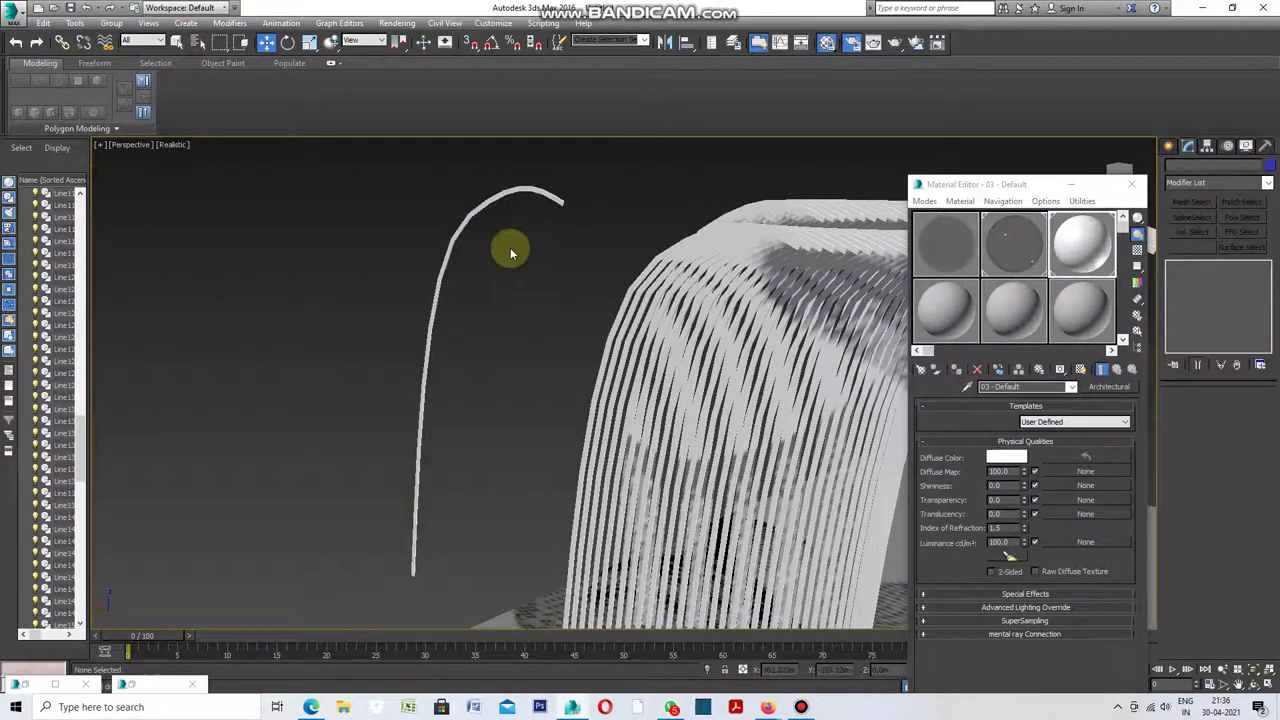
left_click(1071, 187)
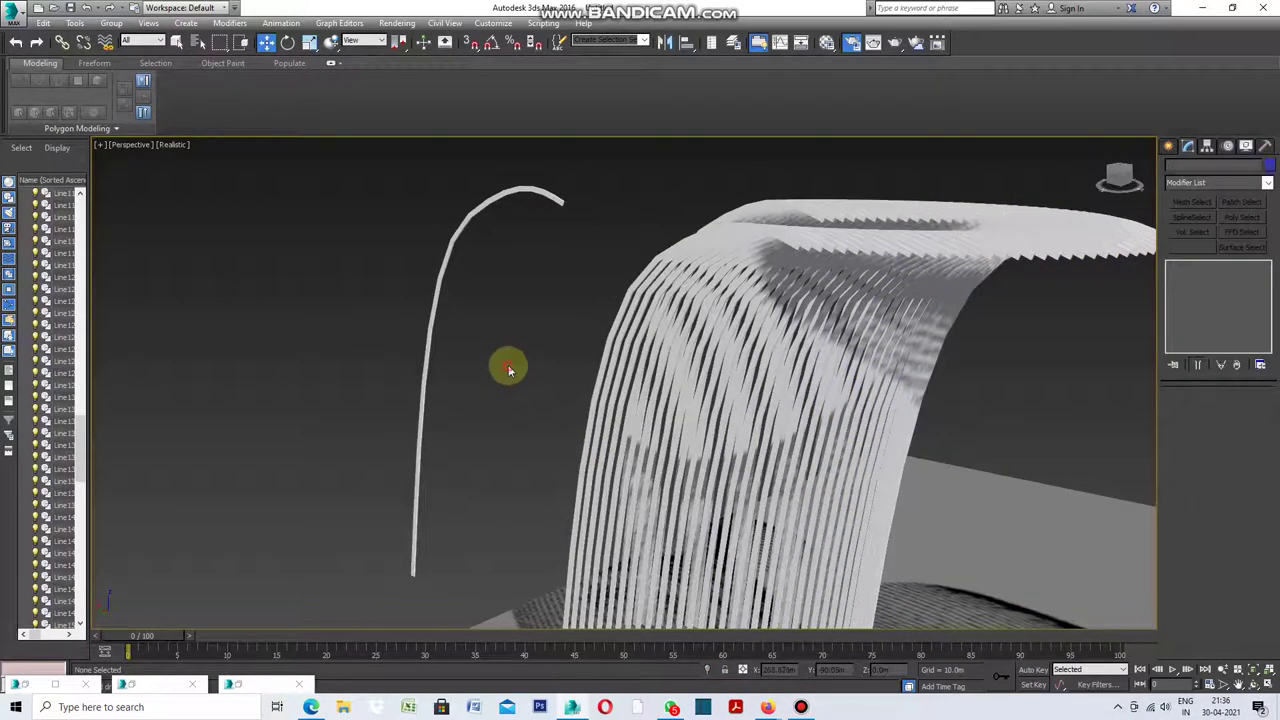
scroll(460, 340, "down", 3)
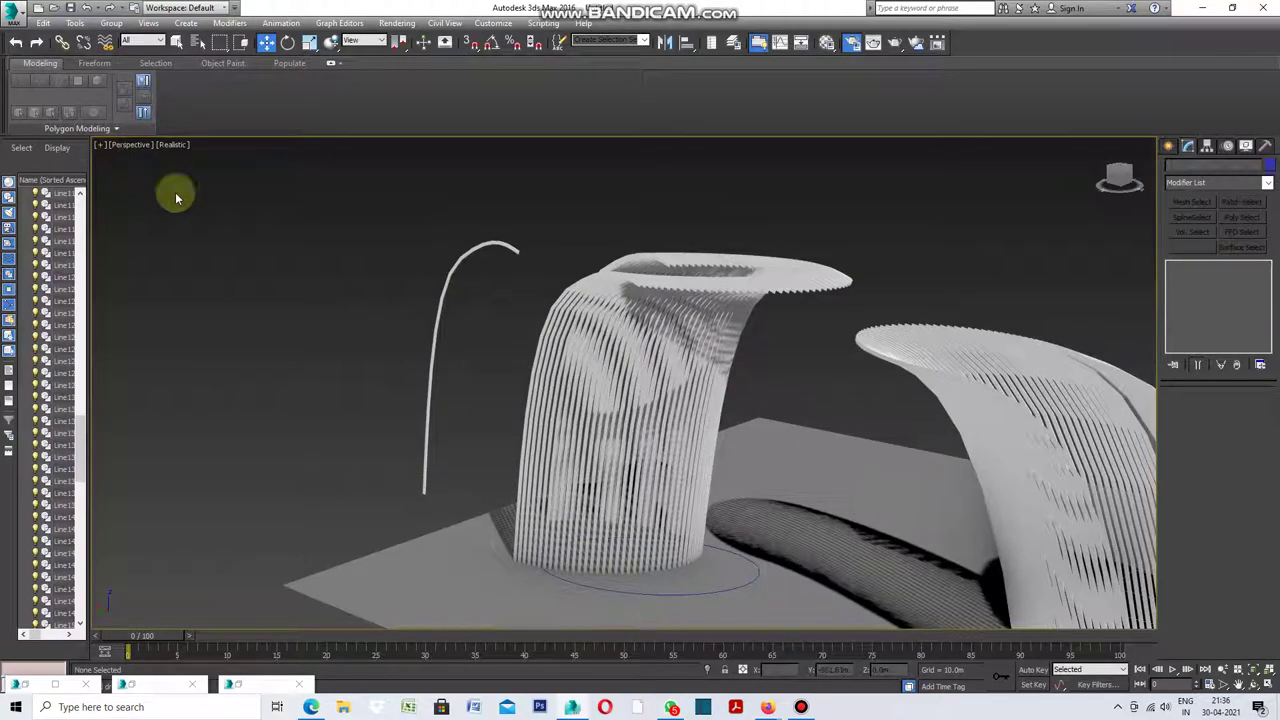
left_click(666, 592)
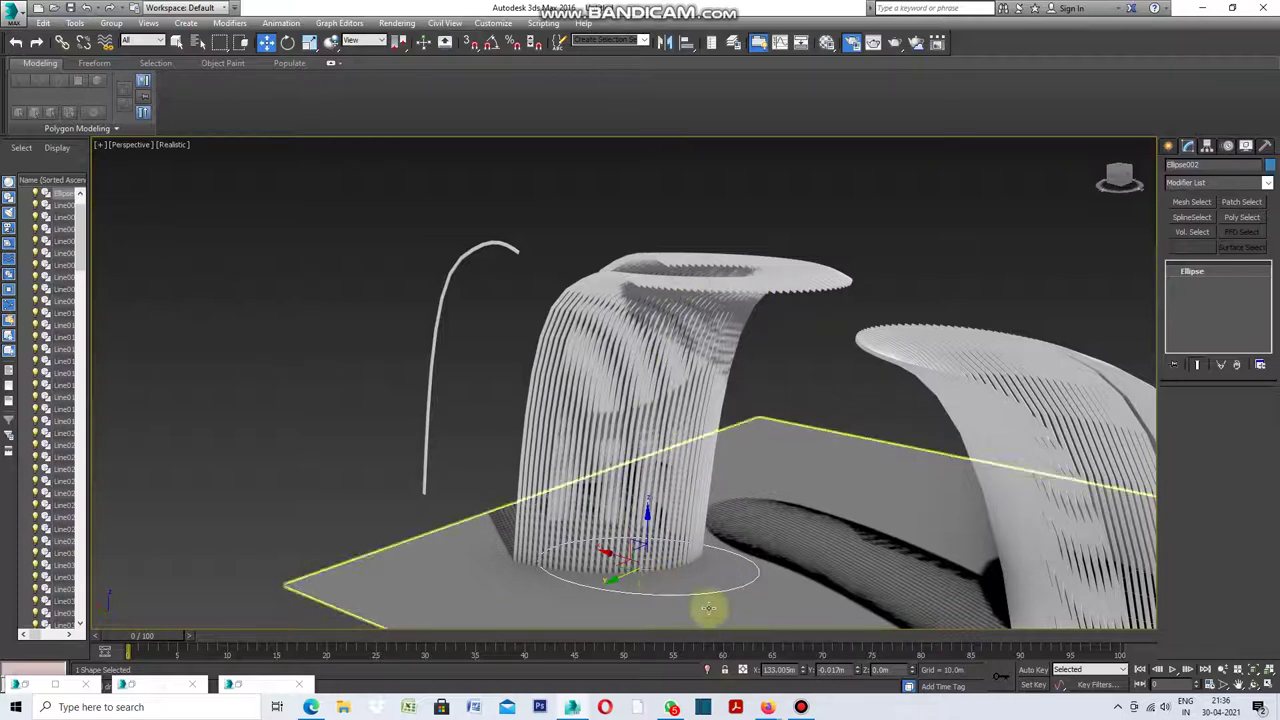
Return to four viewports, then maximize the Front viewport and zoom onto the rib groups.
left_click(100, 146)
left_click(126, 157)
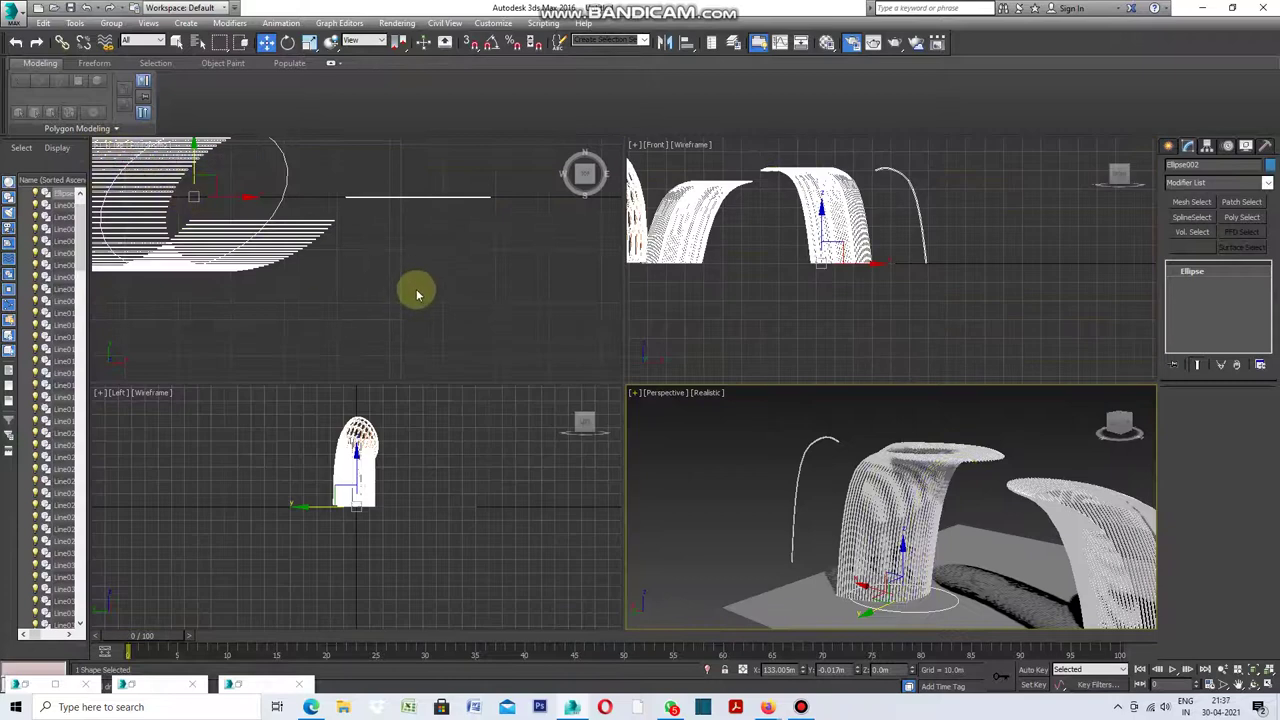
left_click(636, 148)
left_click(636, 148)
left_click(682, 160)
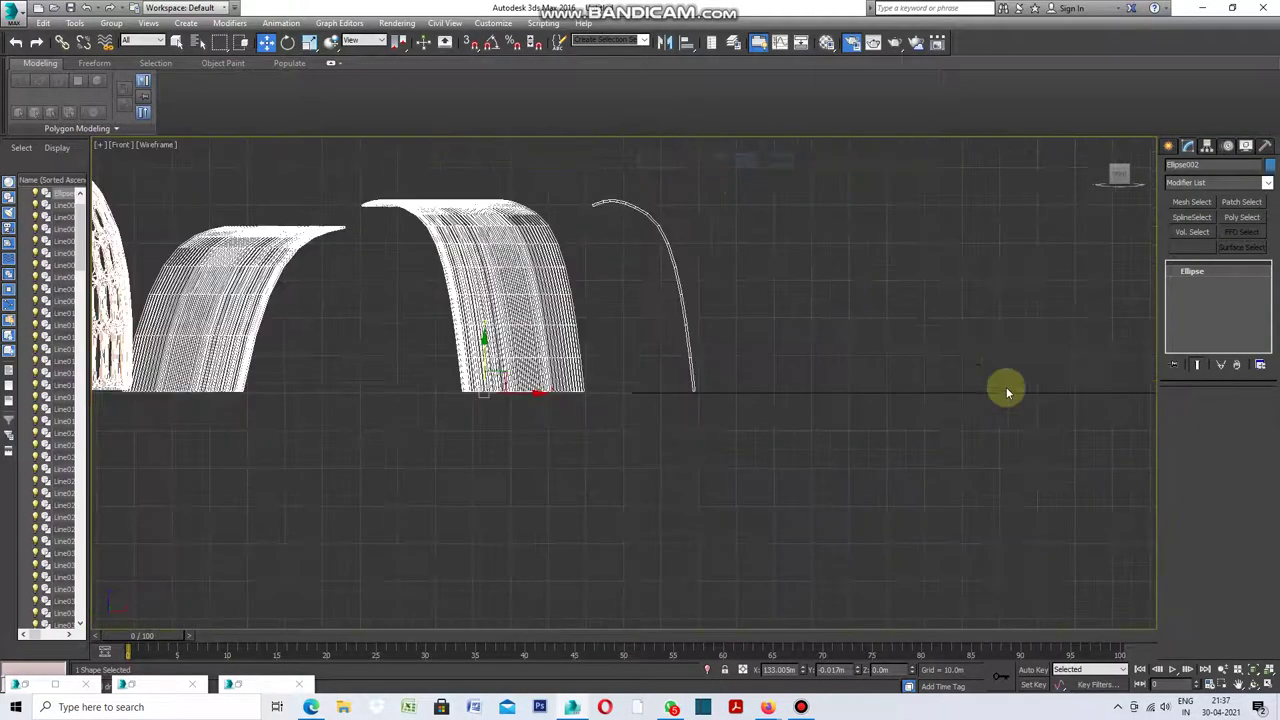
scroll(616, 360, "up", 2)
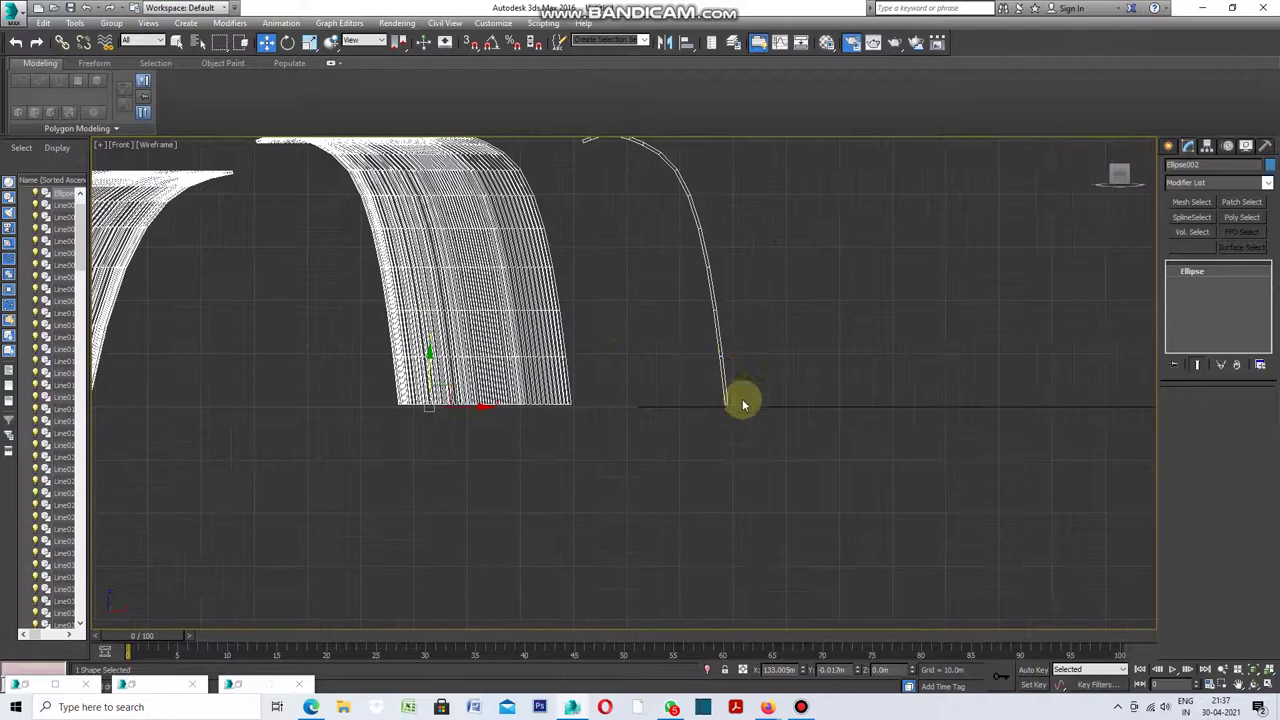
scroll(714, 306, "down", 3)
scroll(694, 223, "up", 3)
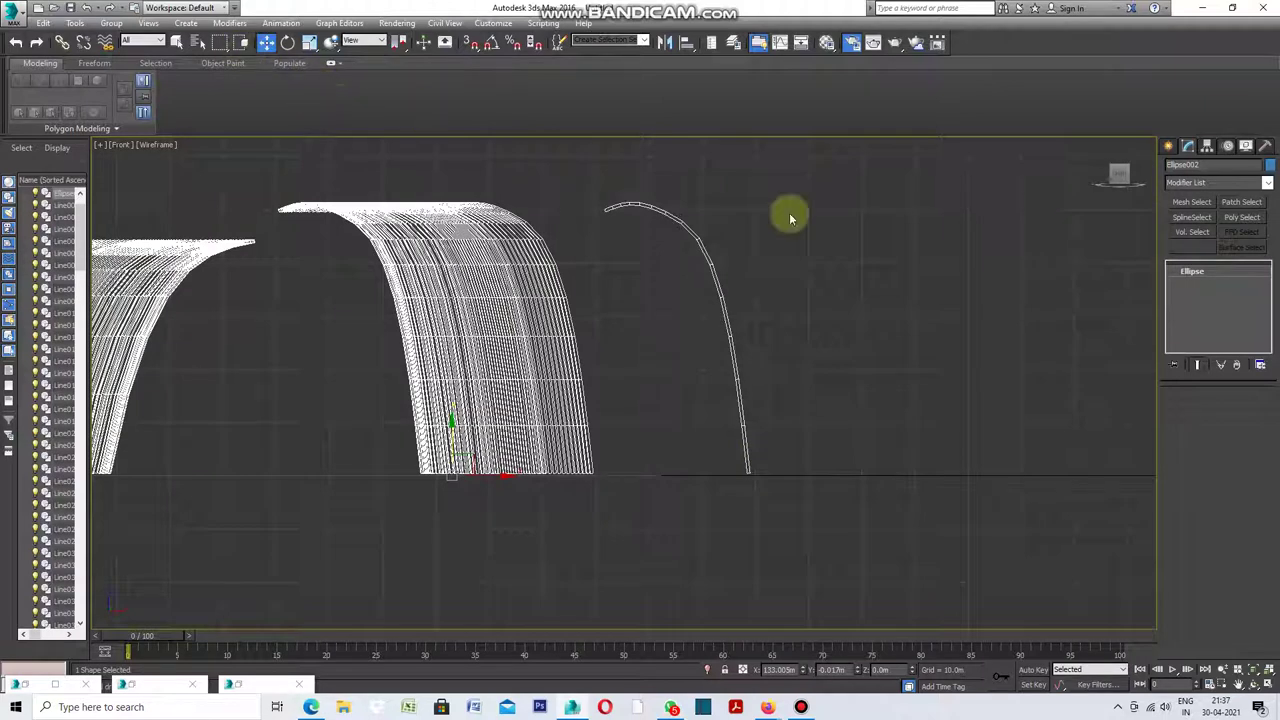
left_click(1170, 148)
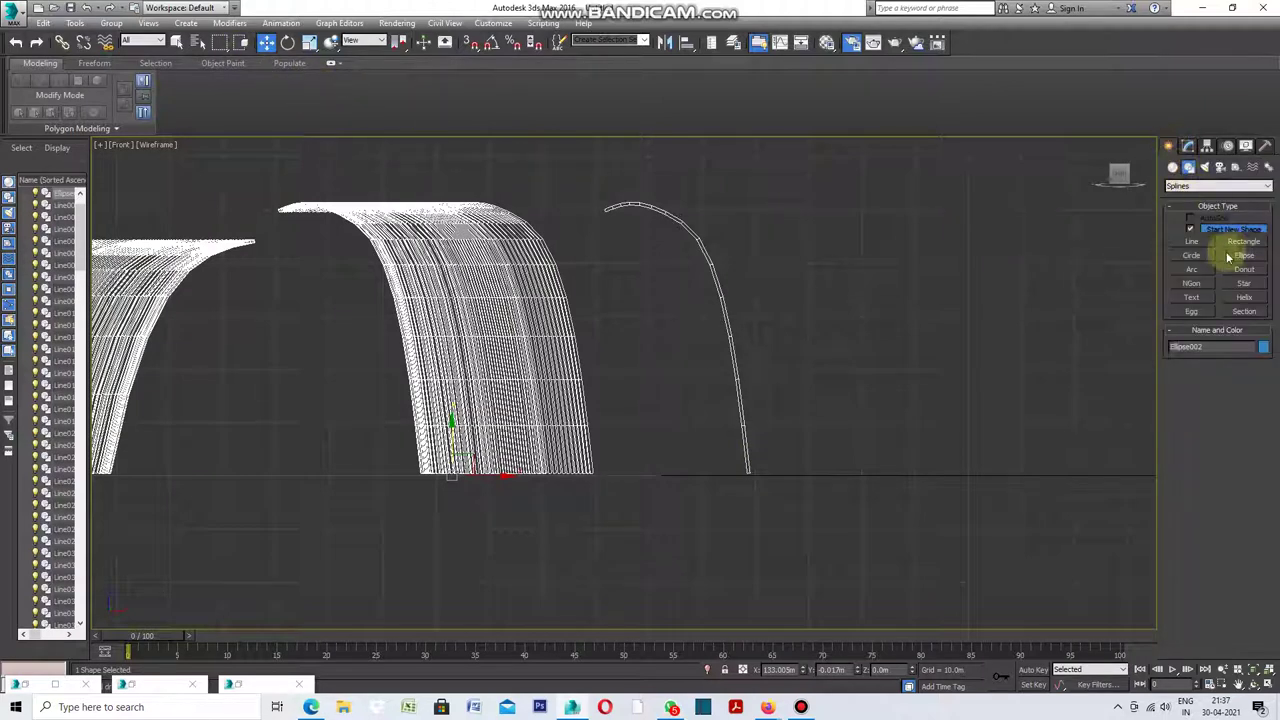
Start a new line at the arch top and place vertices following the arch down its side.
left_click(1193, 245)
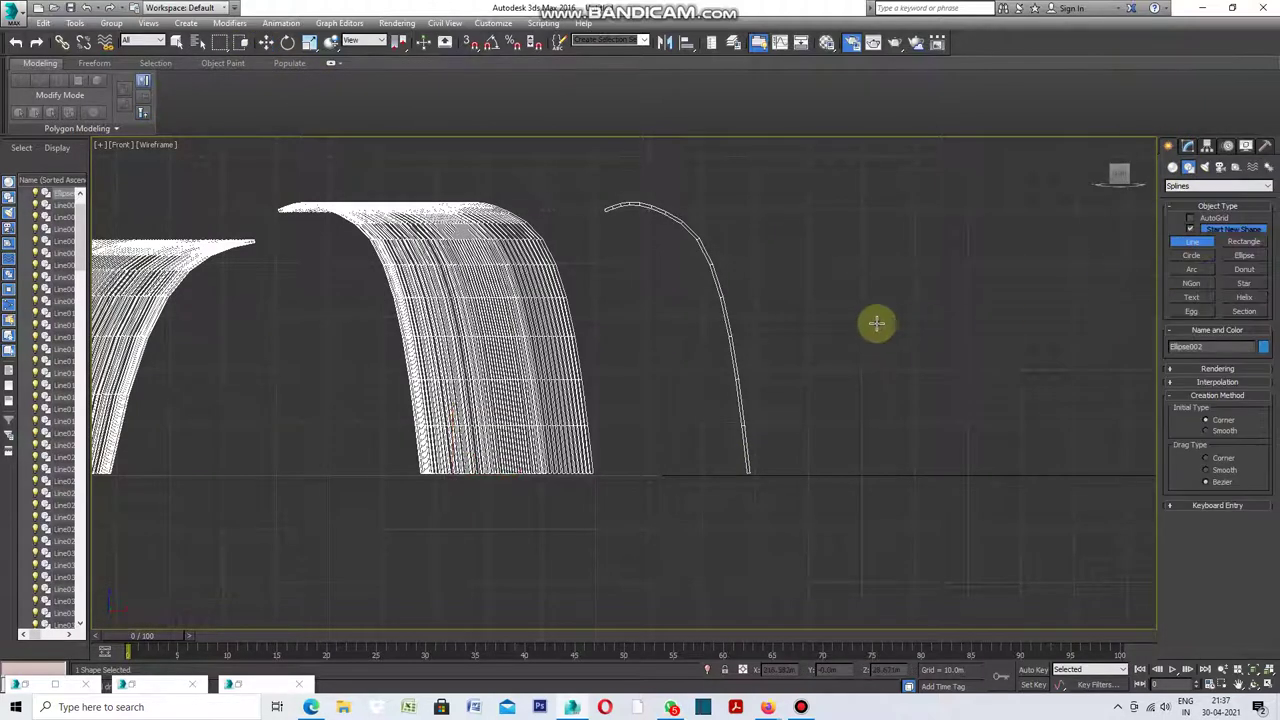
scroll(713, 250, "up", 2)
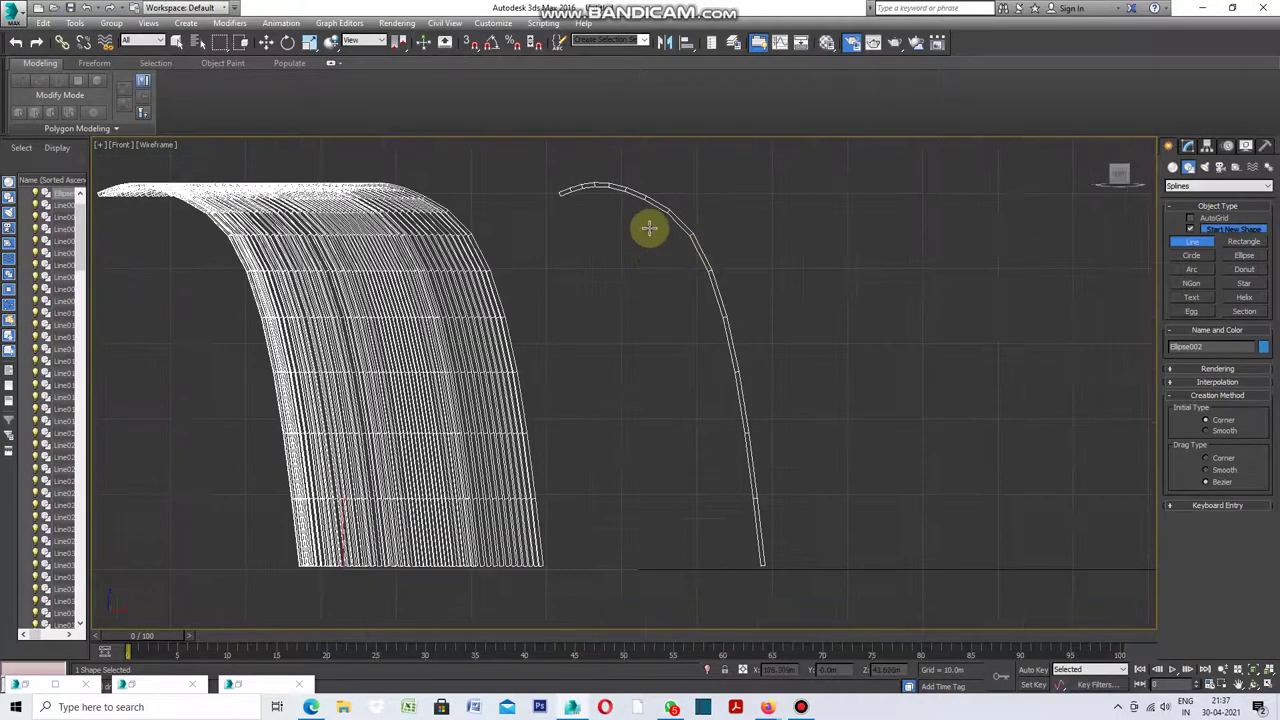
scroll(570, 198, "up", 1)
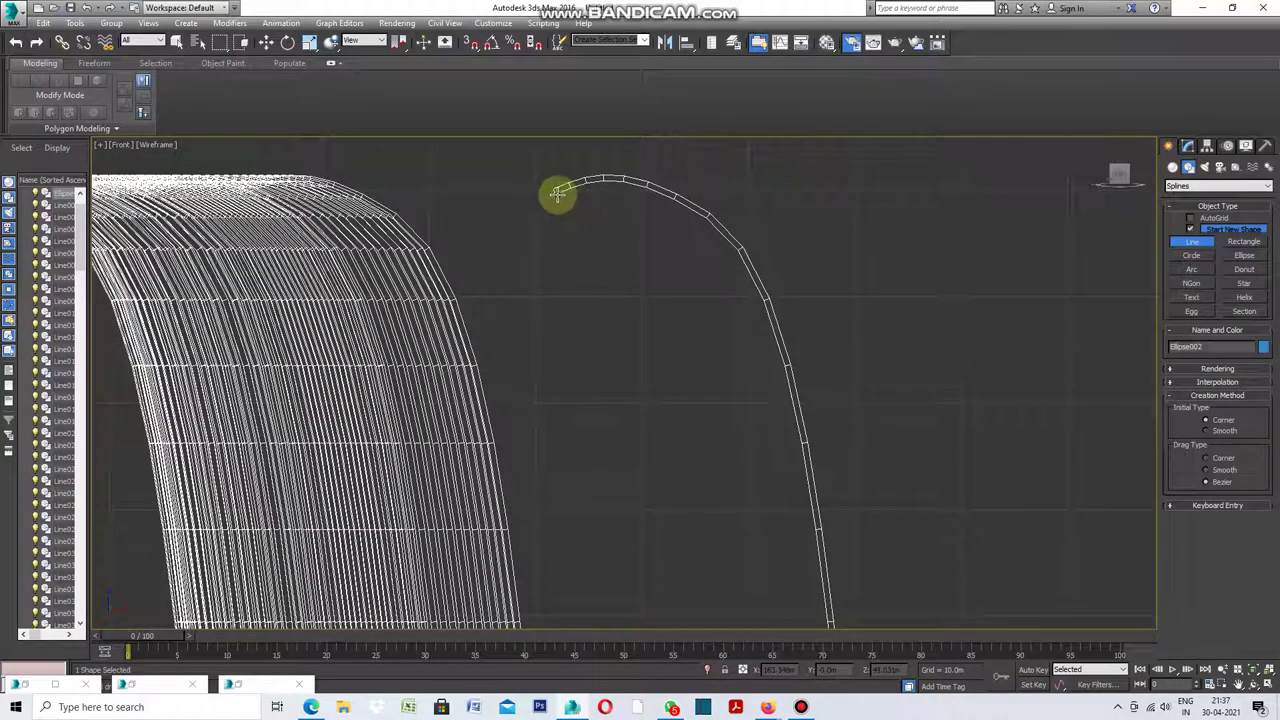
scroll(558, 198, "up", 1)
left_click(549, 187)
left_click(575, 176)
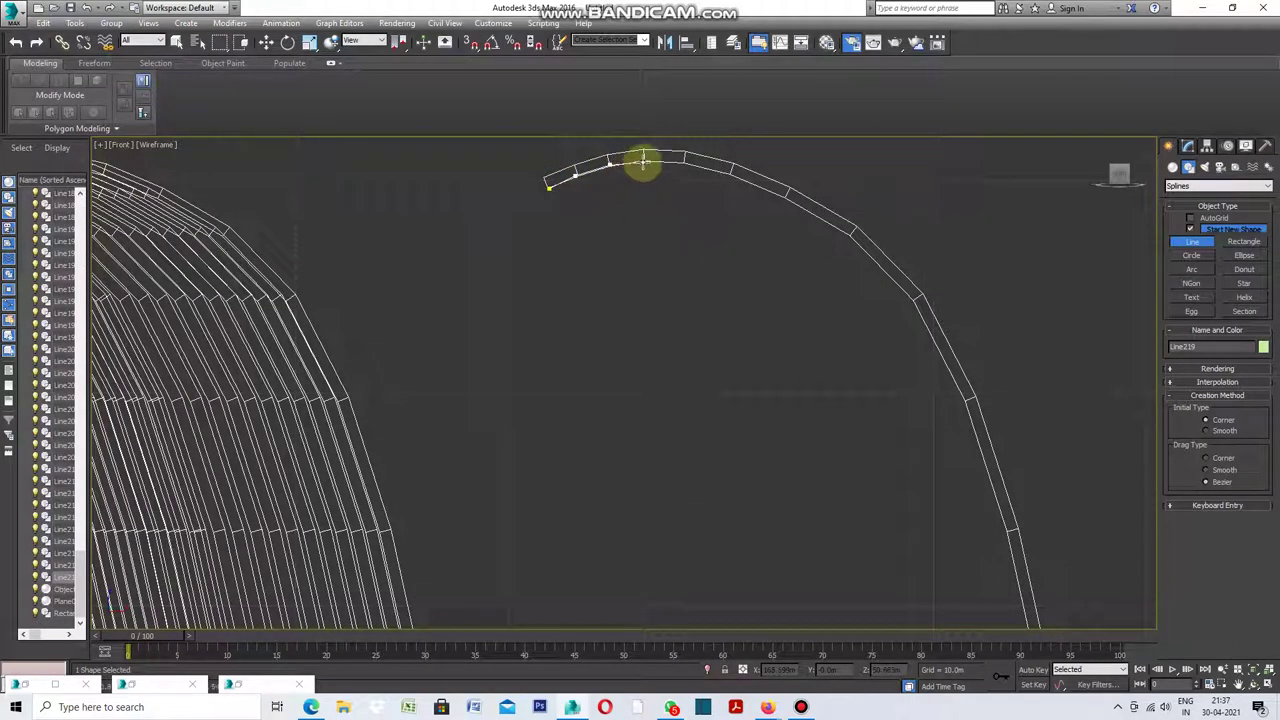
left_click(643, 160)
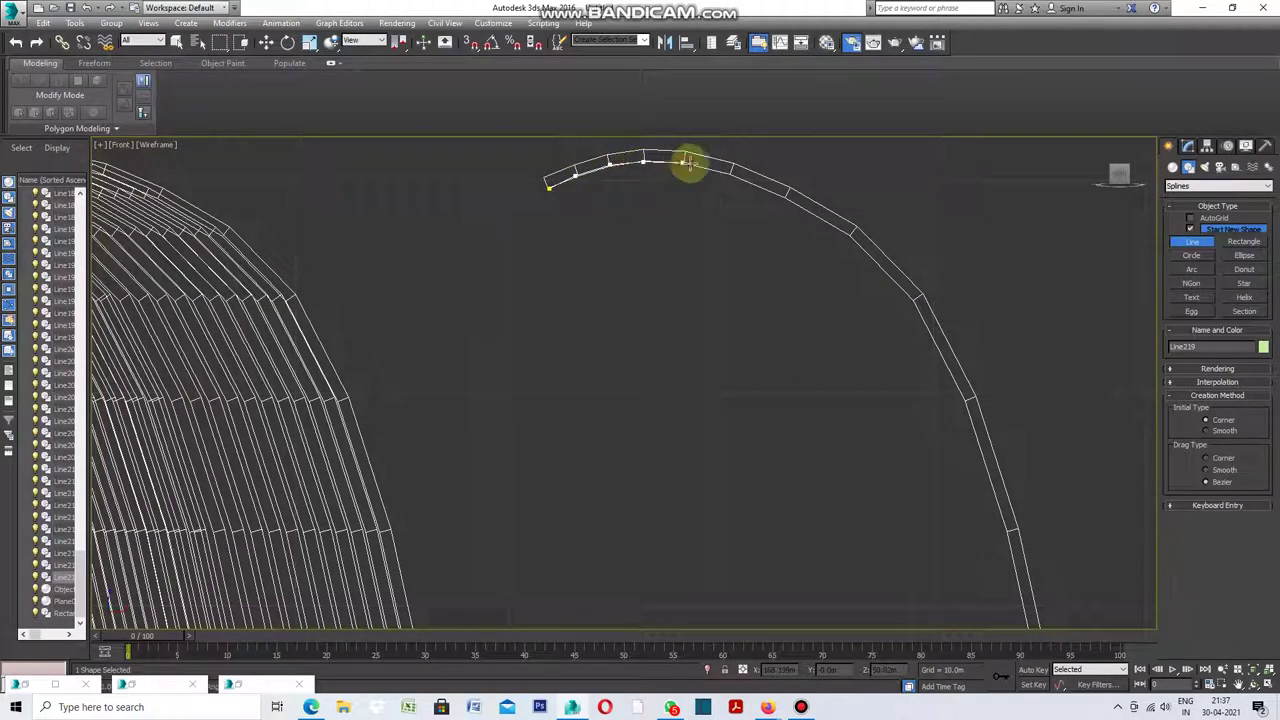
left_click(685, 162)
left_click(730, 173)
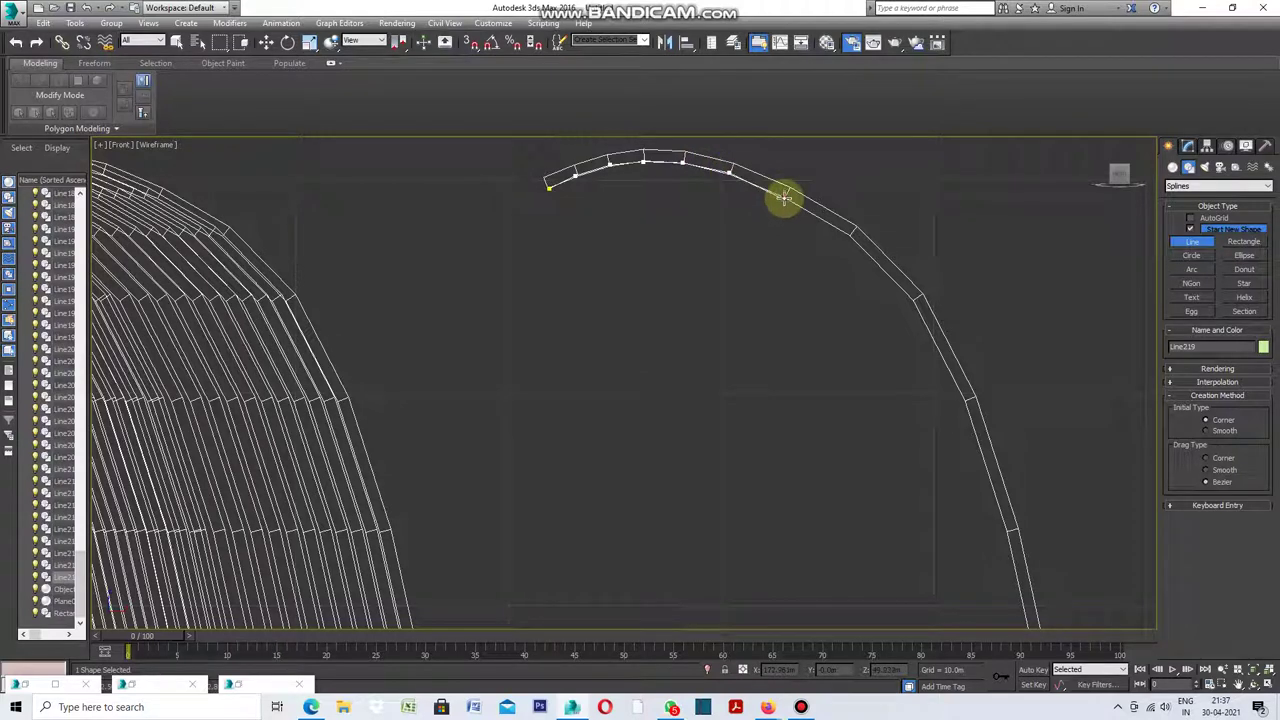
left_click(785, 195)
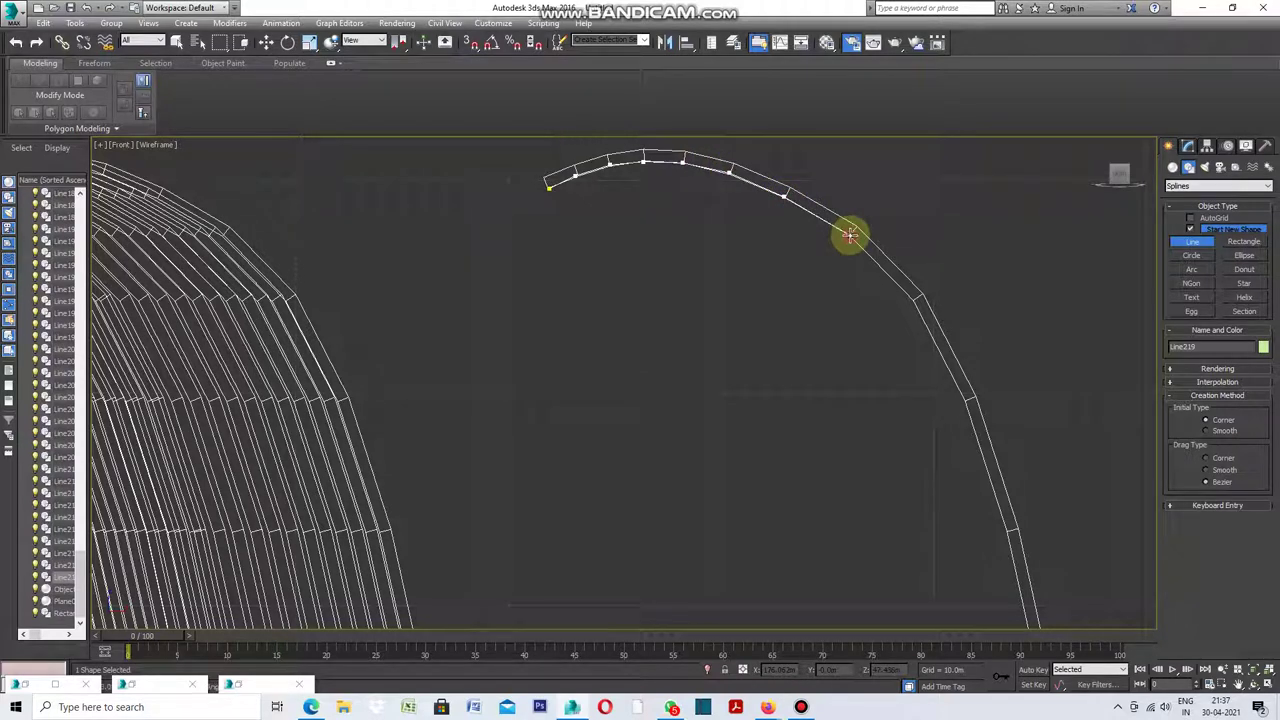
left_click(849, 234)
left_click(914, 298)
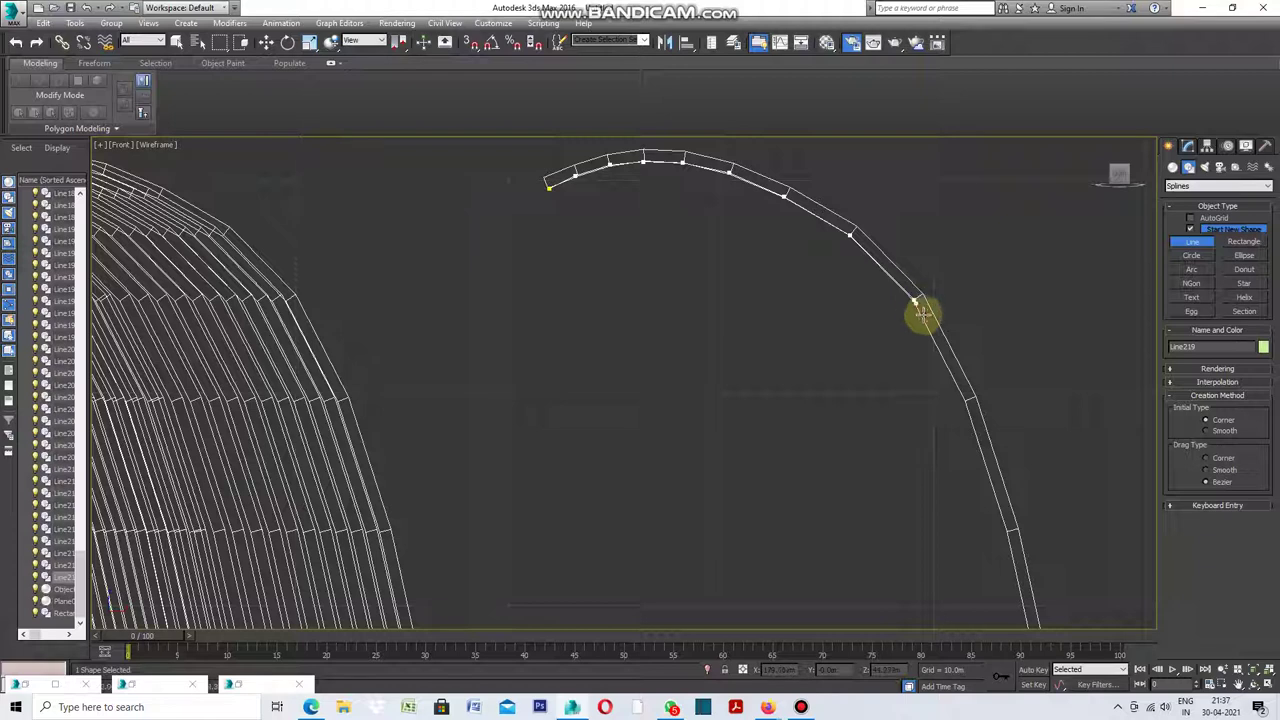
left_click(966, 401)
left_click(1006, 531)
Continue the line down to the ground line, adding the strip's outer edge and bottom corner points.
scroll(866, 277, "down", 3)
scroll(969, 503, "down", 2)
scroll(929, 443, "up", 2)
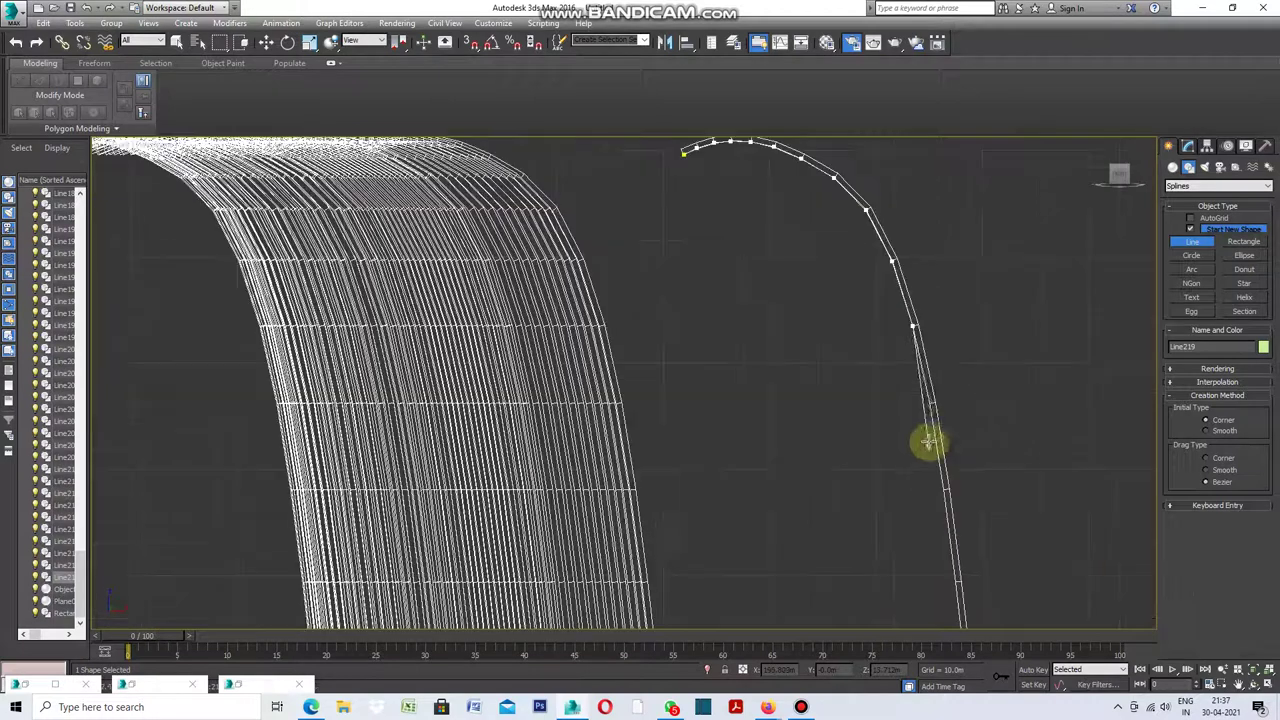
scroll(929, 443, "up", 3)
scroll(907, 362, "up", 1)
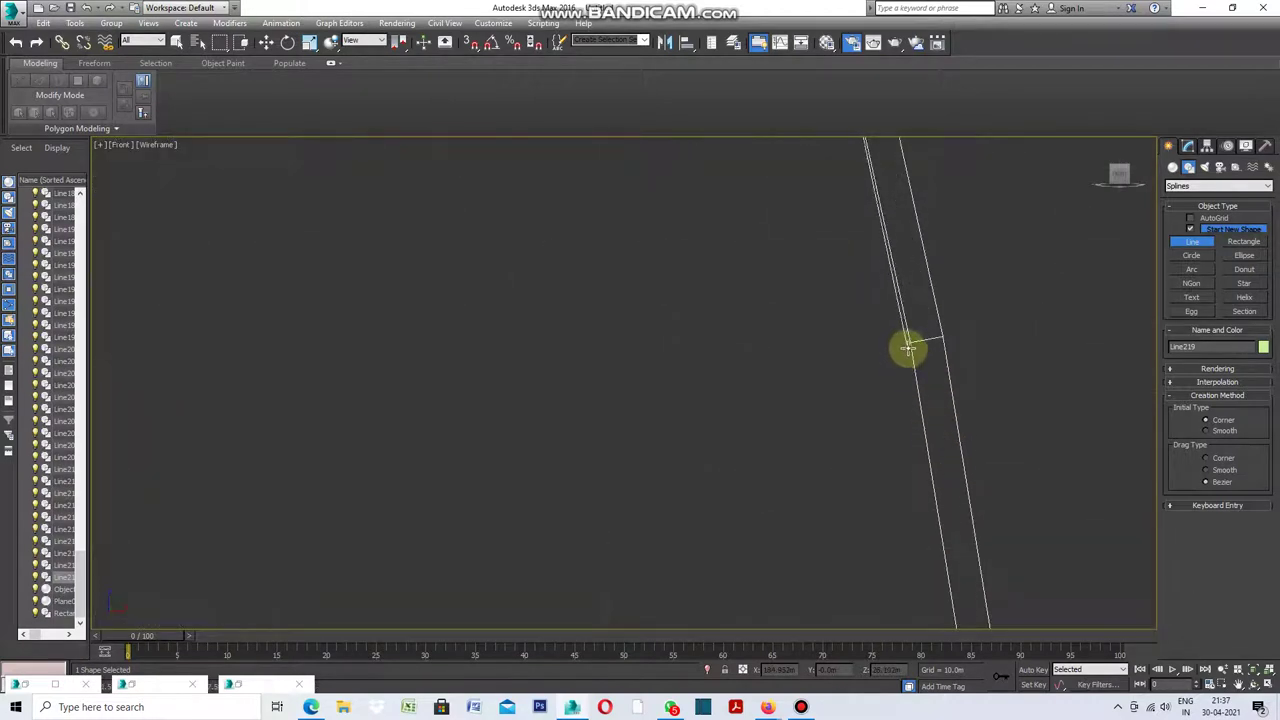
left_click(909, 345)
scroll(920, 434, "down", 4)
scroll(911, 434, "up", 2)
scroll(893, 425, "up", 1)
scroll(885, 412, "up", 1)
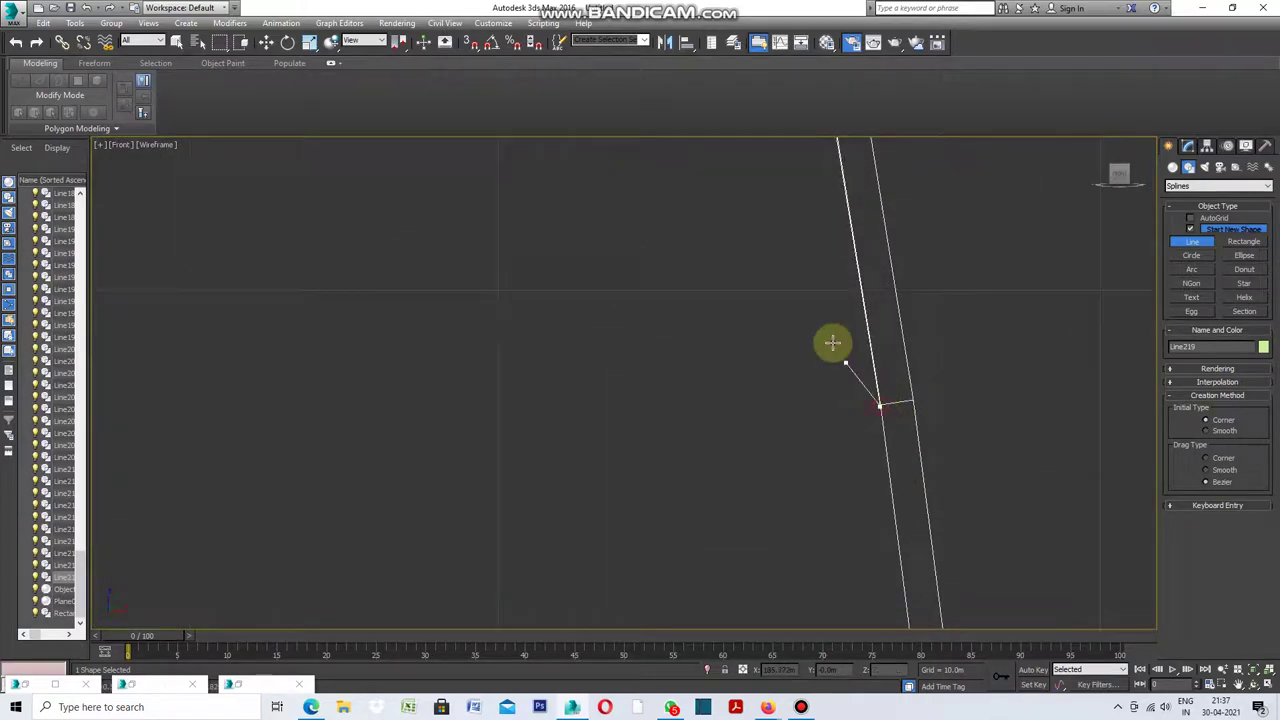
scroll(850, 420, "down", 3)
scroll(866, 491, "up", 3)
scroll(860, 488, "up", 2)
scroll(852, 478, "up", 1)
left_click(856, 477)
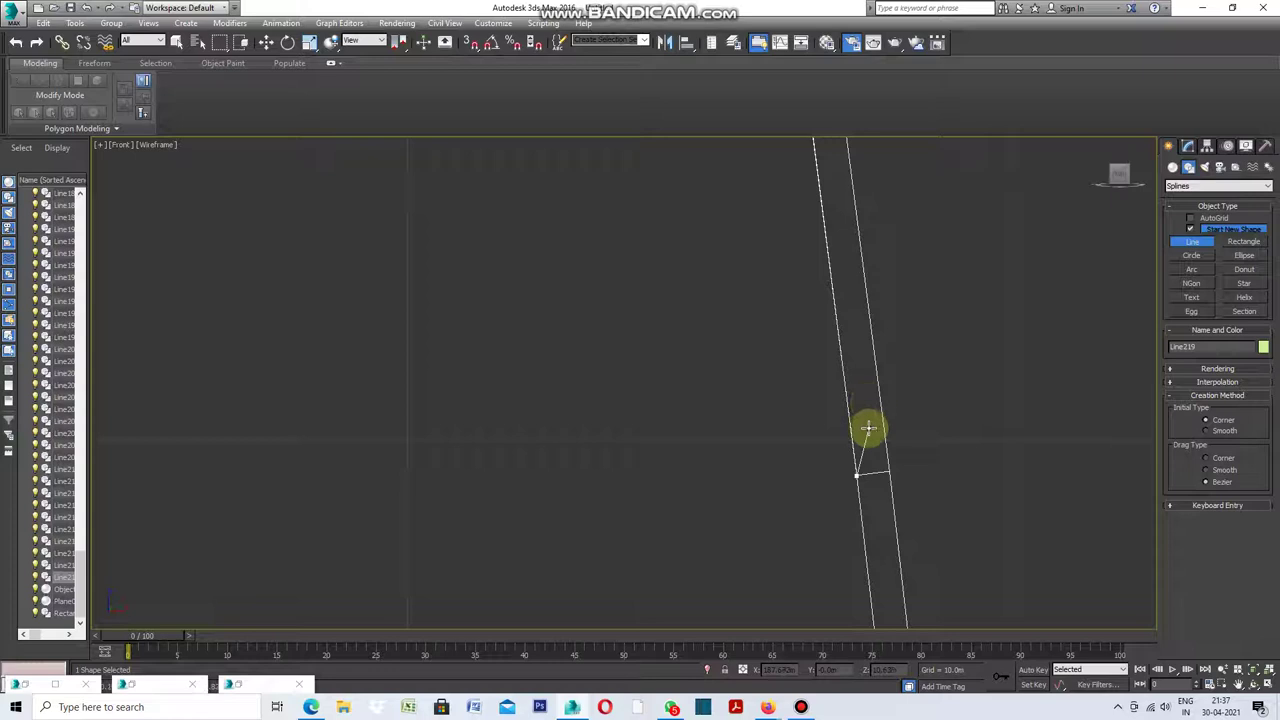
scroll(843, 382, "down", 2)
scroll(843, 382, "down", 2)
scroll(845, 430, "up", 3)
scroll(851, 460, "up", 2)
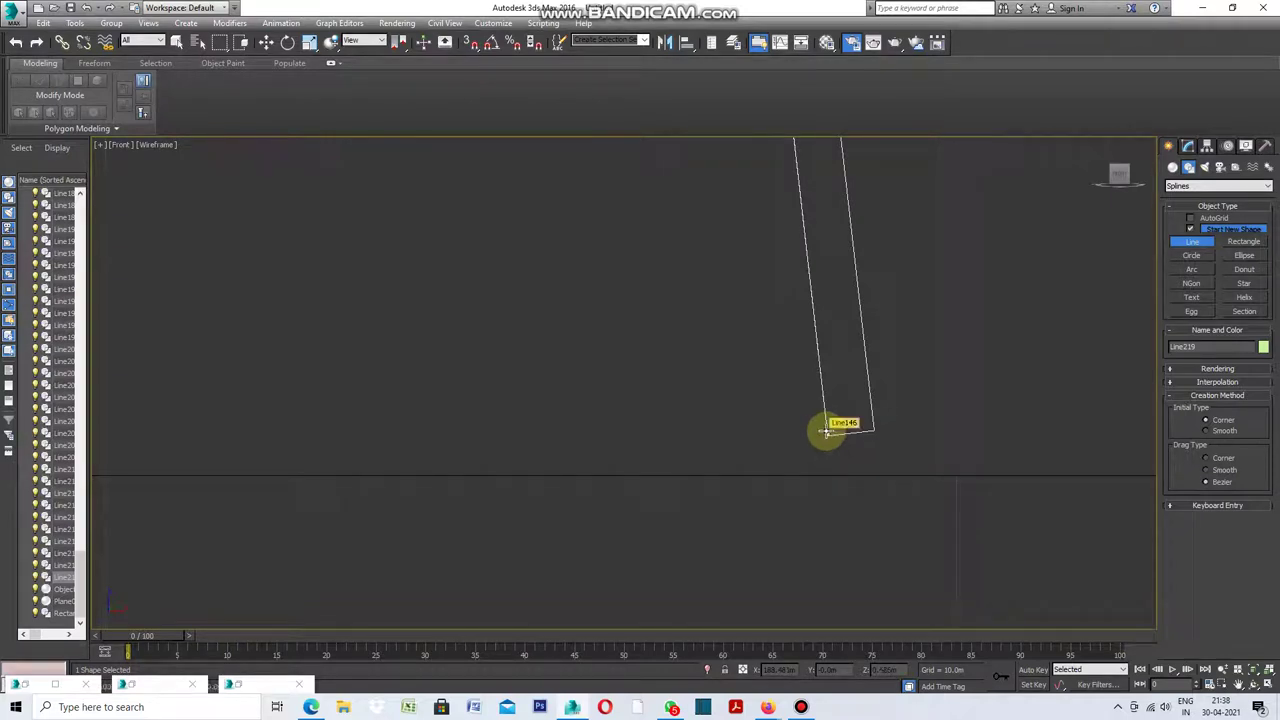
left_click(826, 436)
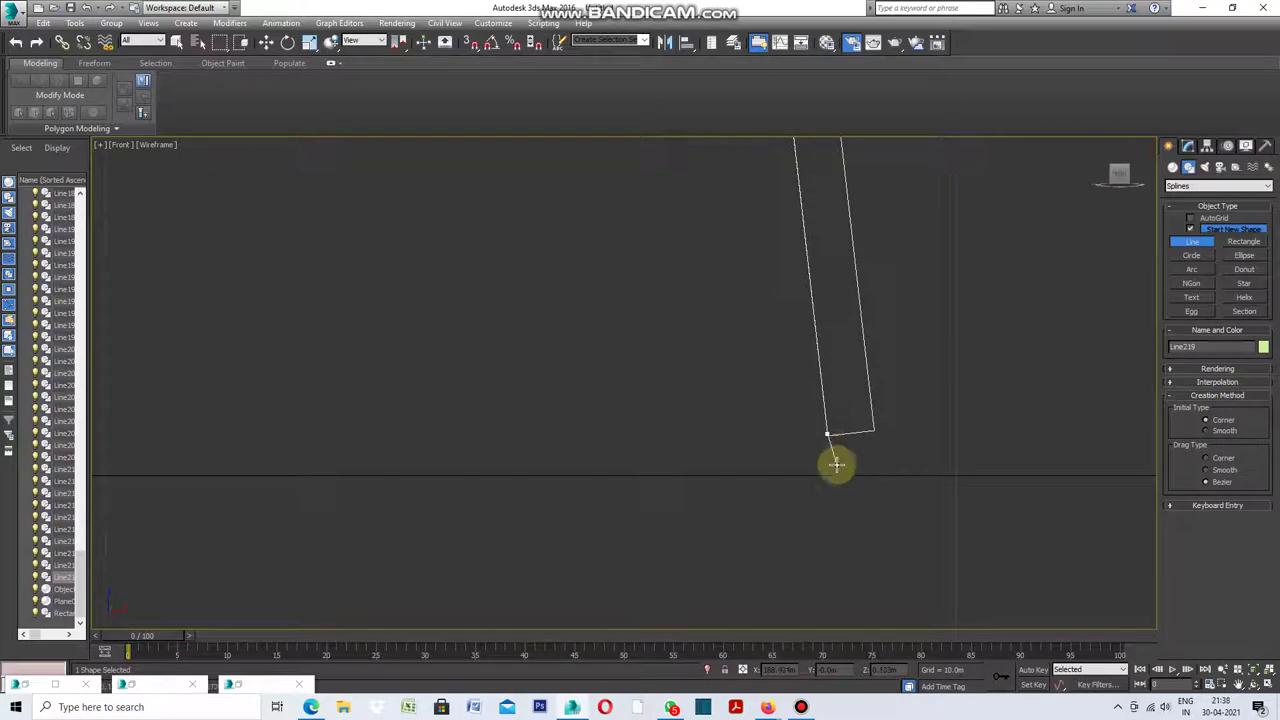
scroll(771, 478, "down", 2)
scroll(771, 478, "down", 3)
scroll(772, 482, "down", 3)
scroll(772, 483, "down", 2)
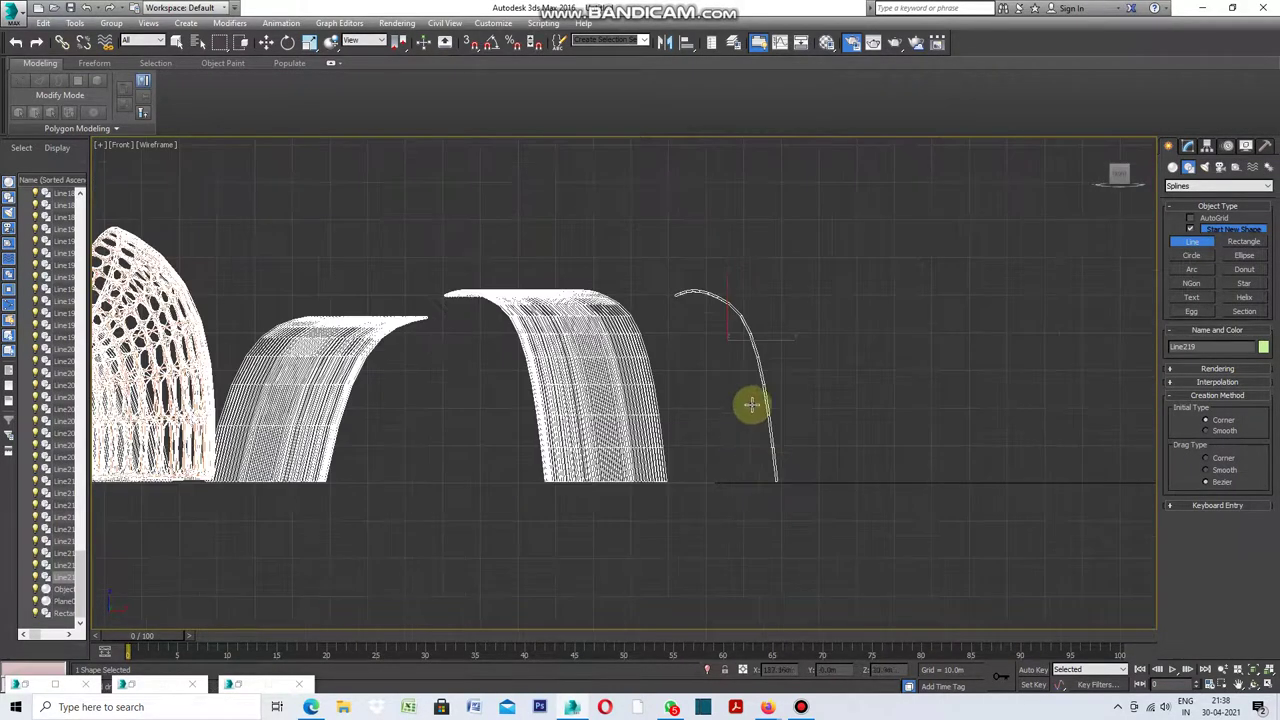
Nudge the new Line219 slightly left within the arch outline.
scroll(749, 406, "up", 2)
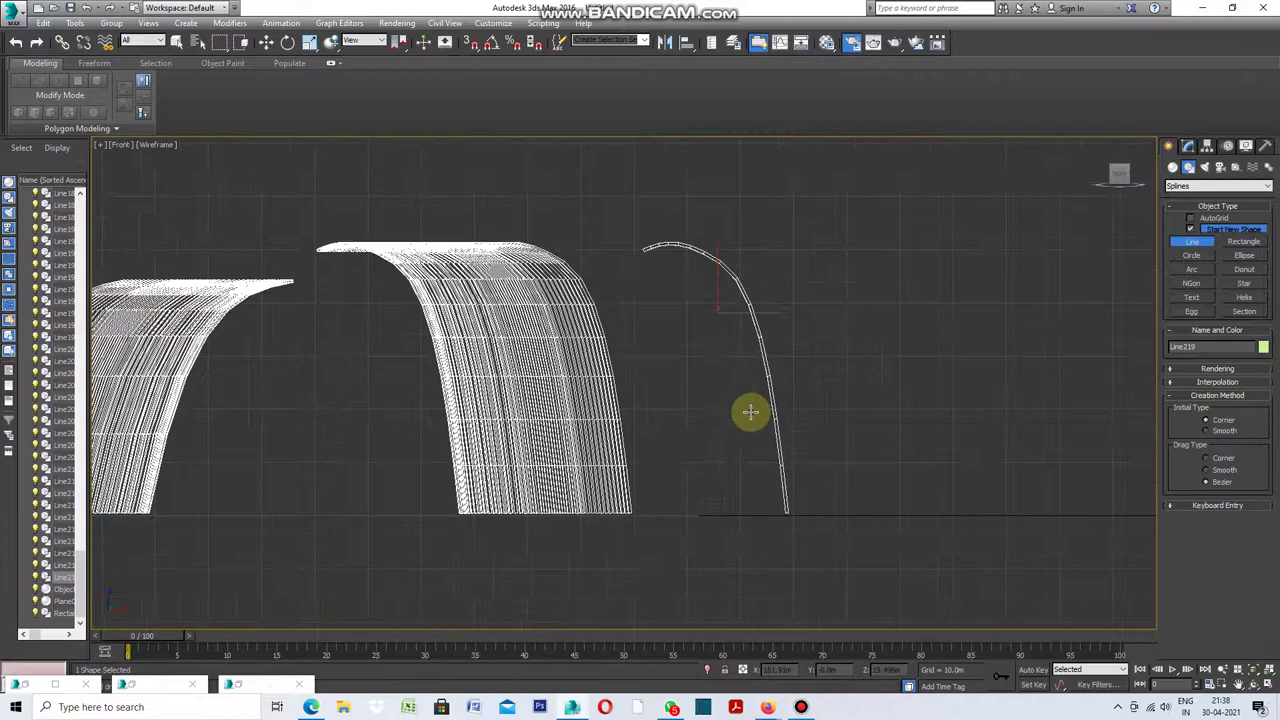
left_click(266, 44)
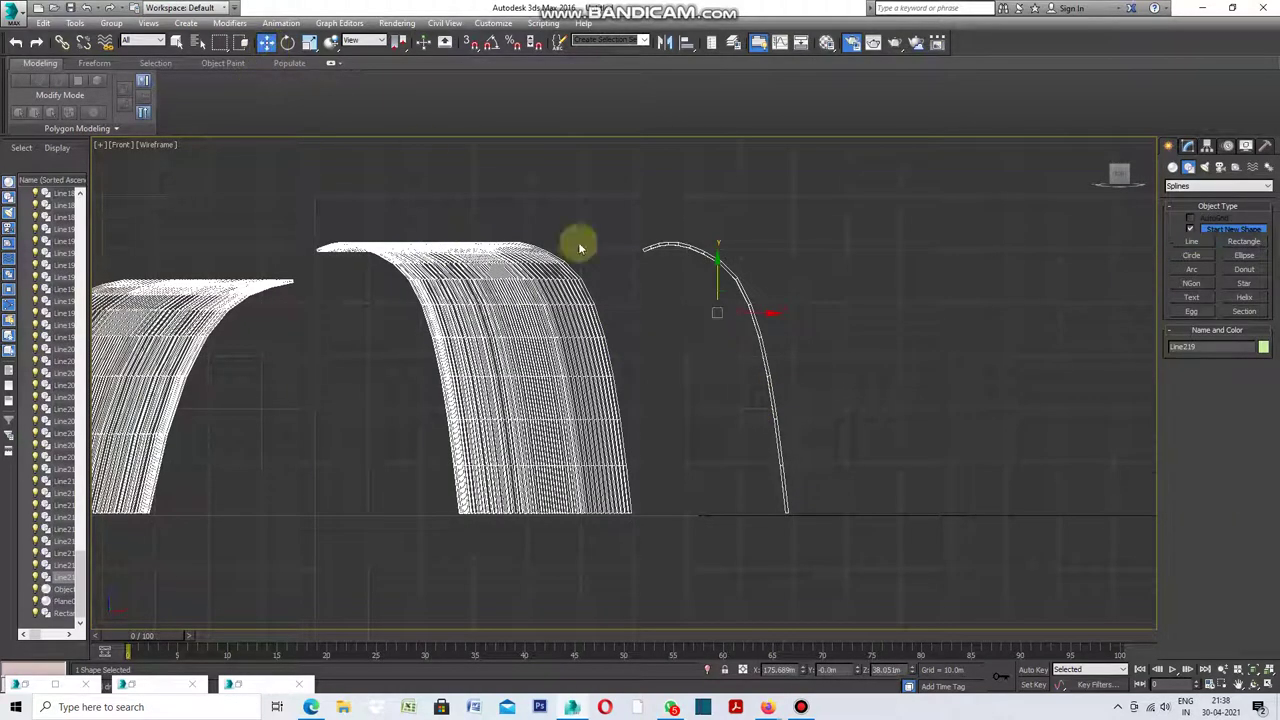
left_click_drag(748, 312, 733, 311)
left_click(826, 342)
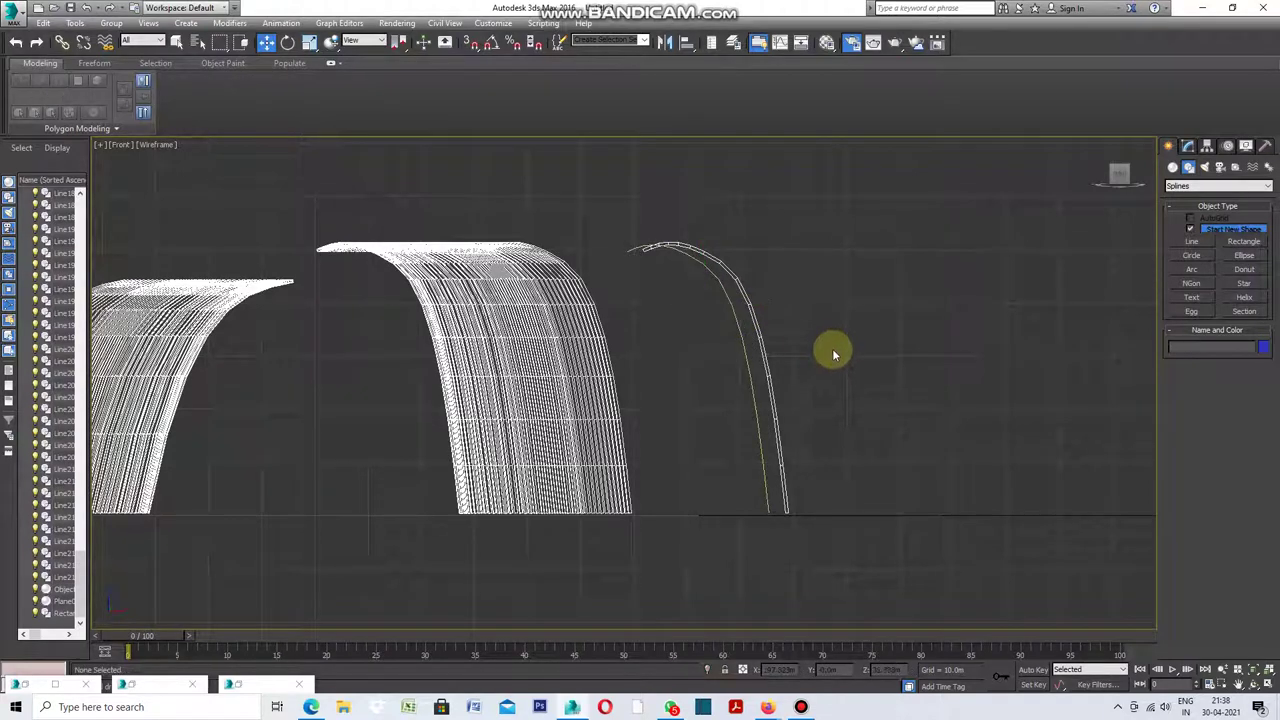
Add a Sweep modifier to Line219 from the Modifier List.
left_click(749, 373)
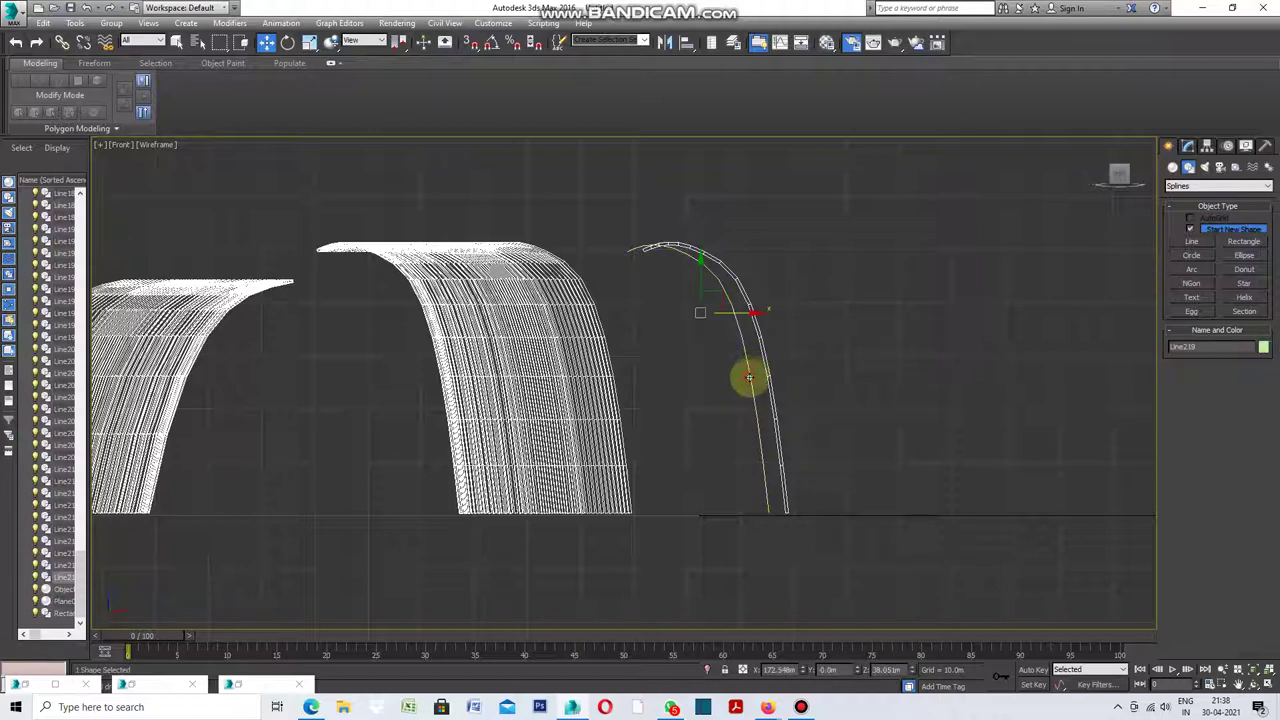
left_click(1188, 148)
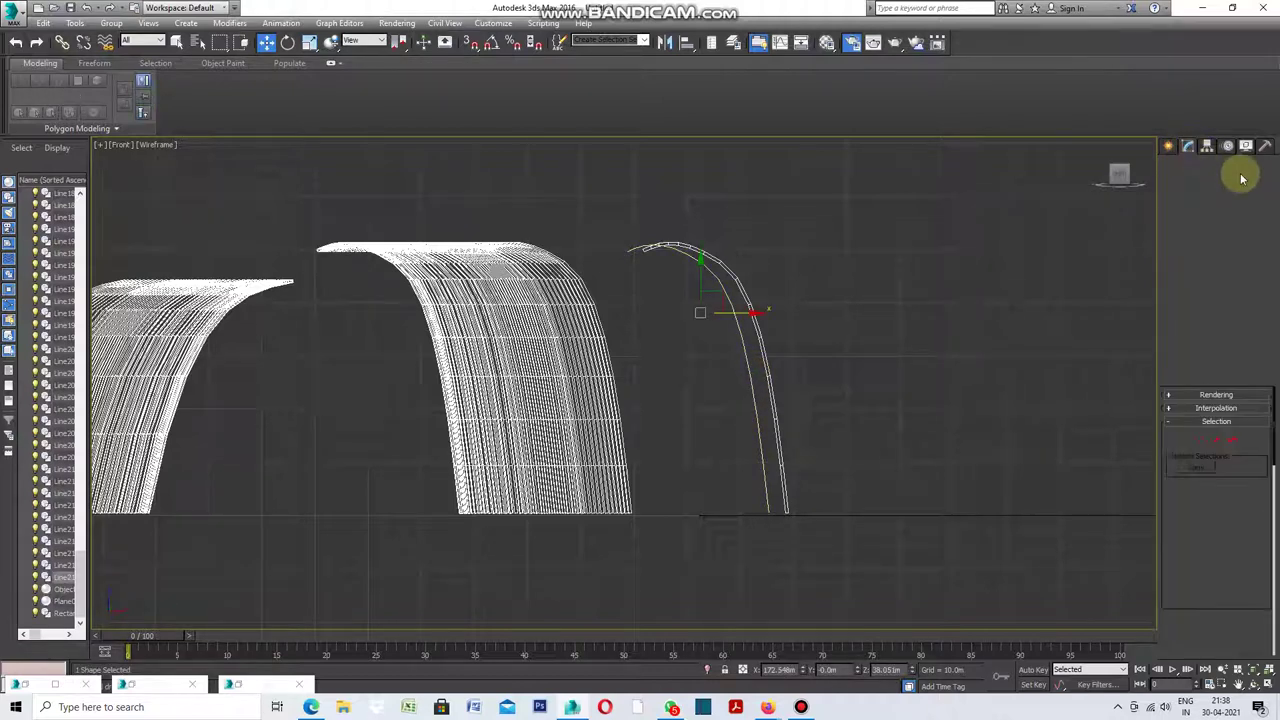
left_click(1267, 184)
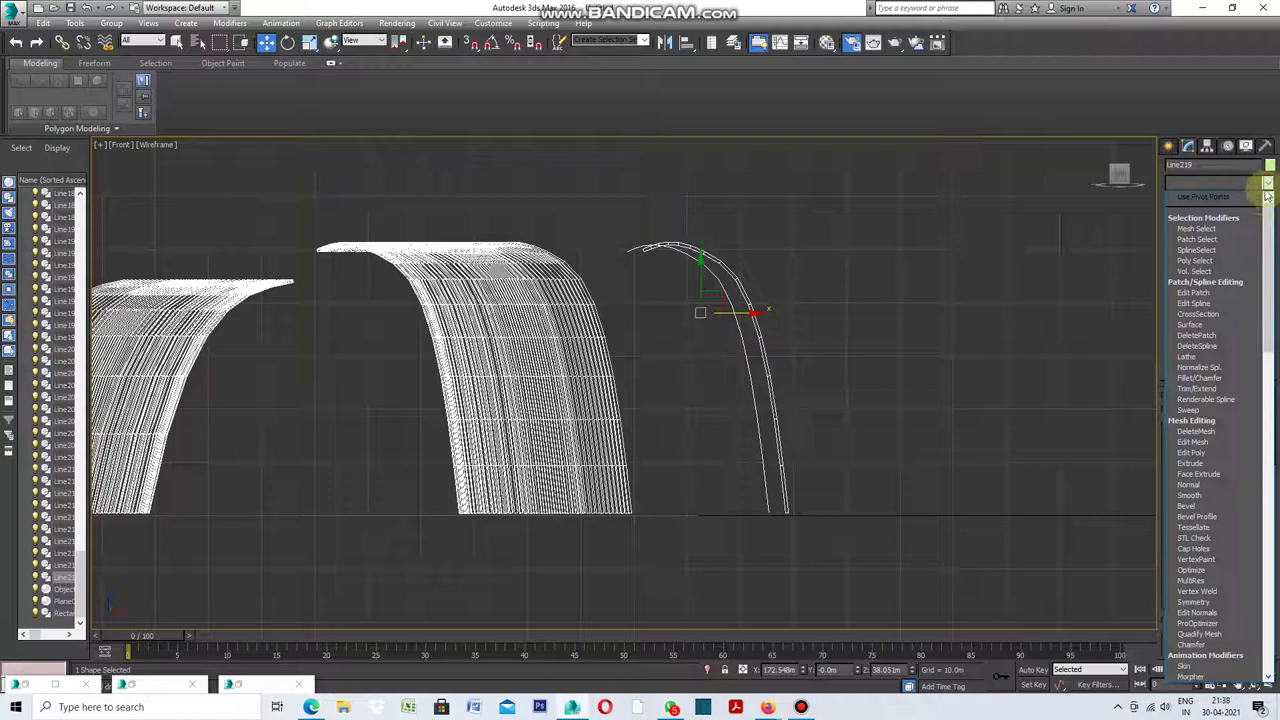
left_click(1190, 410)
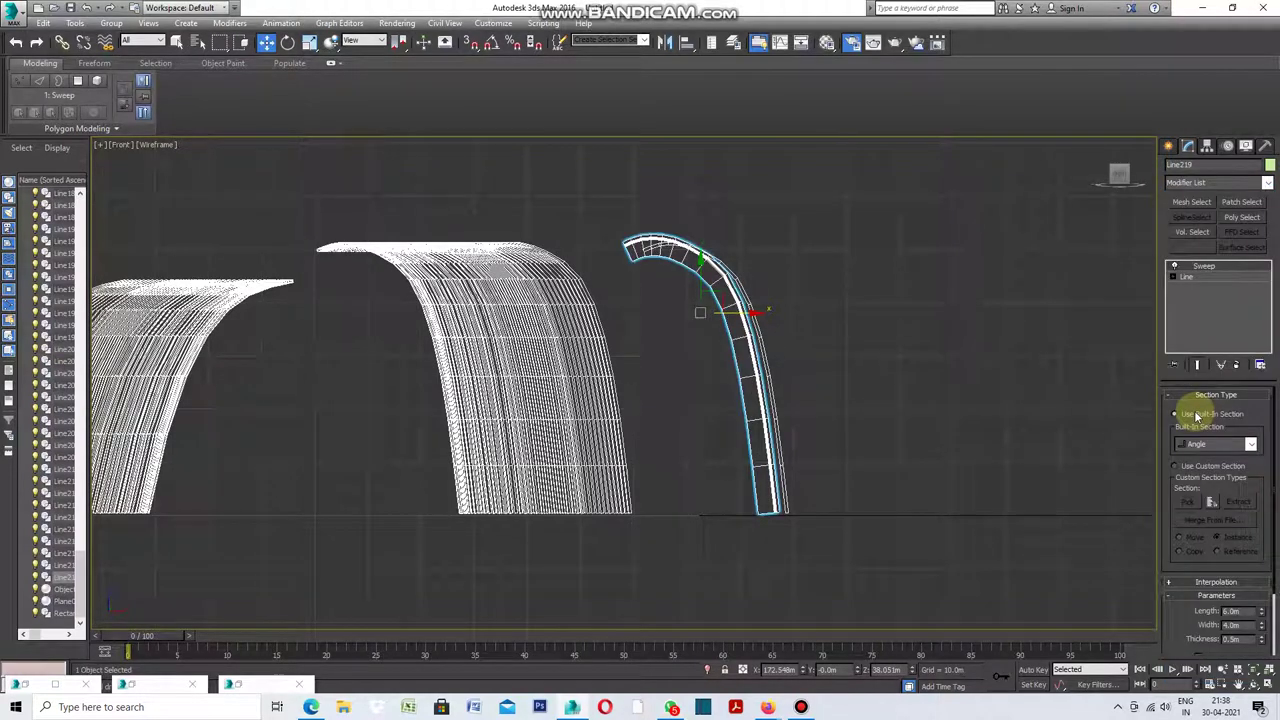
Set Line219's Sweep to use a custom section, picking Ellipse002 in the Top view.
left_click(1176, 467)
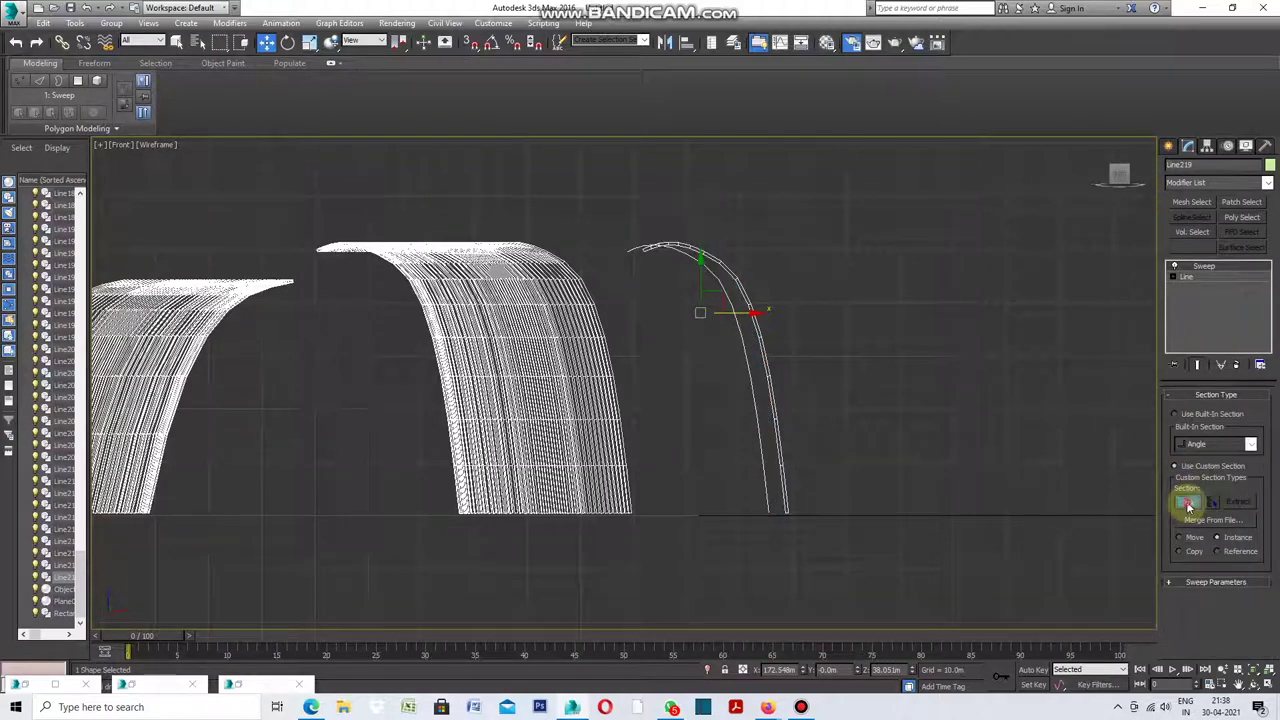
left_click(1187, 503)
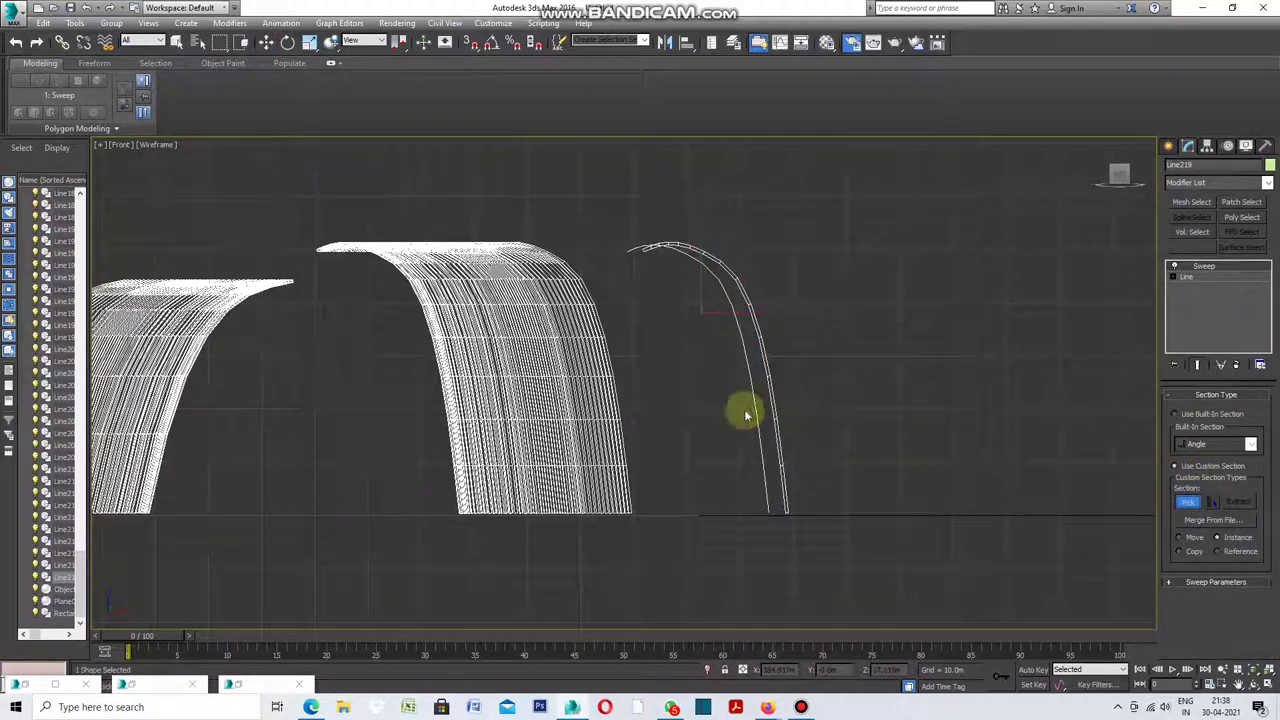
left_click(100, 145)
left_click(129, 162)
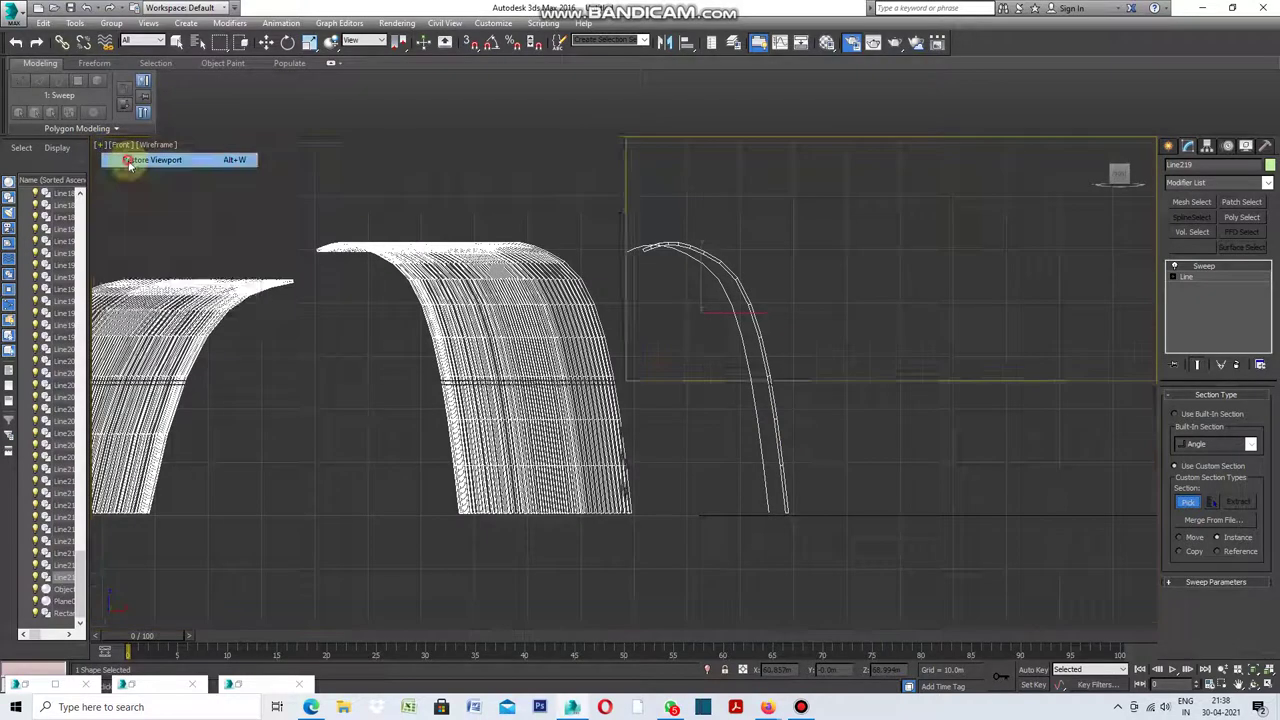
scroll(385, 294, "down", 2)
scroll(362, 273, "down", 3)
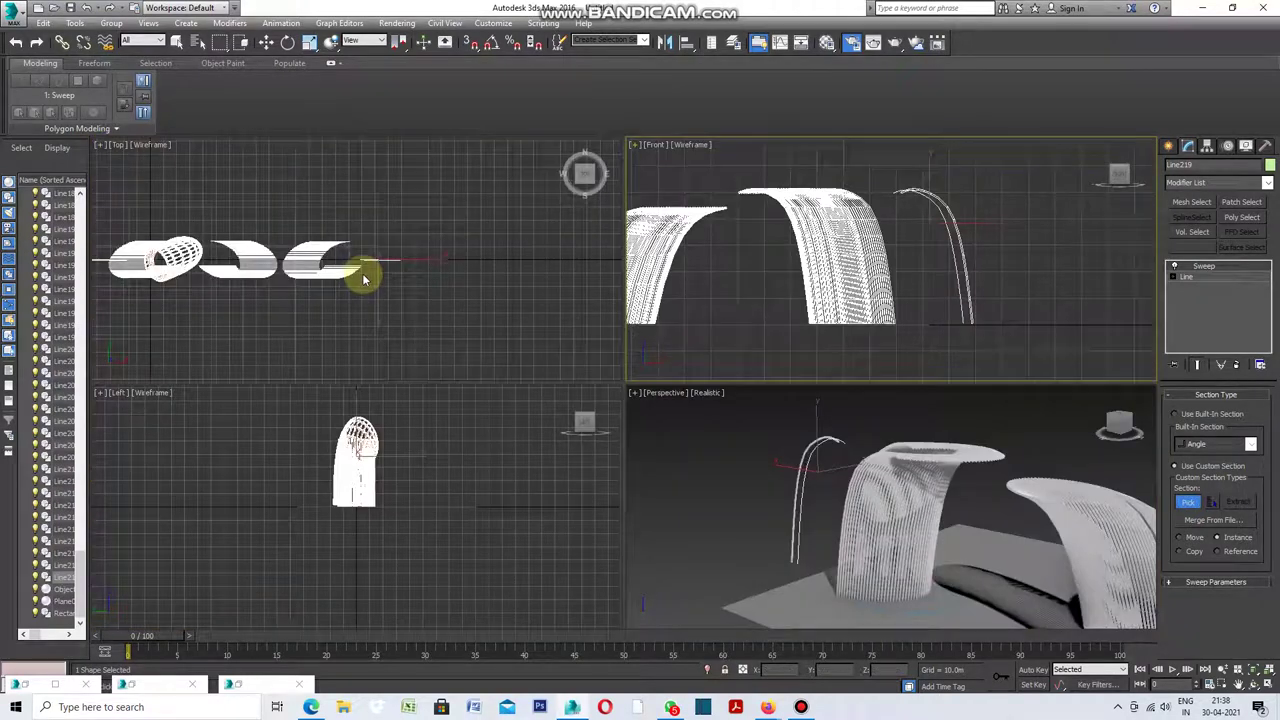
scroll(349, 283, "up", 2)
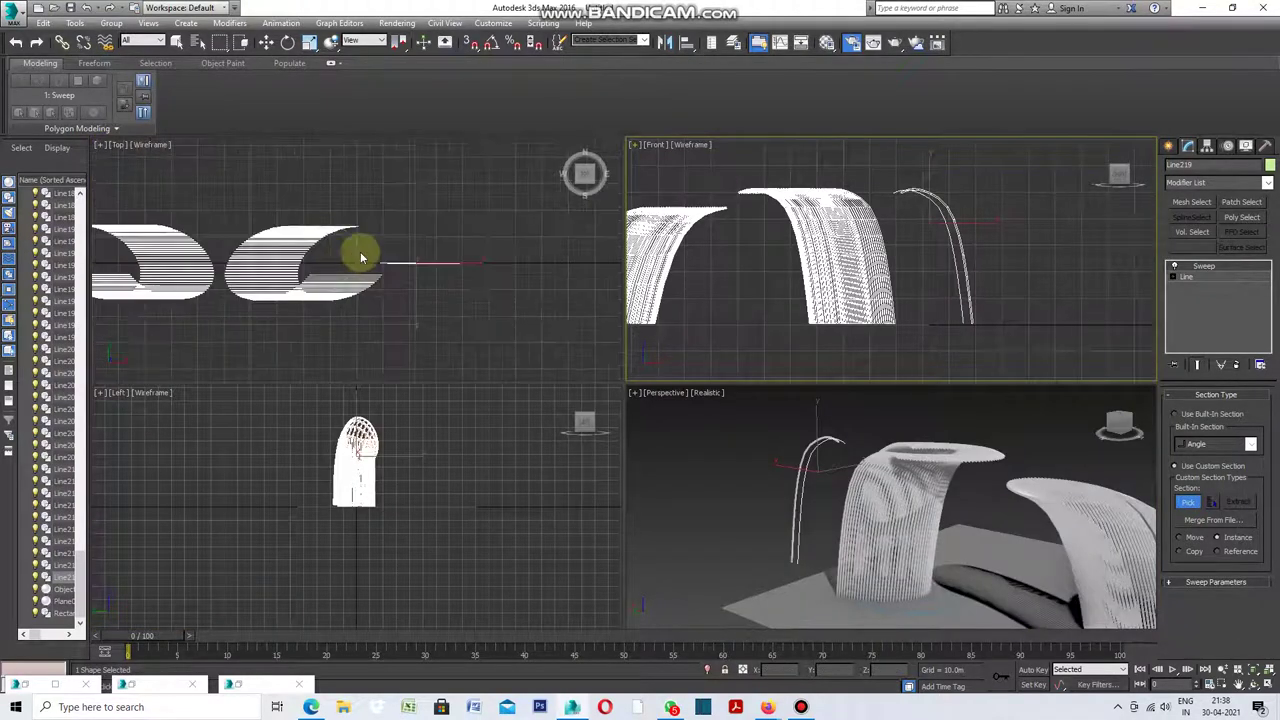
left_click(357, 251)
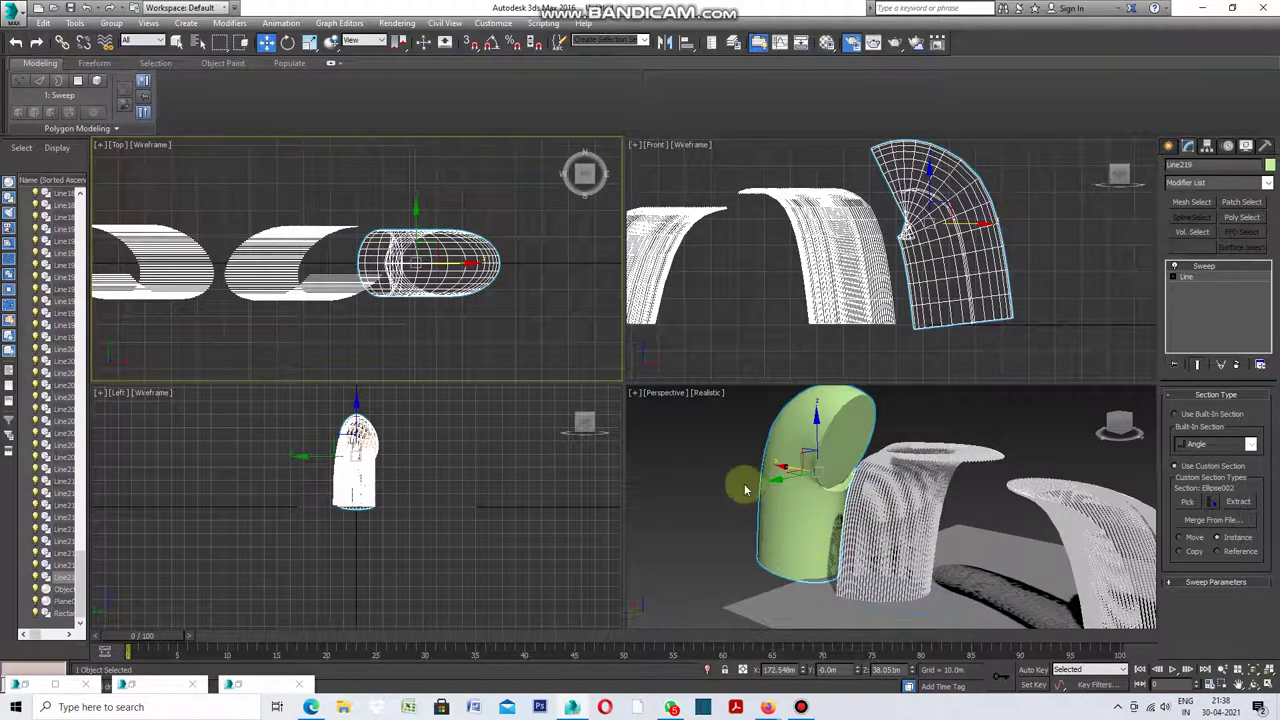
left_click(636, 394)
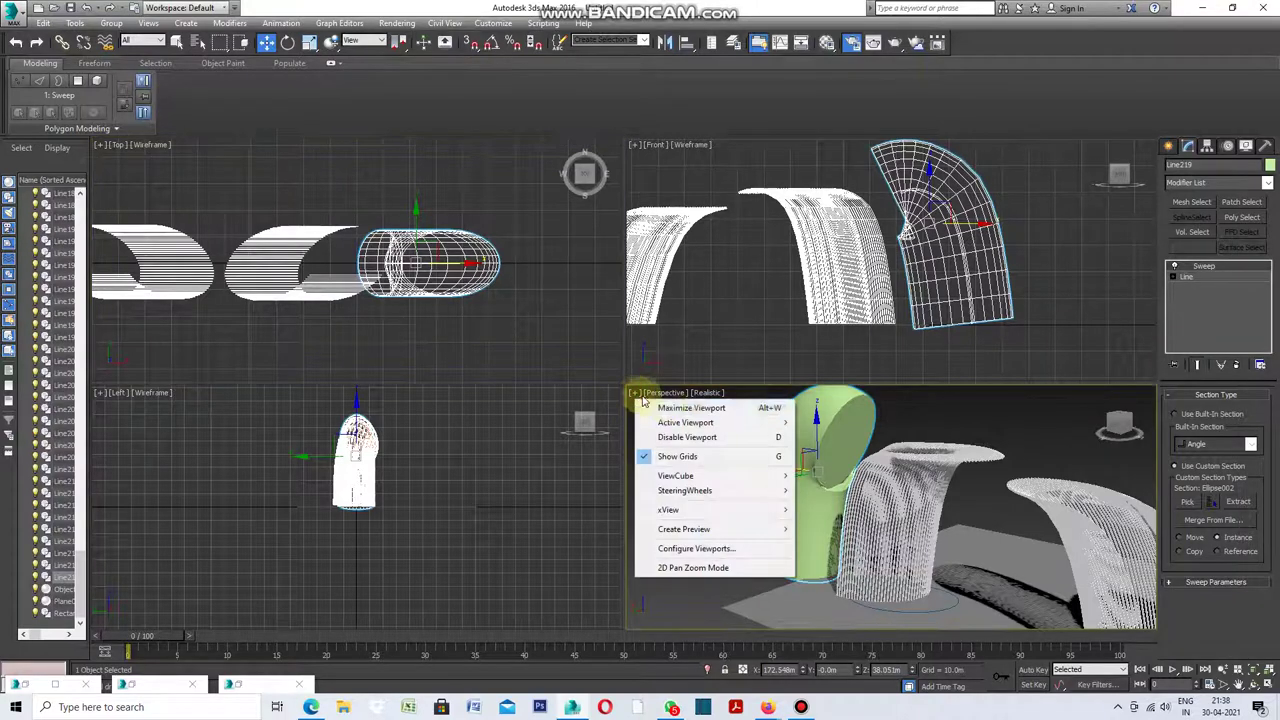
left_click(690, 407)
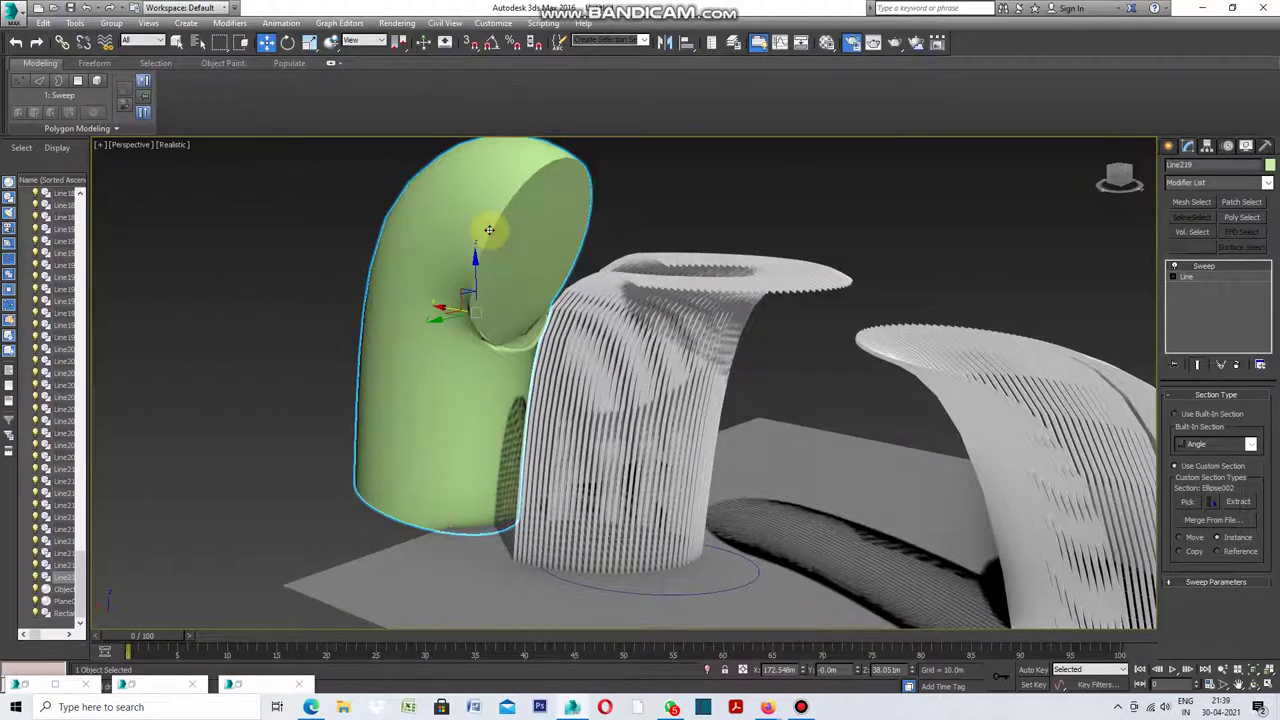
right_click(490, 233)
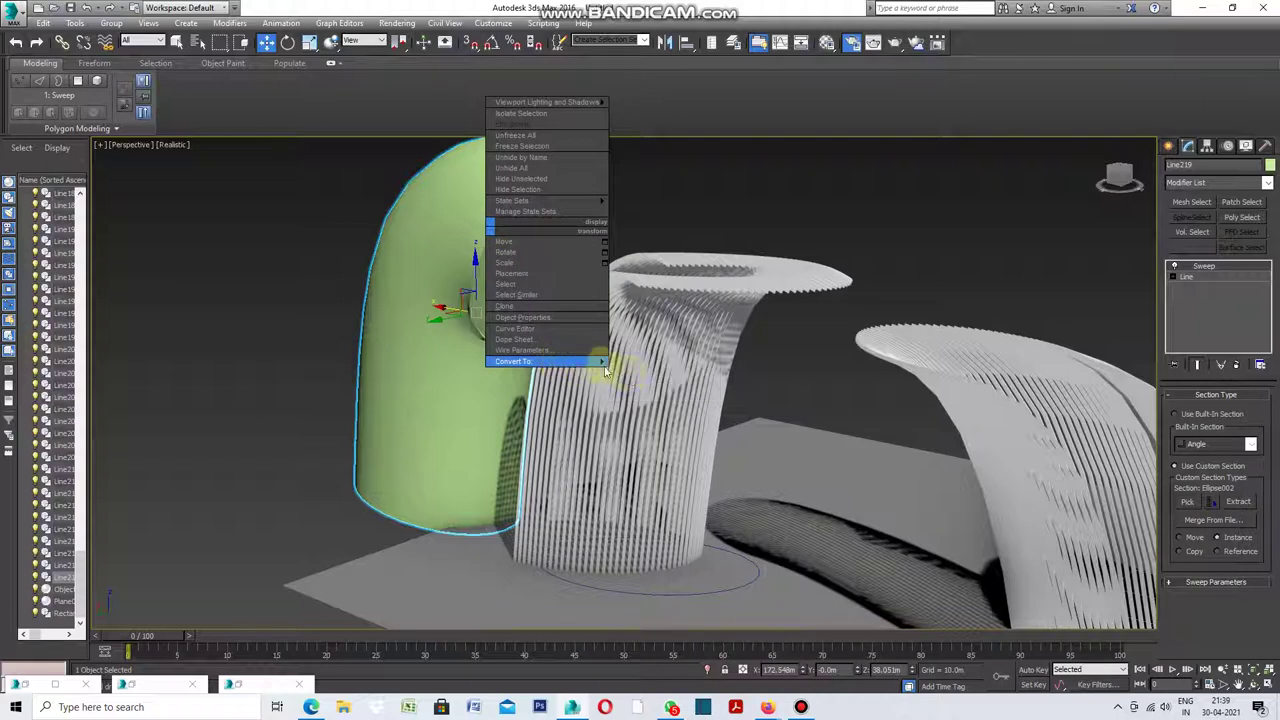
left_click(655, 368)
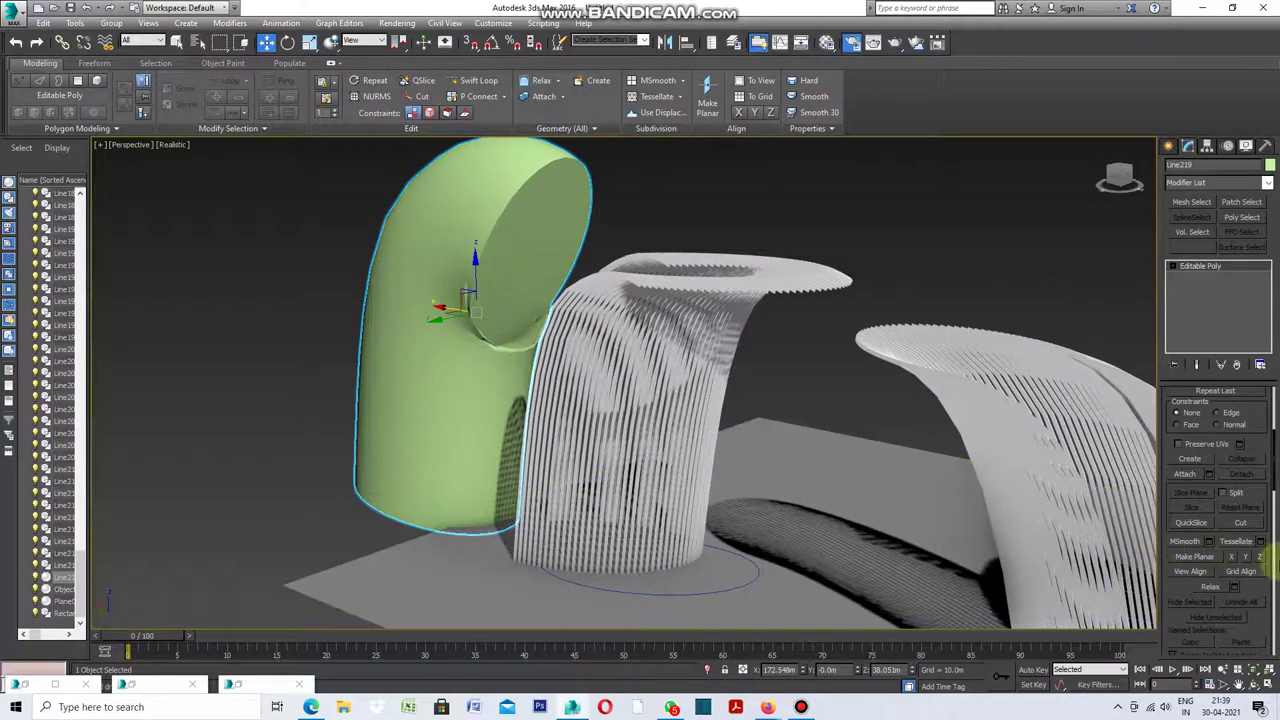
left_click_drag(1275, 458, 1276, 412)
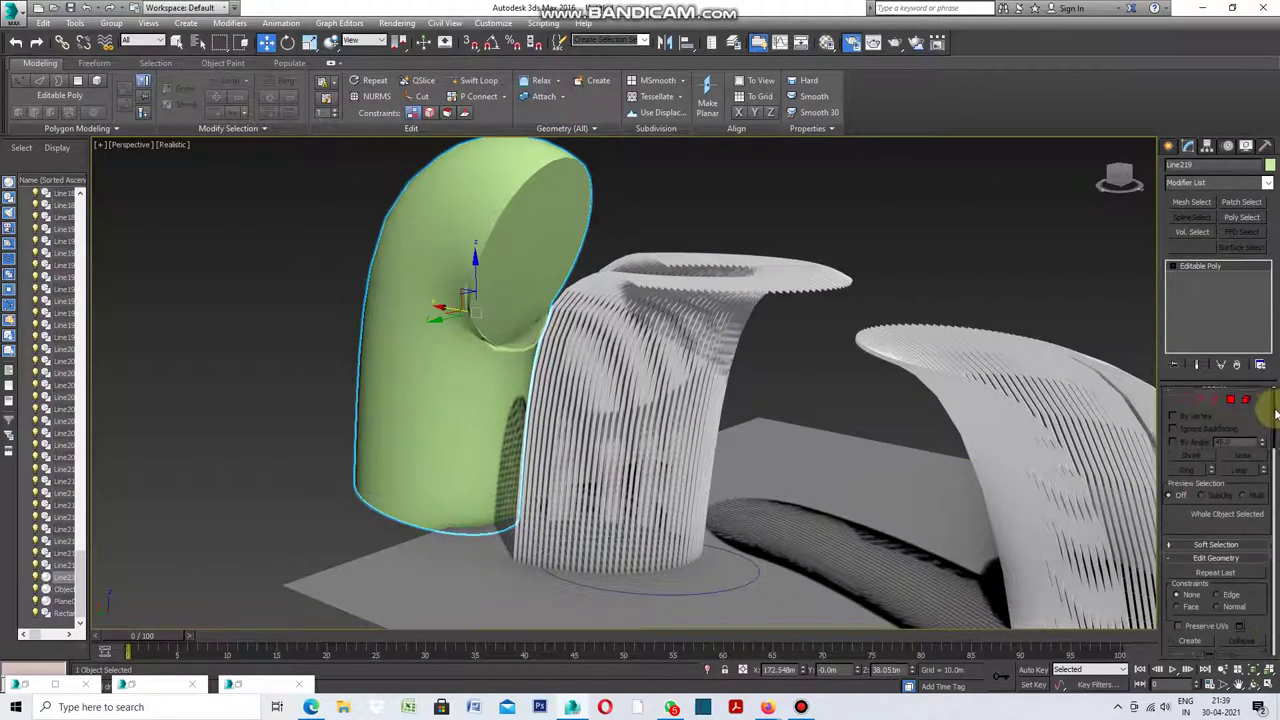
Show Edged Faces, select all Line219 polygons, and inset them By Polygon.
left_click(173, 144)
left_click(226, 203)
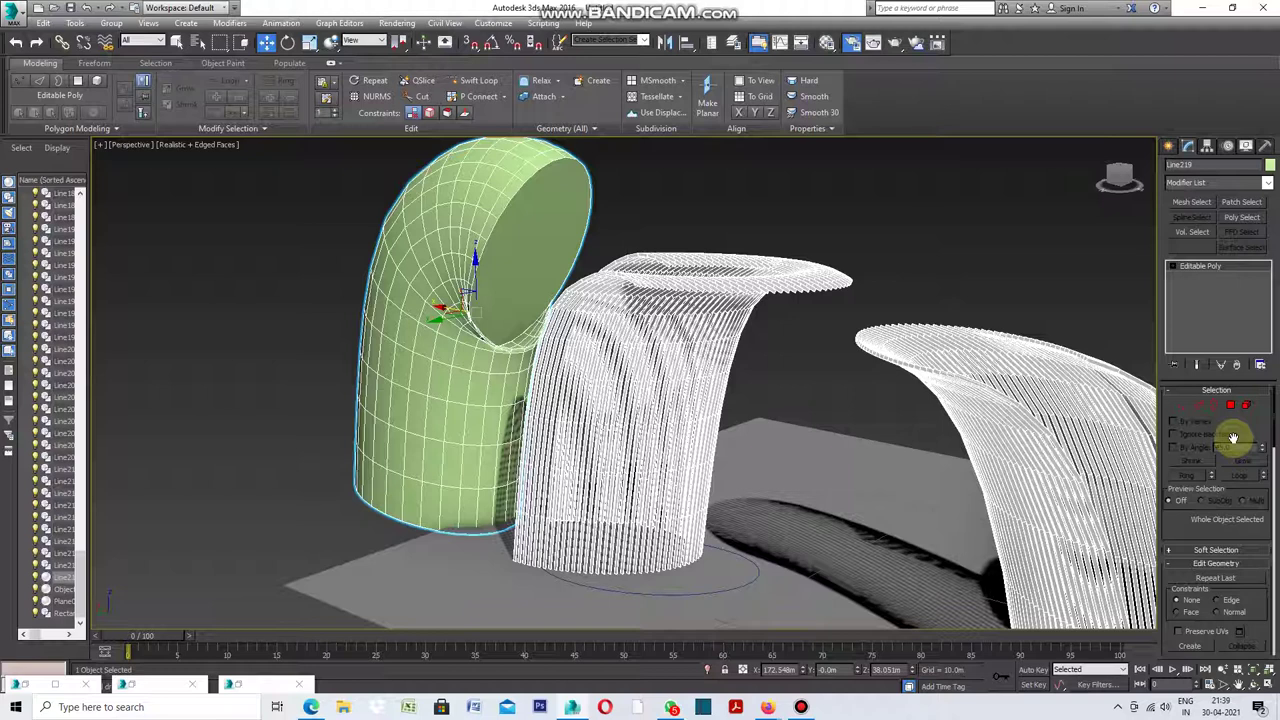
left_click(1230, 406)
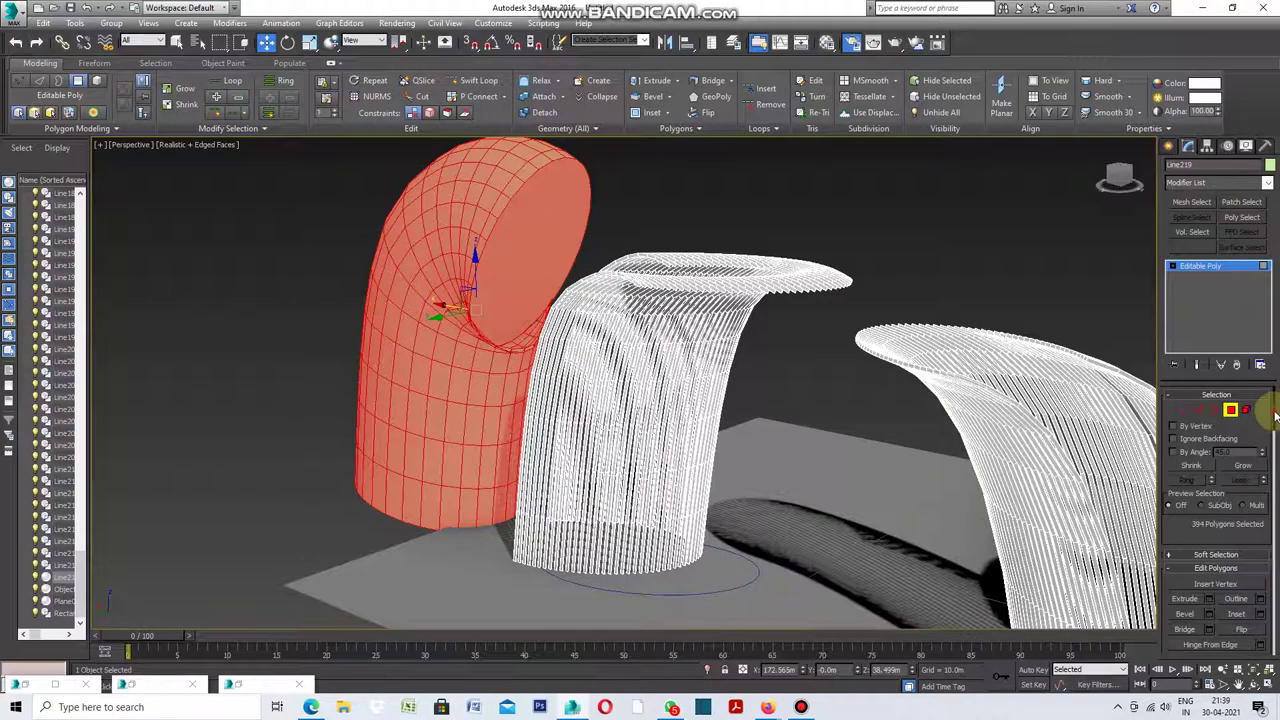
left_click_drag(1274, 413, 1268, 468)
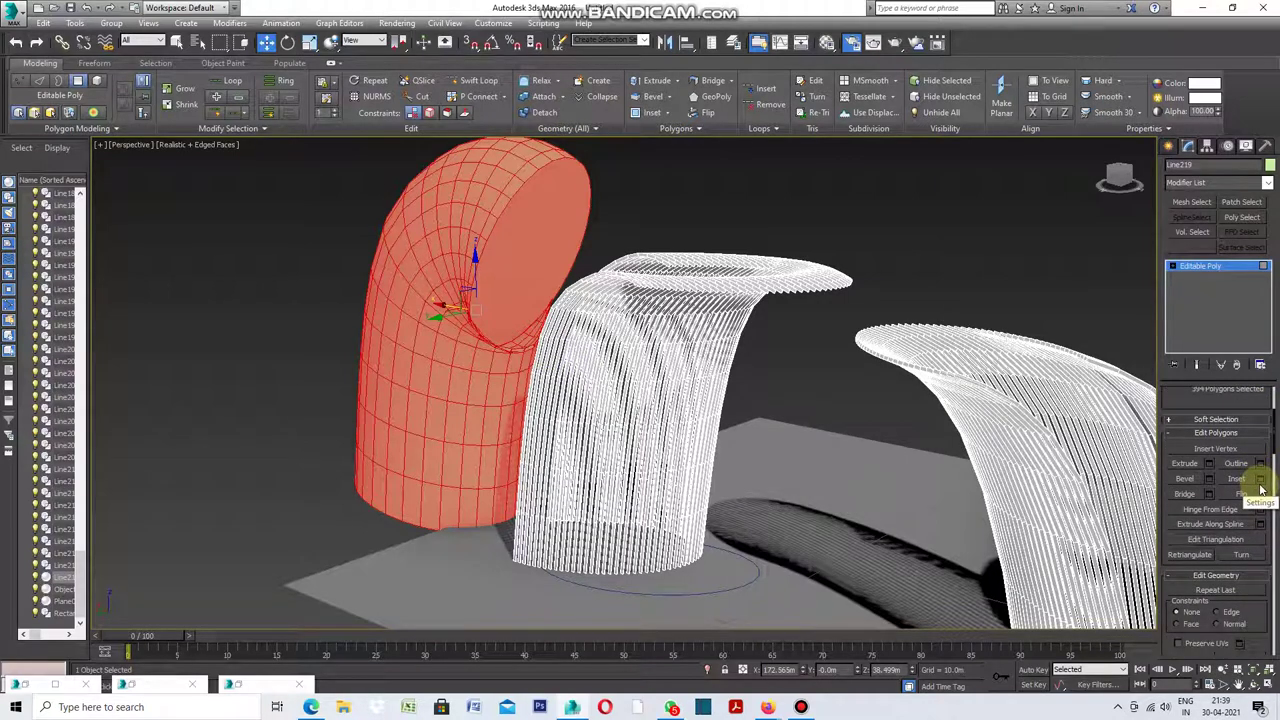
left_click(1260, 481)
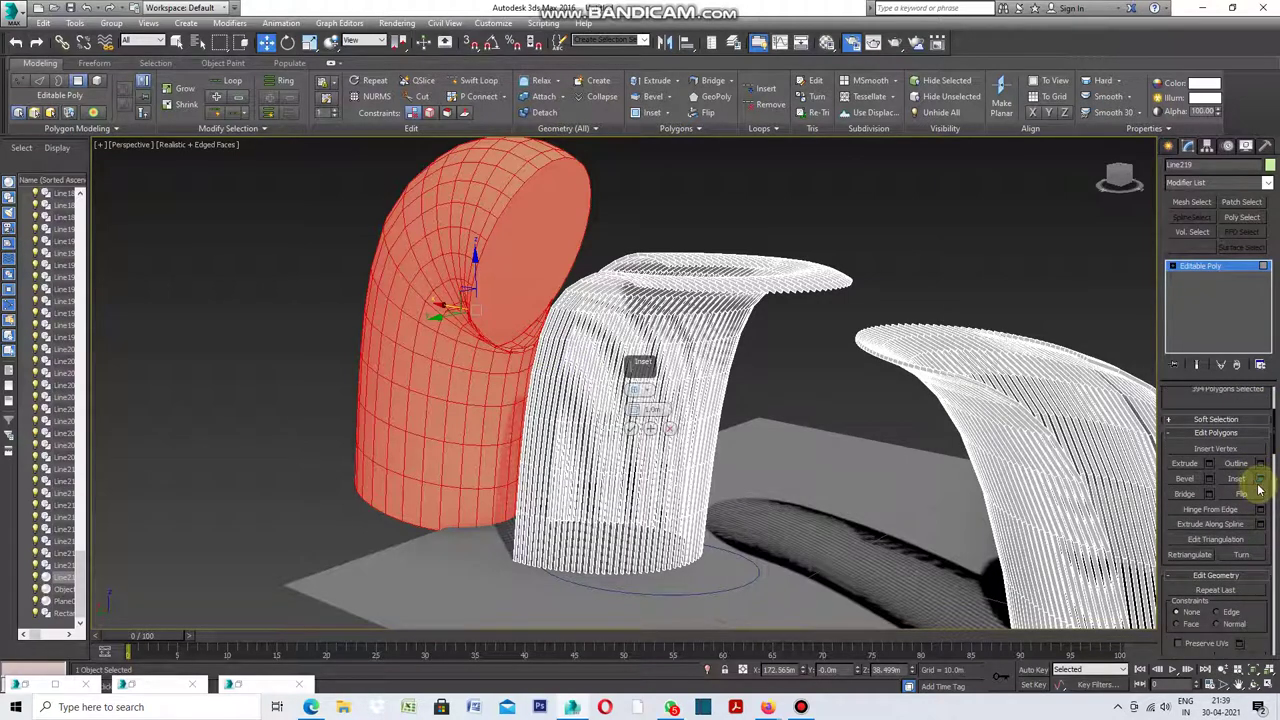
left_click(645, 391)
left_click(697, 419)
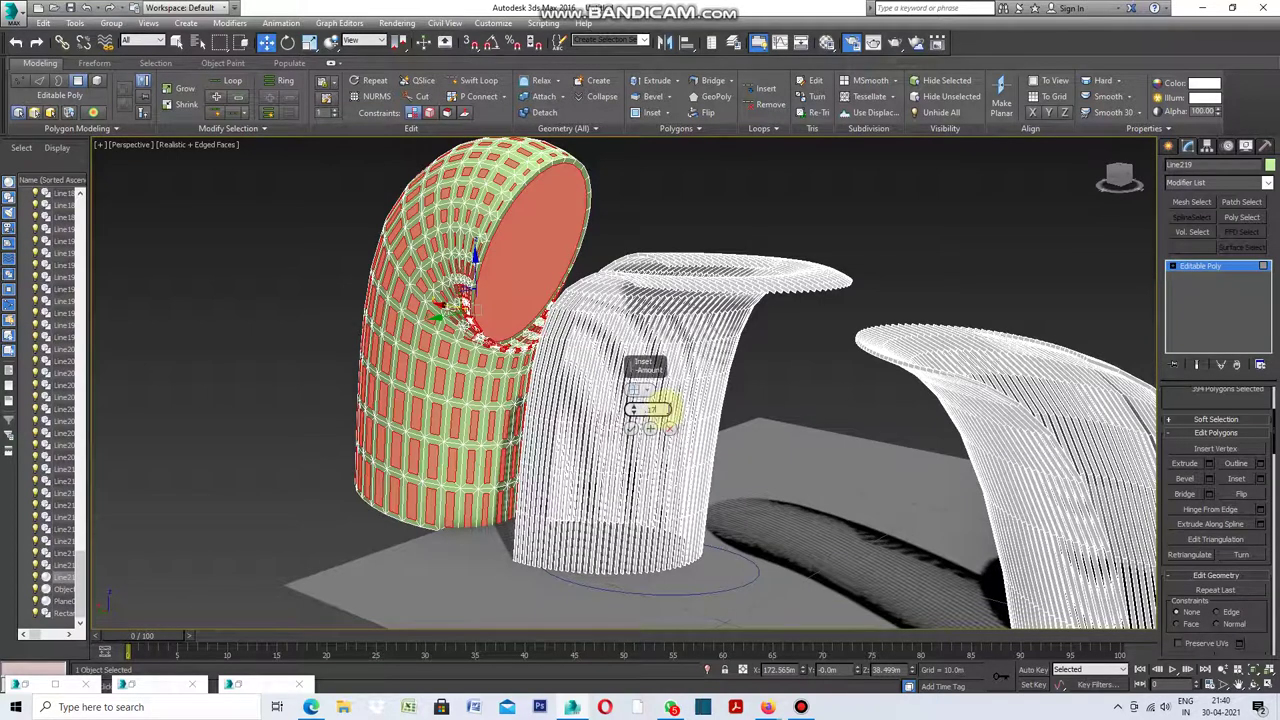
key("Return")
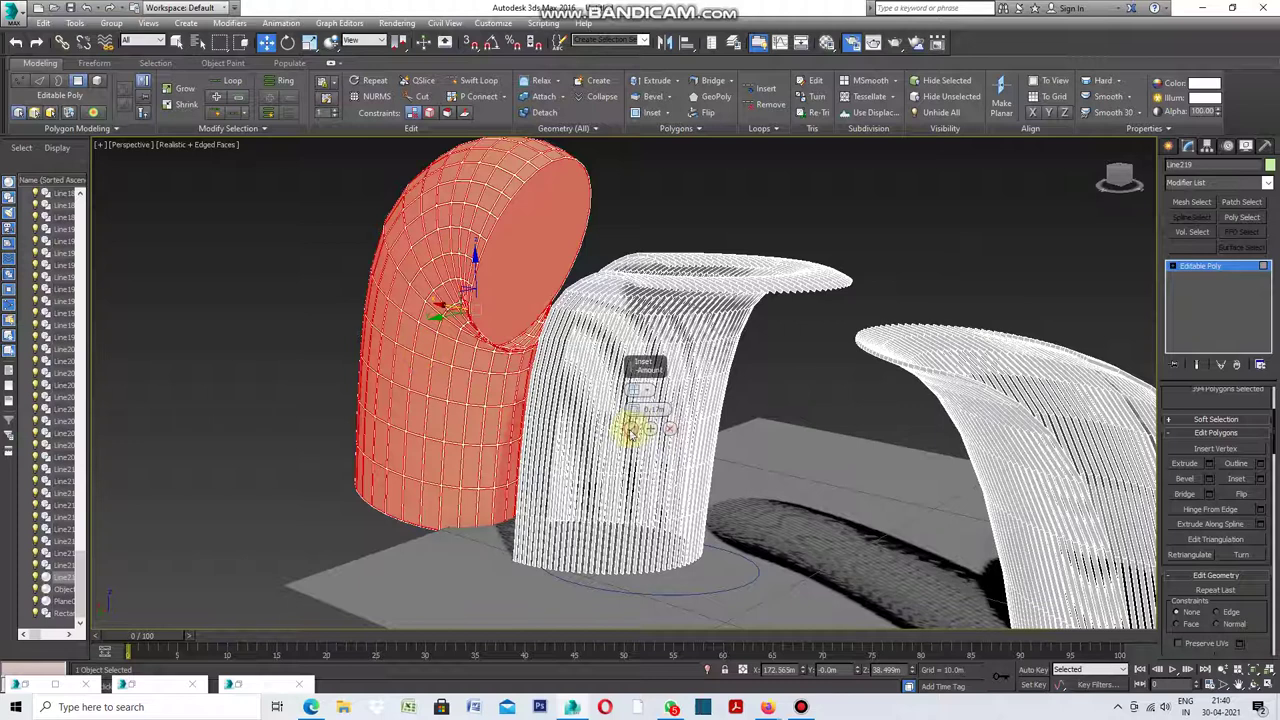
left_click(630, 428)
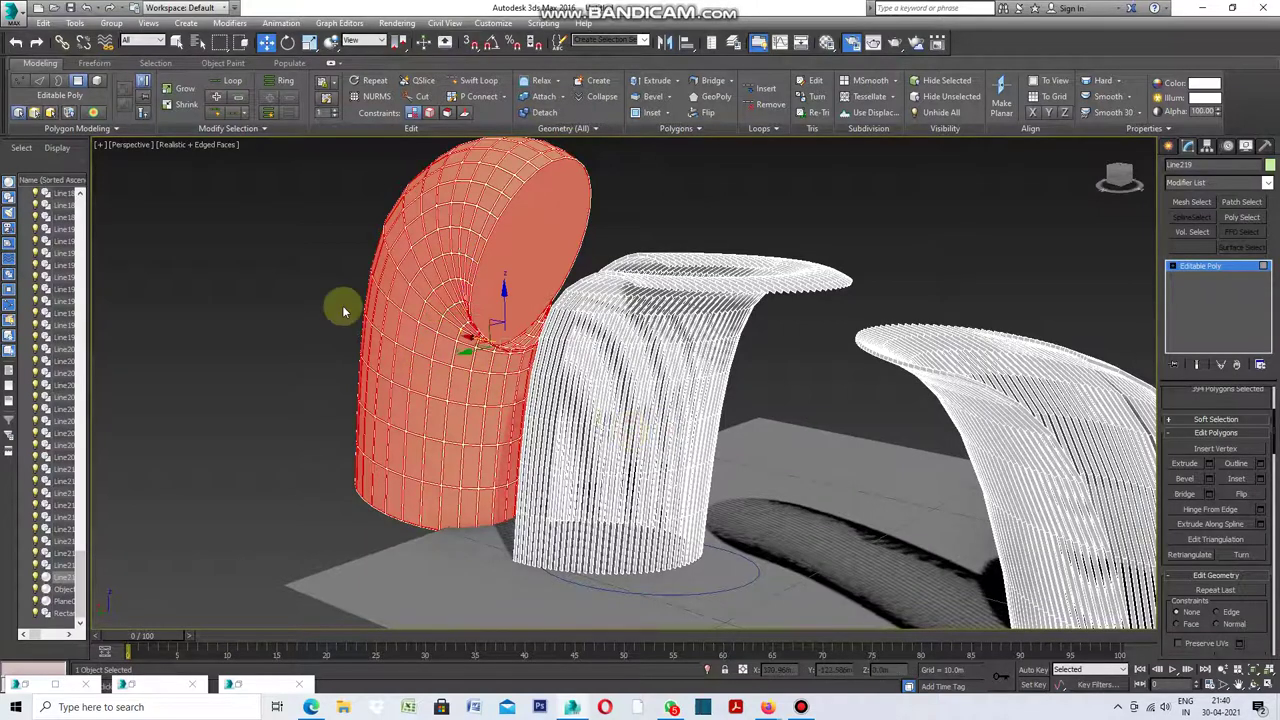
Detach the inset panels from Line219 as a separate object and check its colour.
scroll(344, 305, "up", 3)
scroll(529, 406, "up", 2)
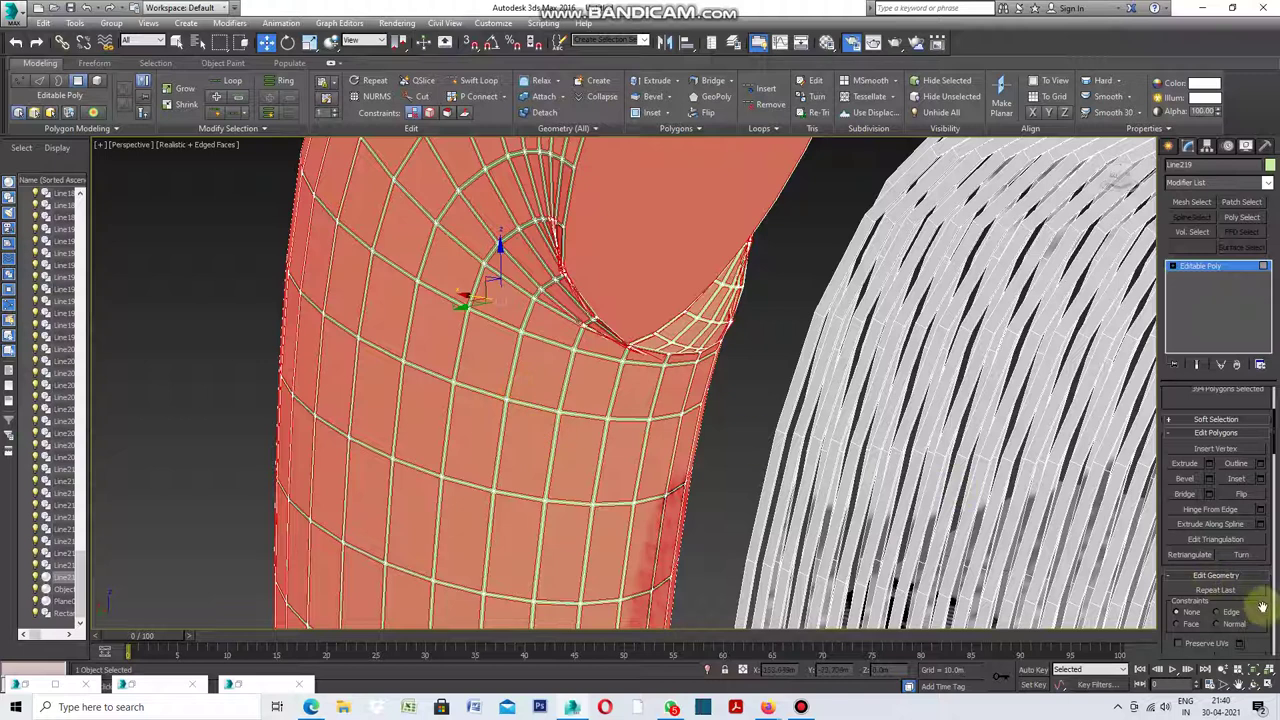
scroll(1275, 445, "down", 3)
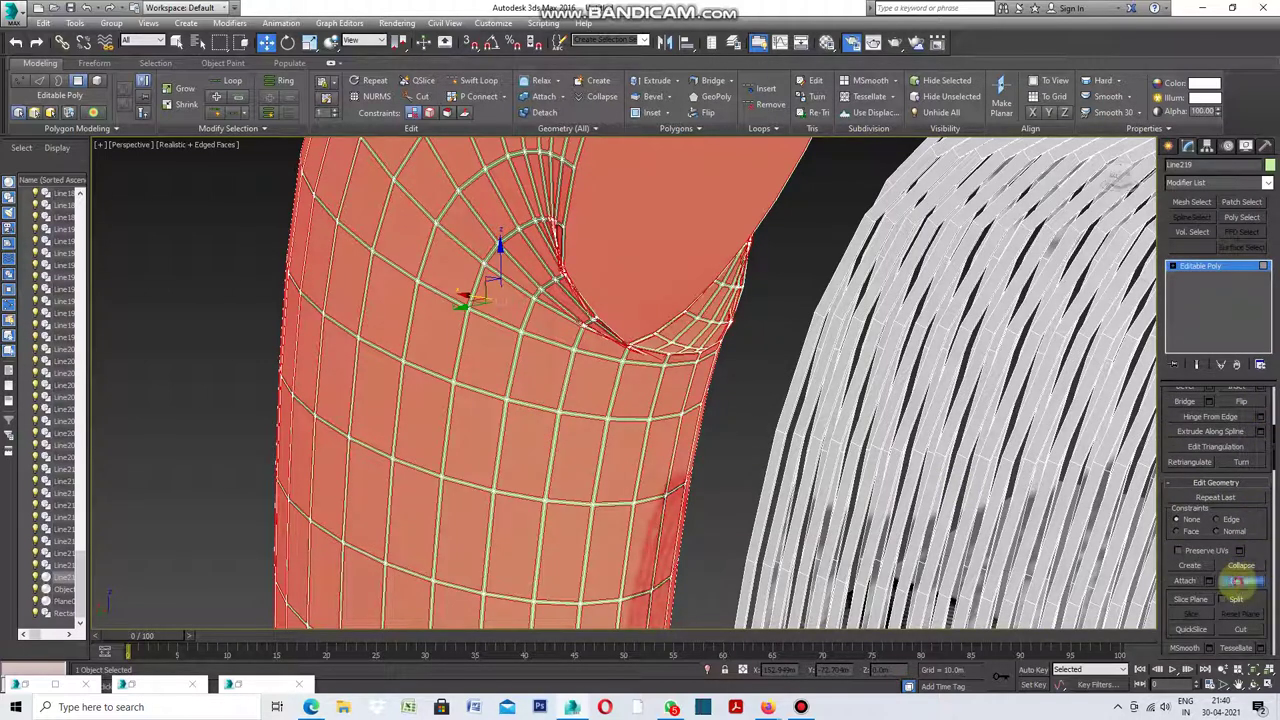
left_click(1238, 580)
left_click(680, 362)
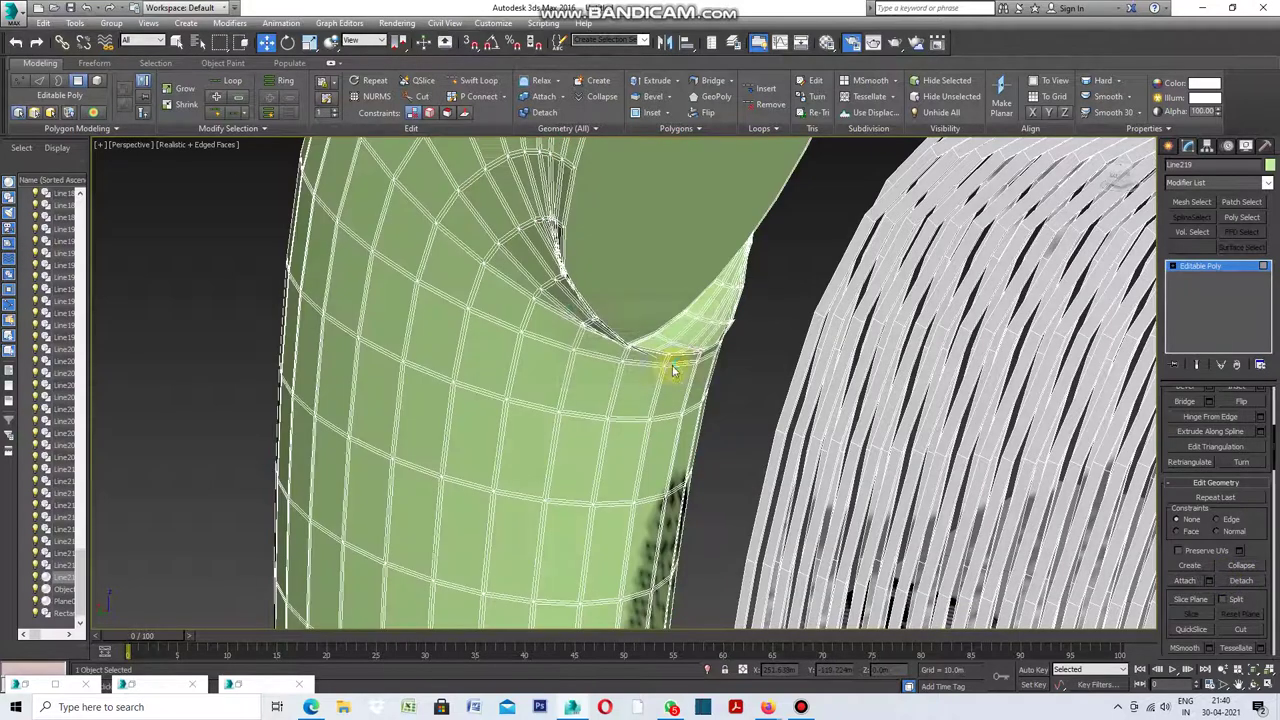
left_click(1269, 166)
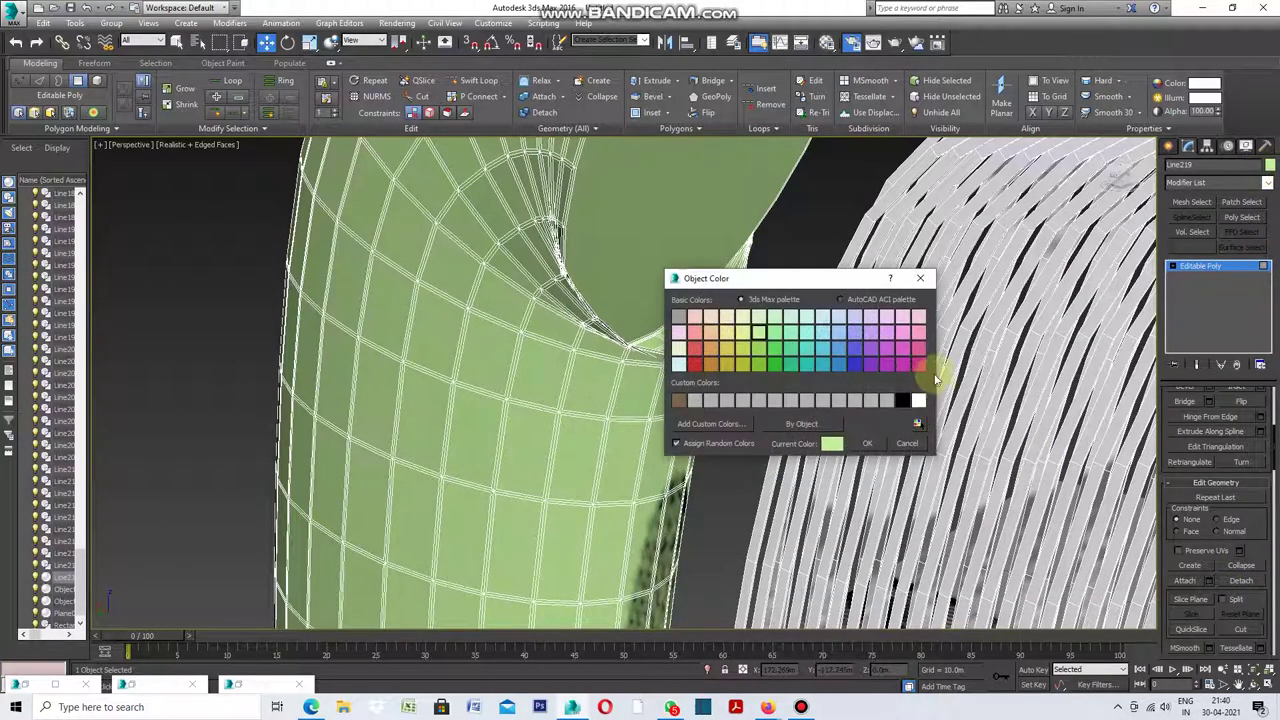
left_click(866, 442)
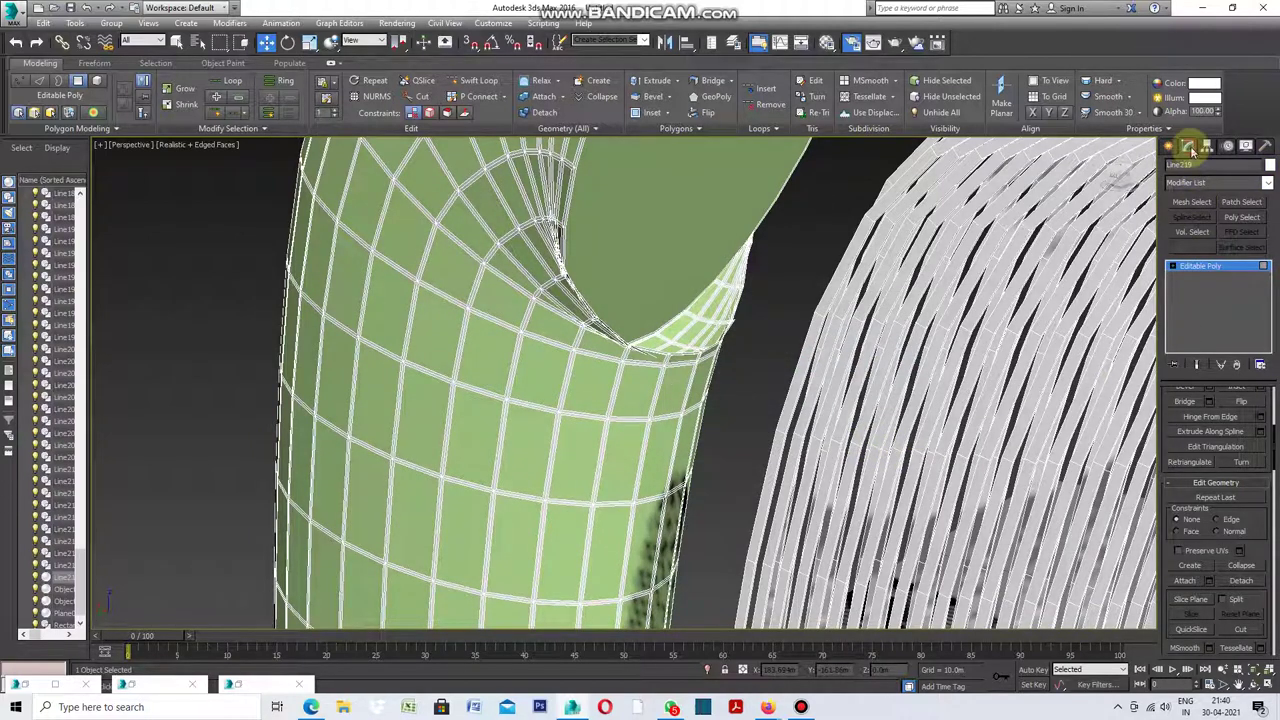
Add a Shell modifier to the lattice frame with a 1.0m Outer Amount.
left_click(1267, 183)
left_click_drag(1268, 222, 1272, 400)
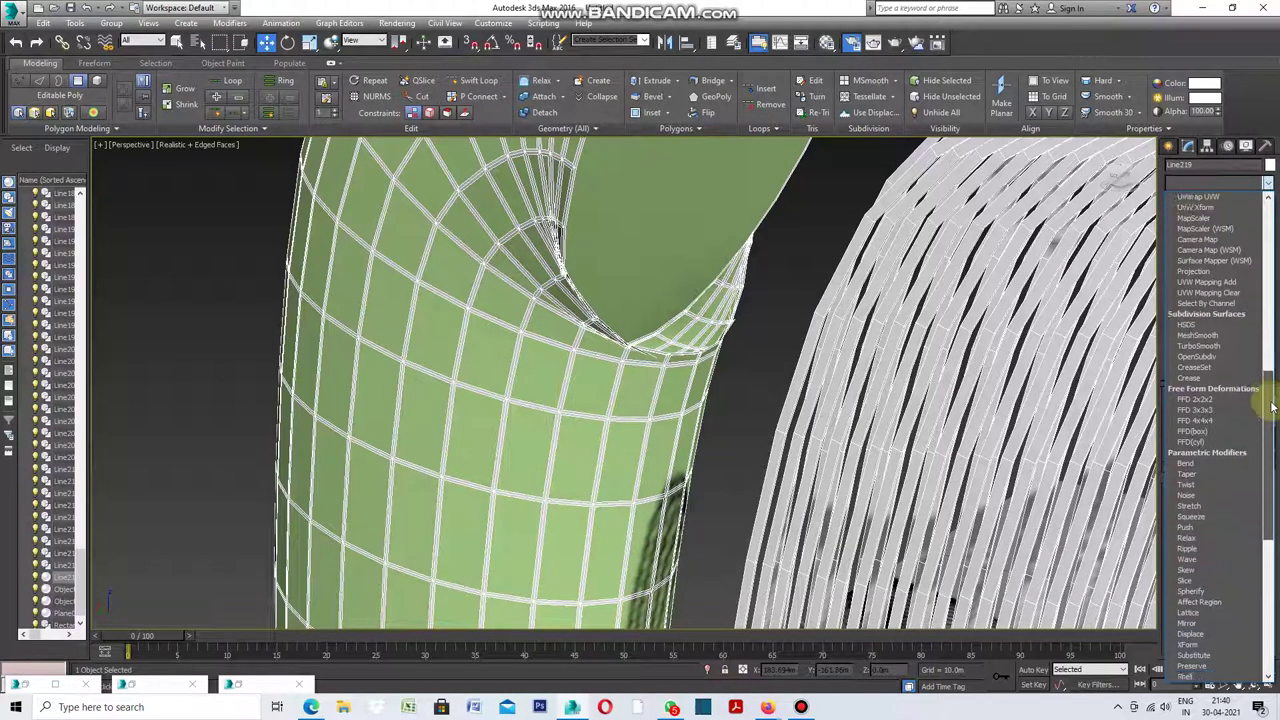
left_click_drag(1272, 400, 1272, 520)
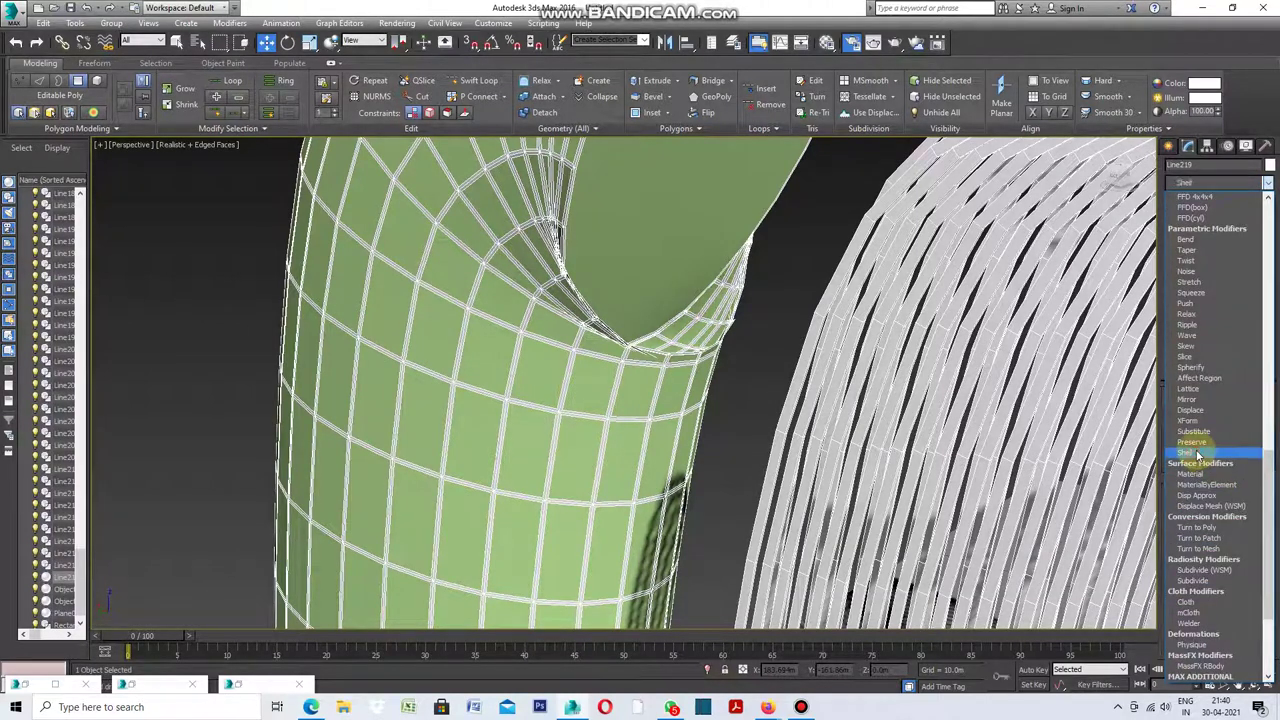
left_click(1198, 453)
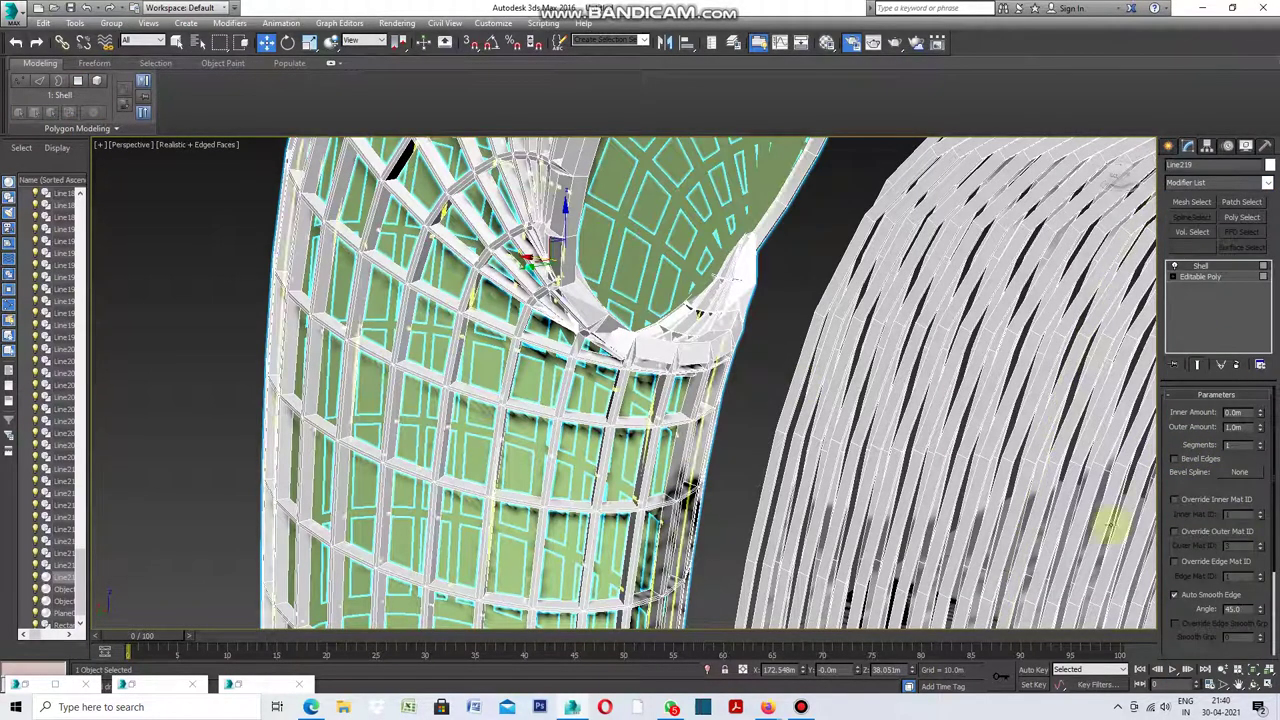
double_click(1232, 428)
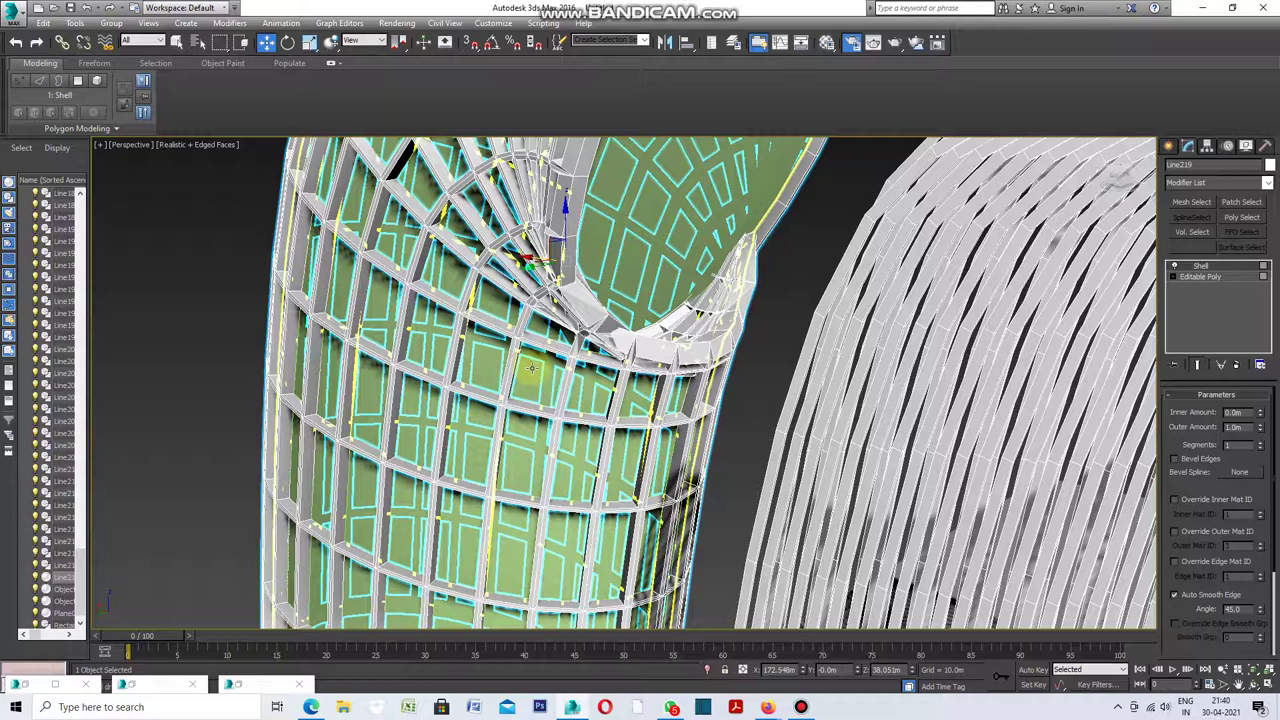
scroll(525, 350, "down", 5)
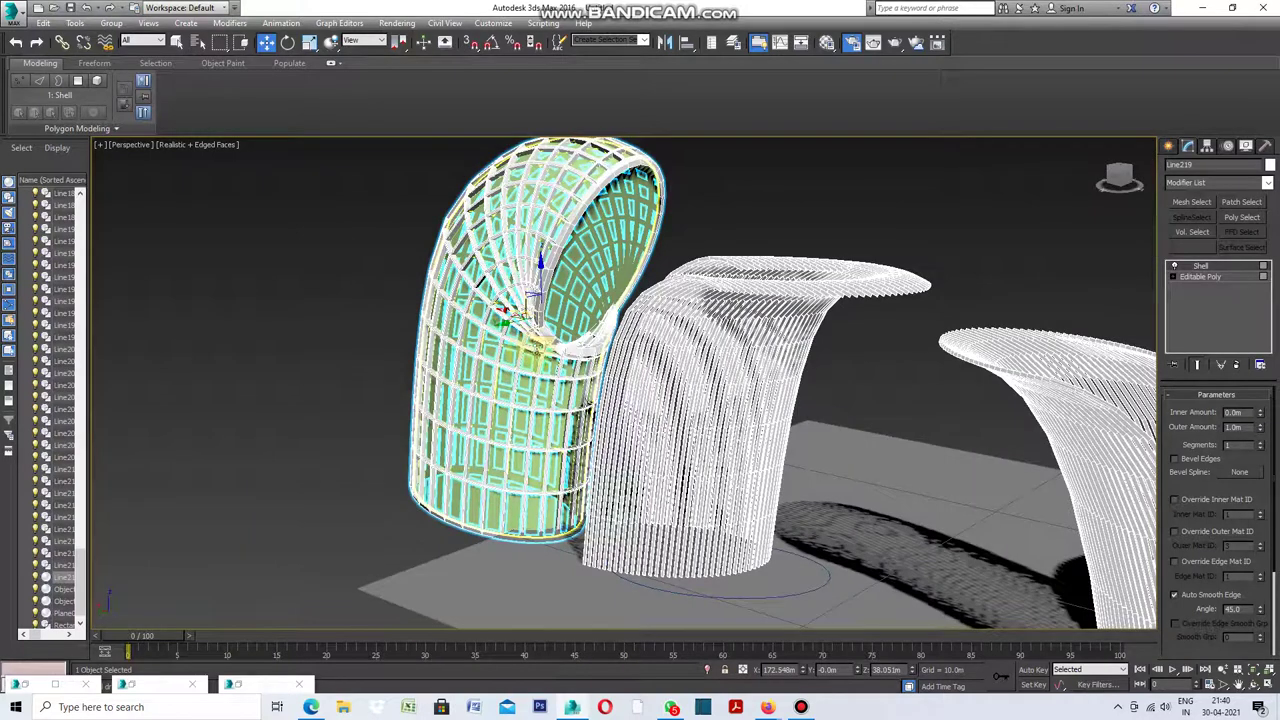
scroll(518, 334, "up", 3)
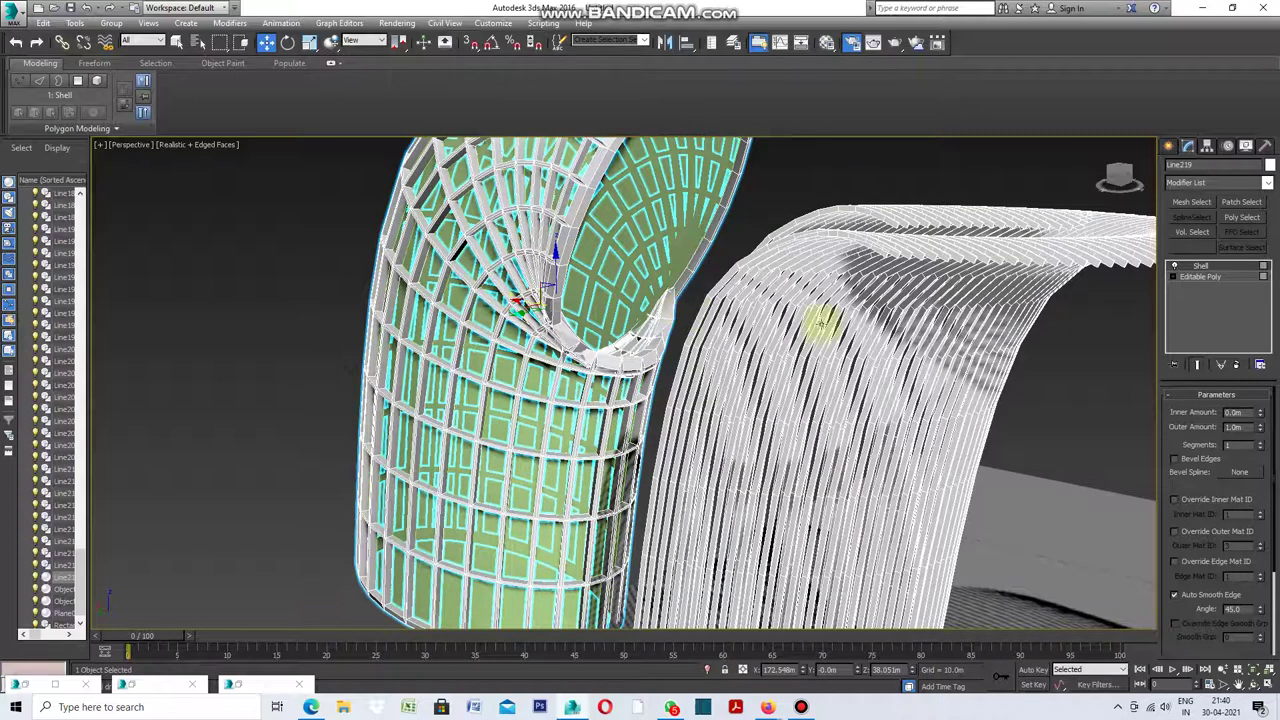
left_click(1267, 185)
left_click_drag(1268, 240, 1272, 400)
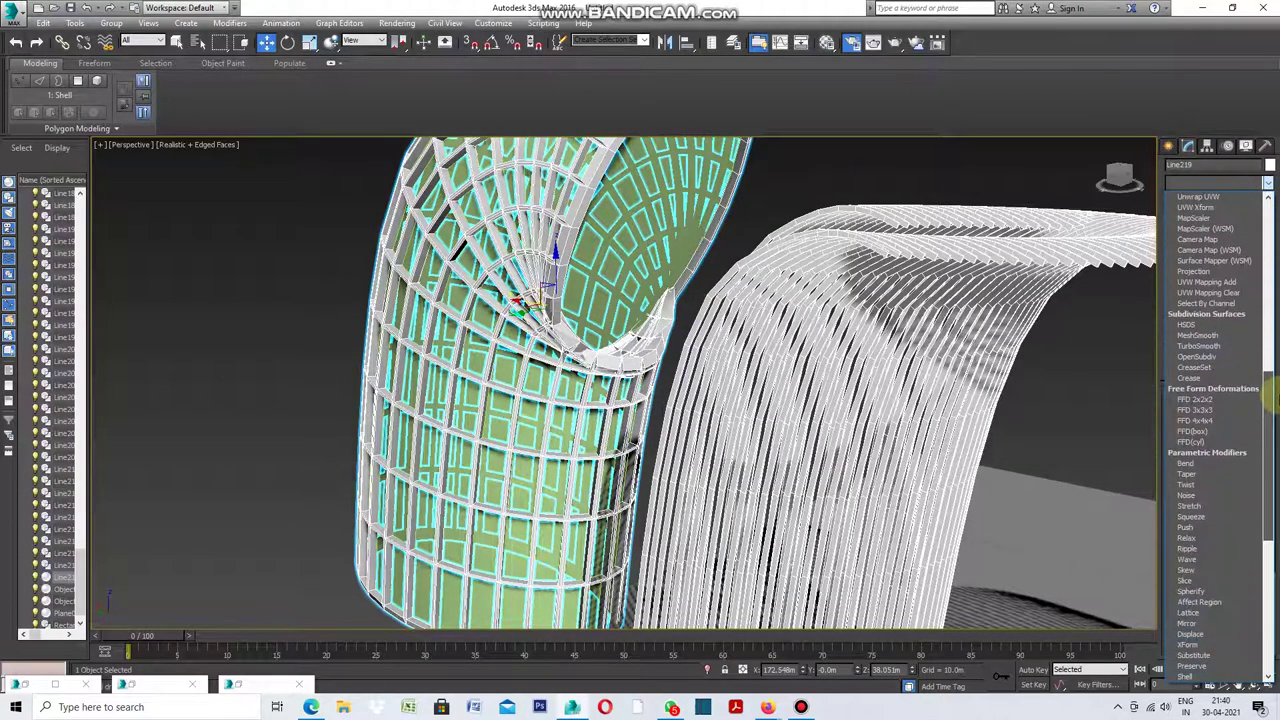
Apply TurboSmooth to the elbow tube's lattice to round its openings into smooth ovals.
left_click(1212, 347)
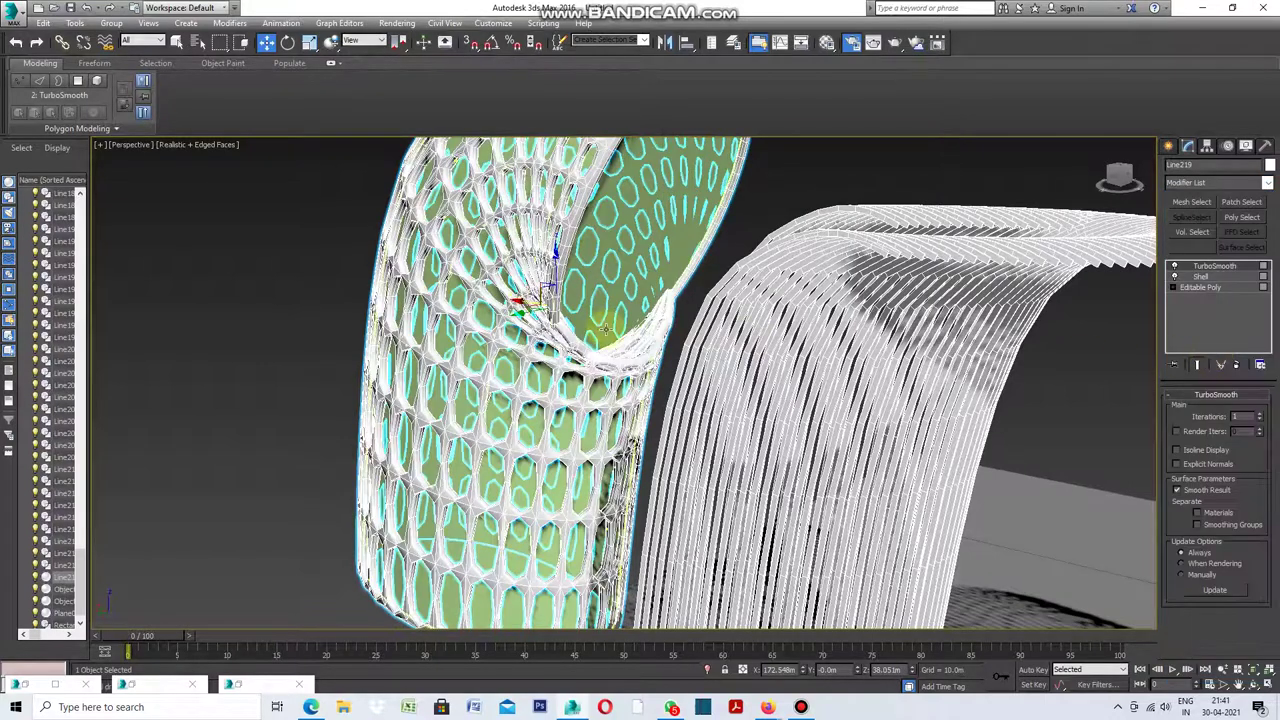
left_click(336, 267)
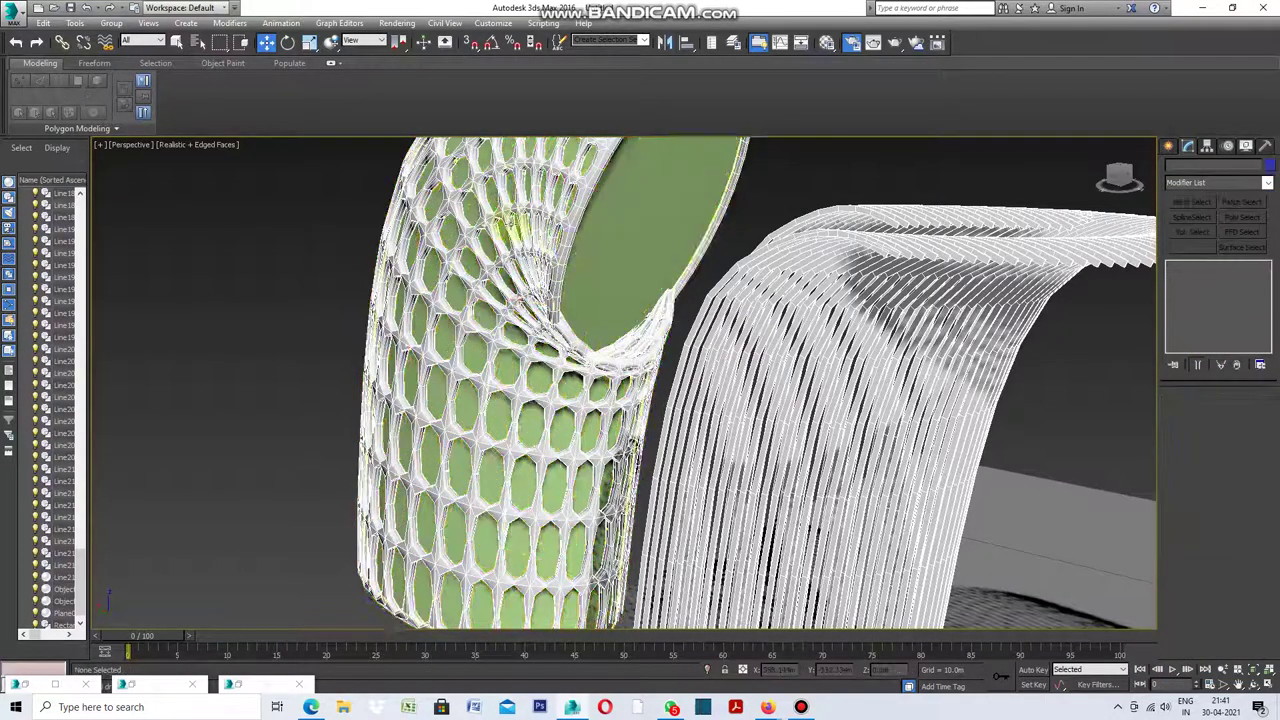
scroll(503, 367, "down", 5)
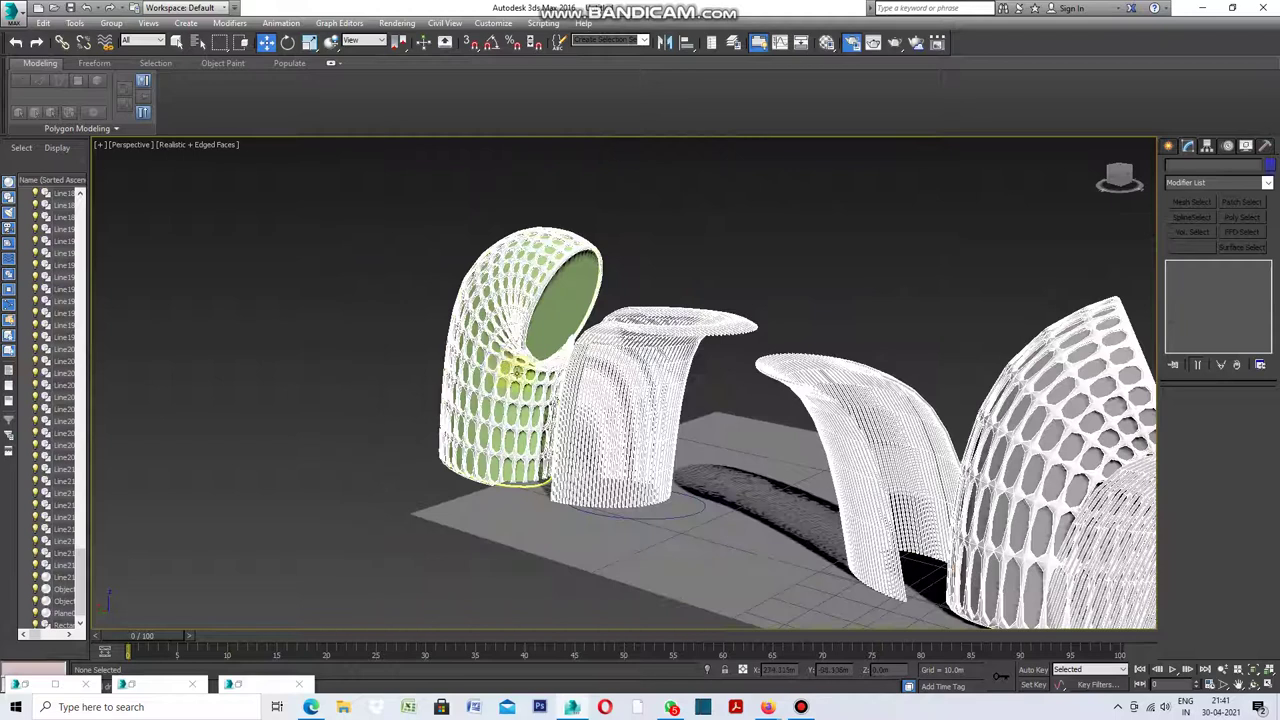
scroll(505, 370, "up", 3)
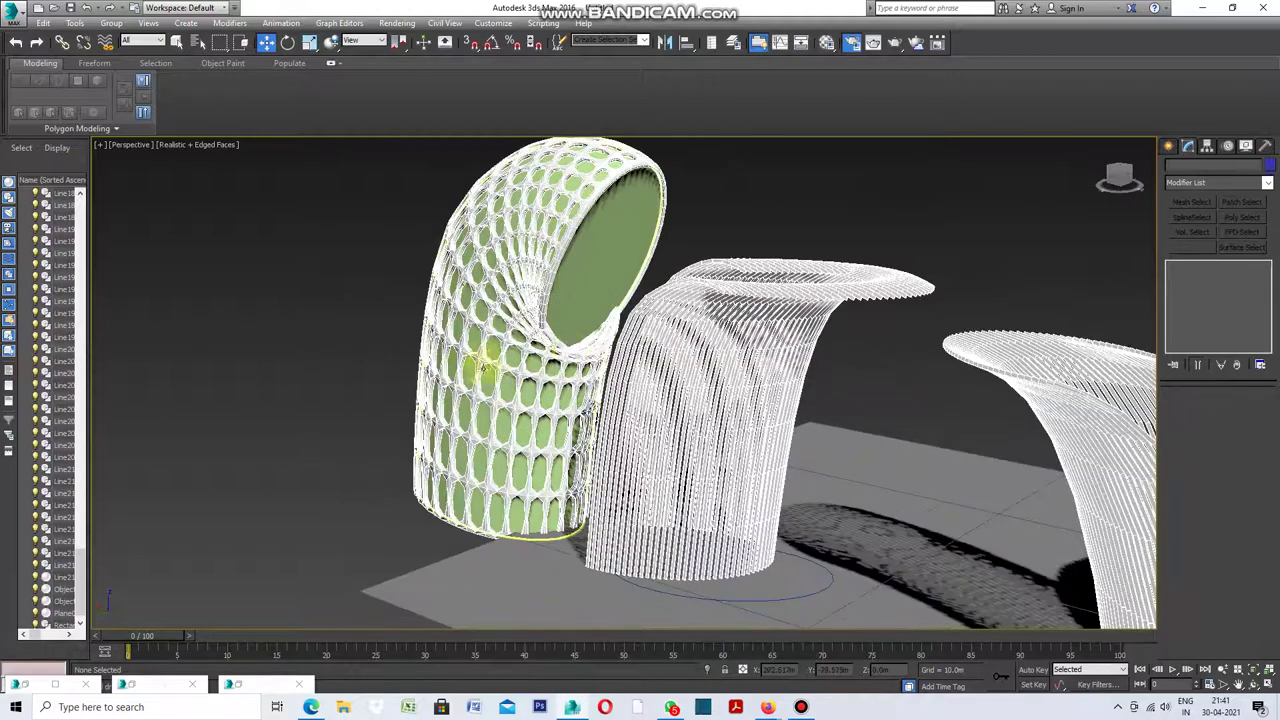
Turn off Edged Faces in the viewport shading menu to hide the mesh wireframe.
left_click(211, 144)
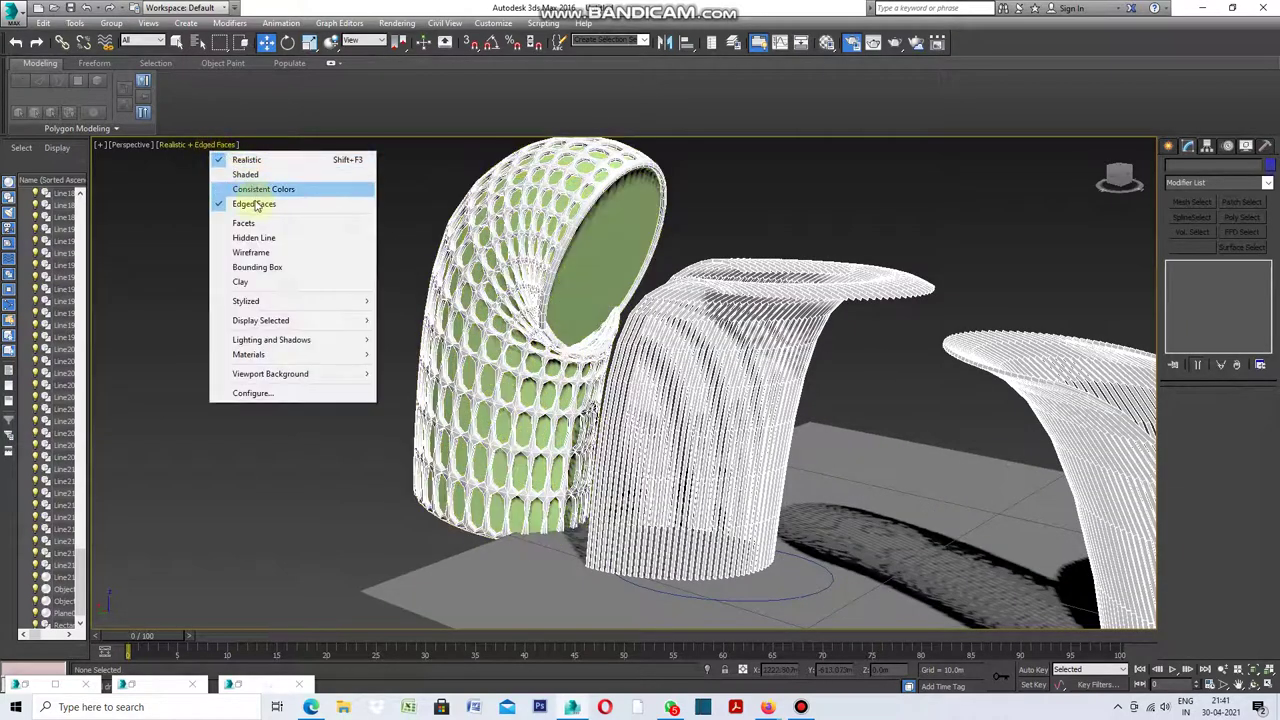
left_click(255, 205)
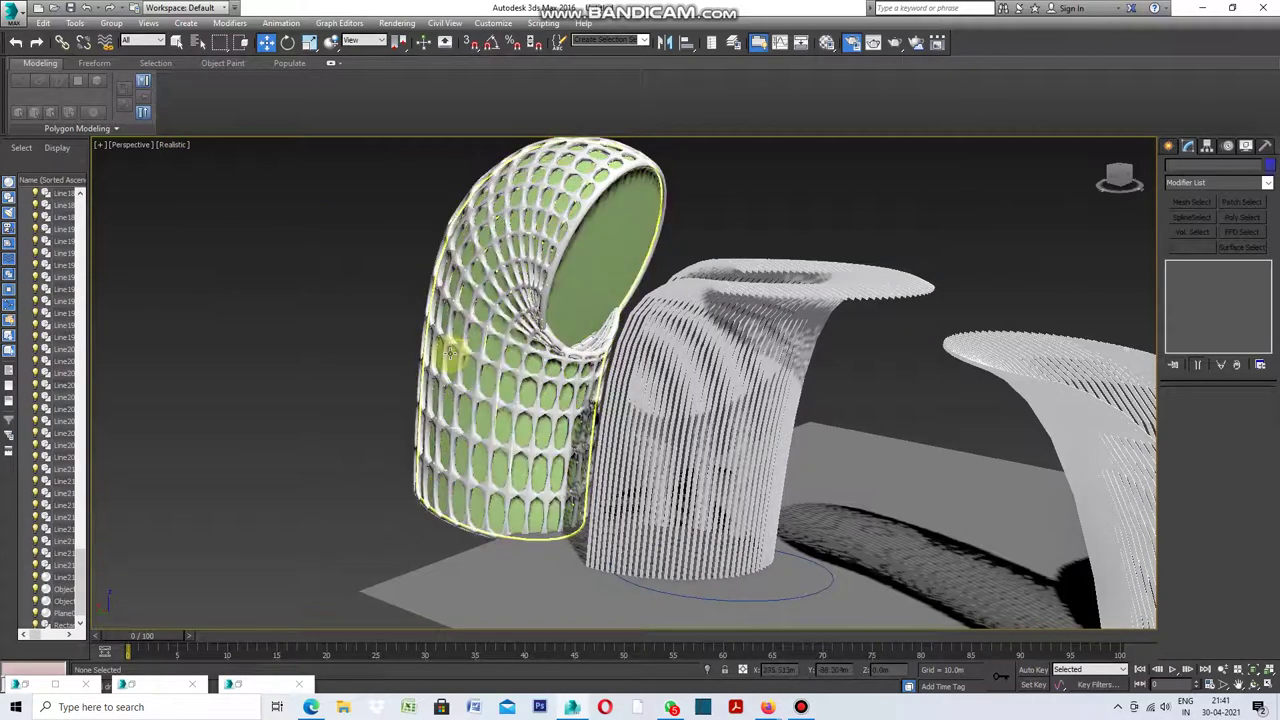
scroll(450, 352, "down", 2)
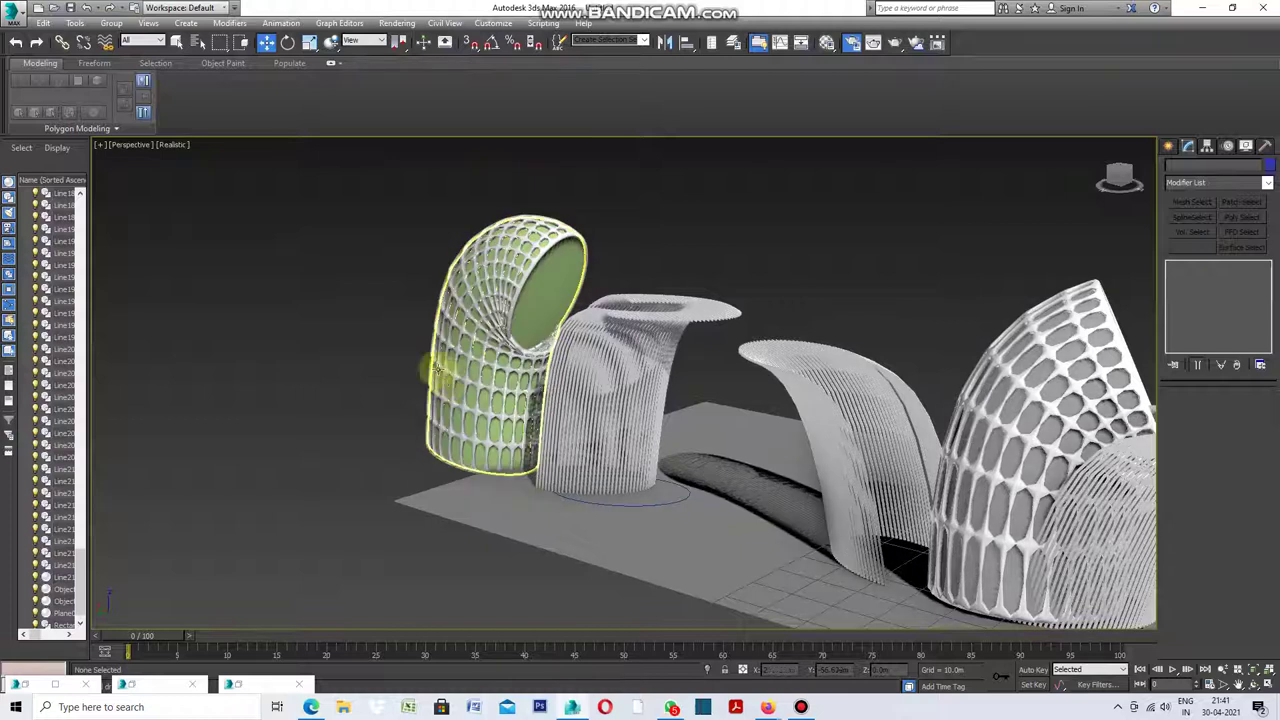
In the Front view, slide the perforated lattice shell group left along X against the middle petal.
left_click(99, 146)
left_click(132, 161)
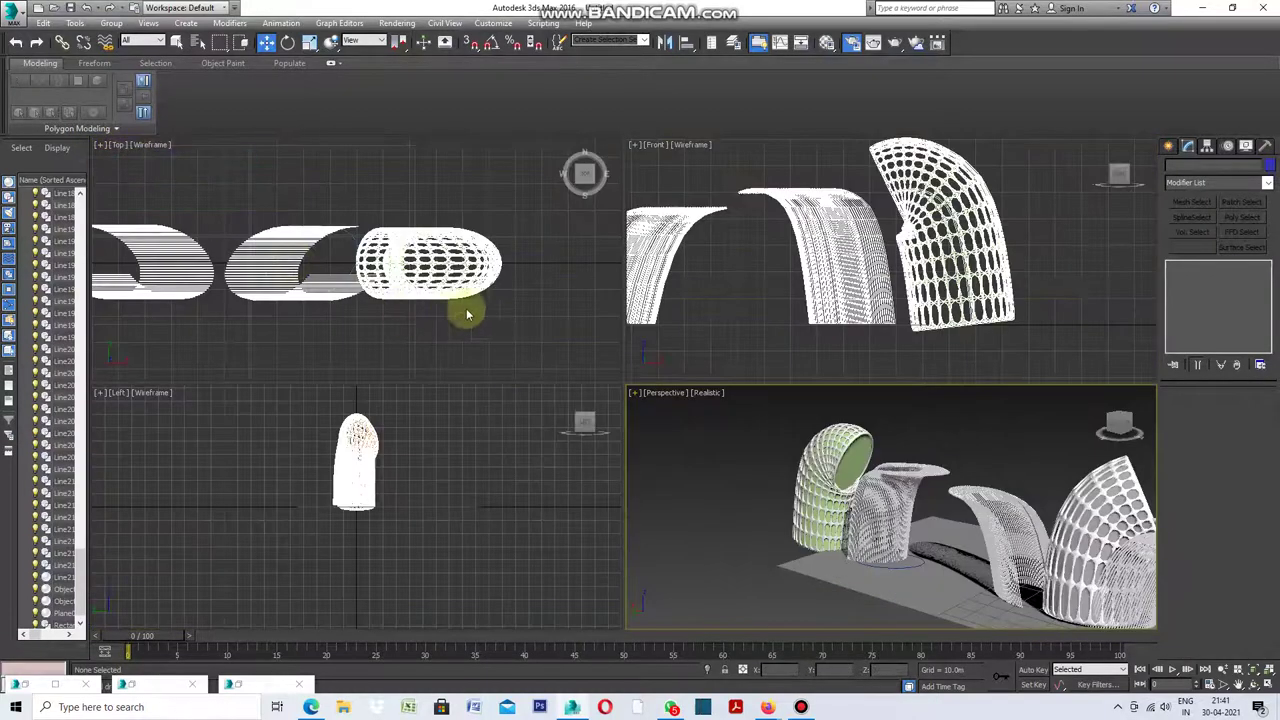
left_click_drag(1021, 243, 906, 290)
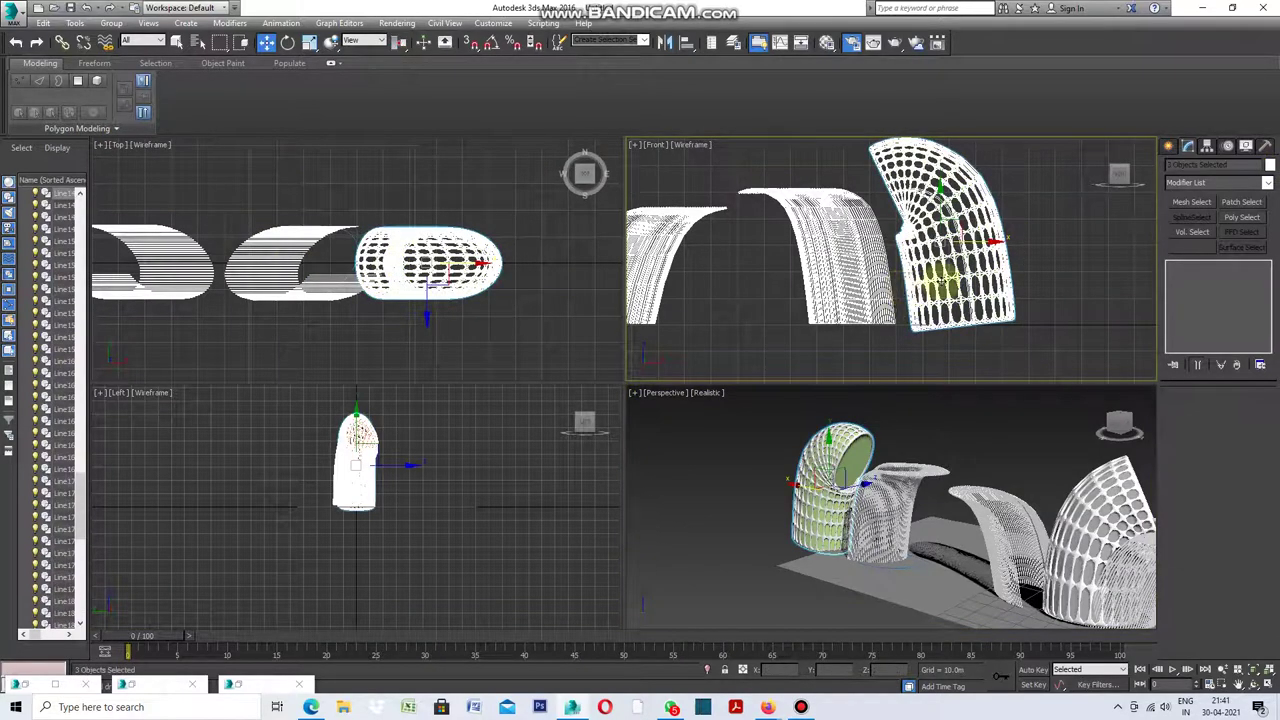
mouse_move(985, 240)
left_mouse_down()
mouse_move(905, 243)
mouse_move(895, 252)
mouse_move(906, 257)
left_mouse_up()
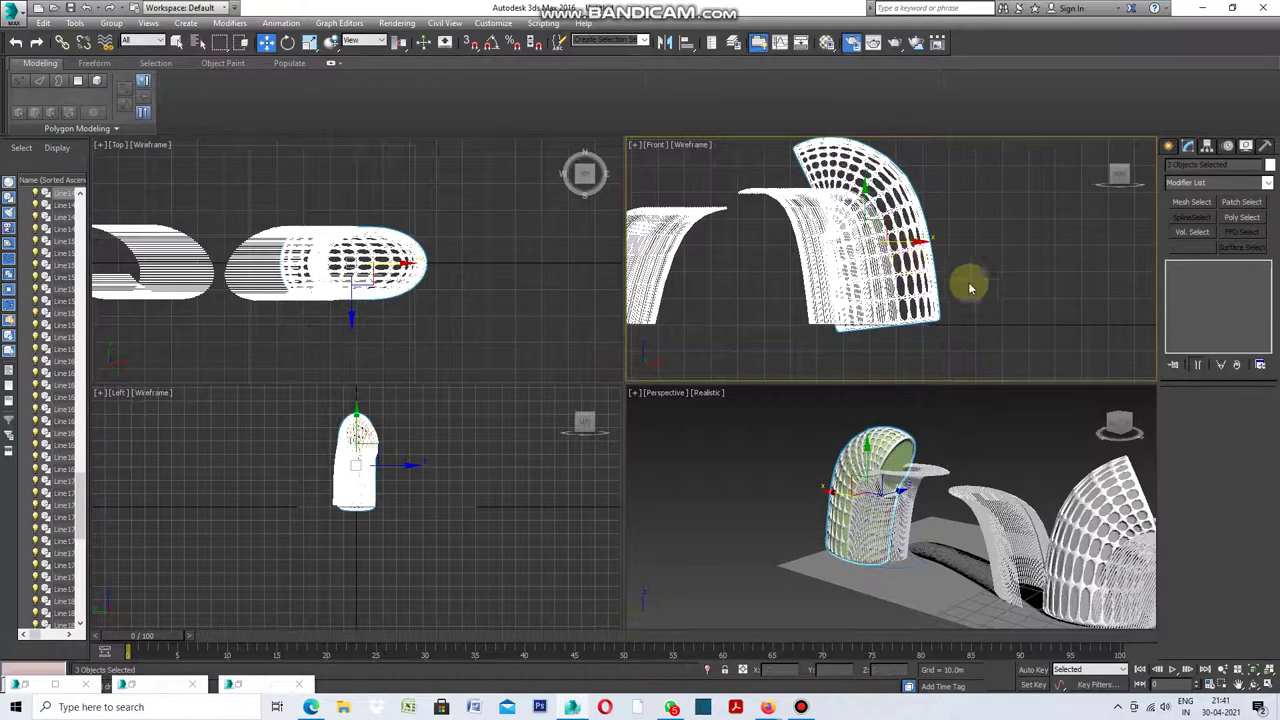
left_click(1051, 300)
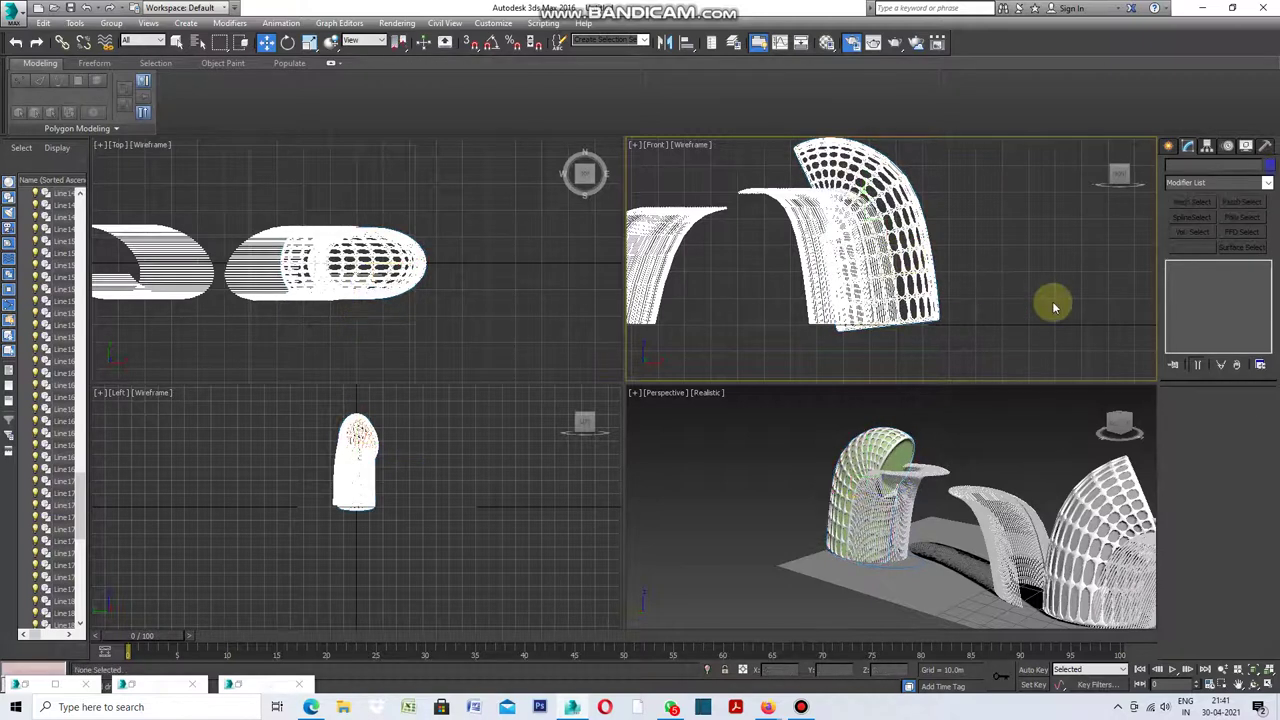
Maximize the Perspective view to check the shell placement, then restore the four-view layout.
left_click(636, 394)
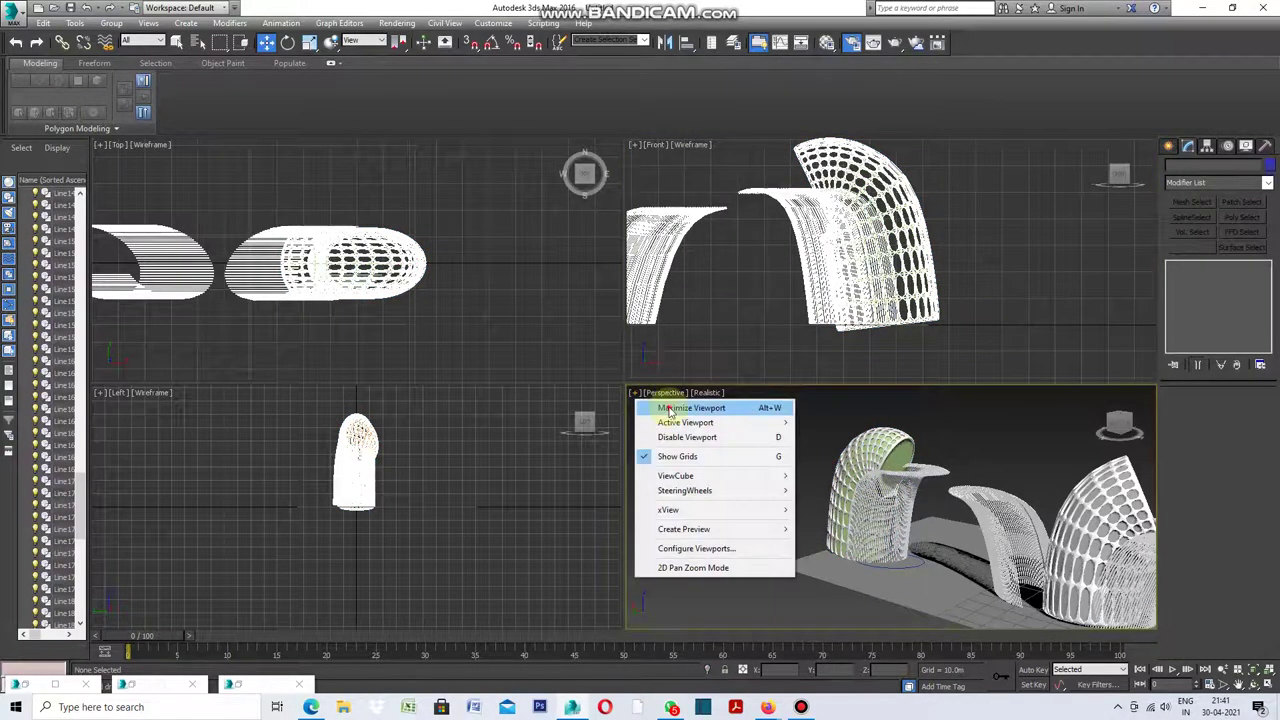
left_click(690, 408)
scroll(710, 445, "up", 2)
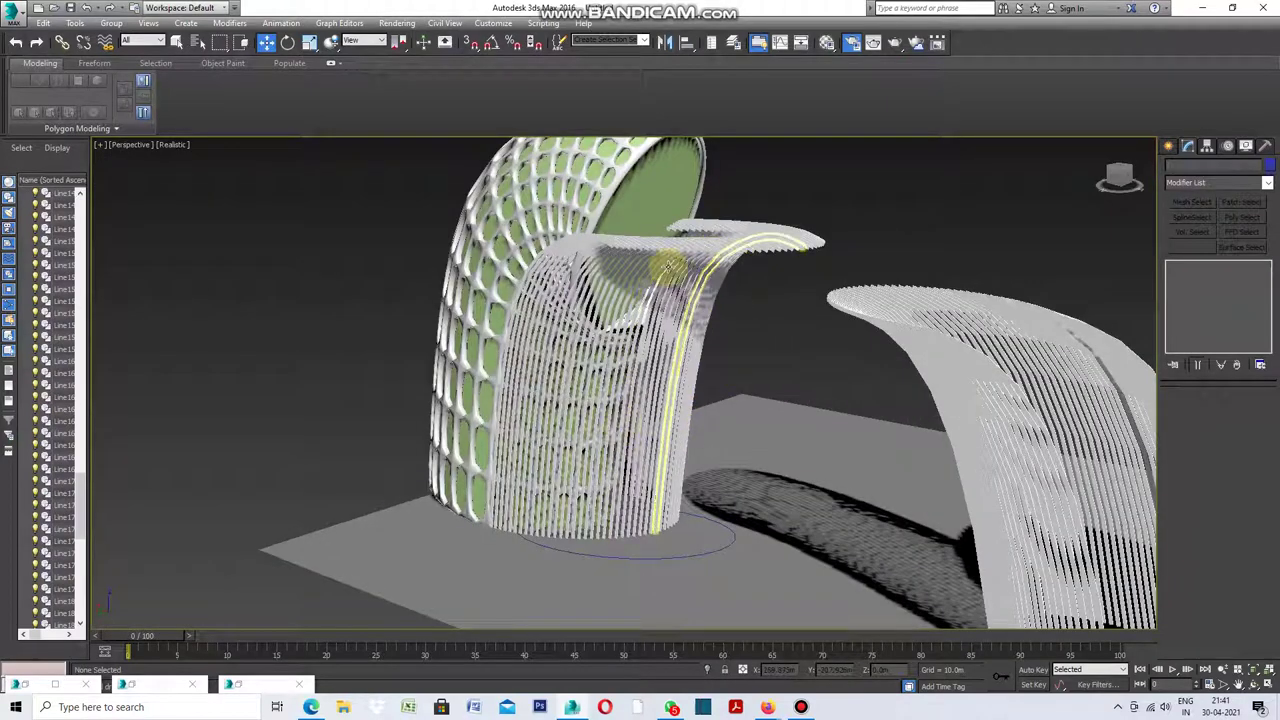
scroll(748, 482, "down", 3)
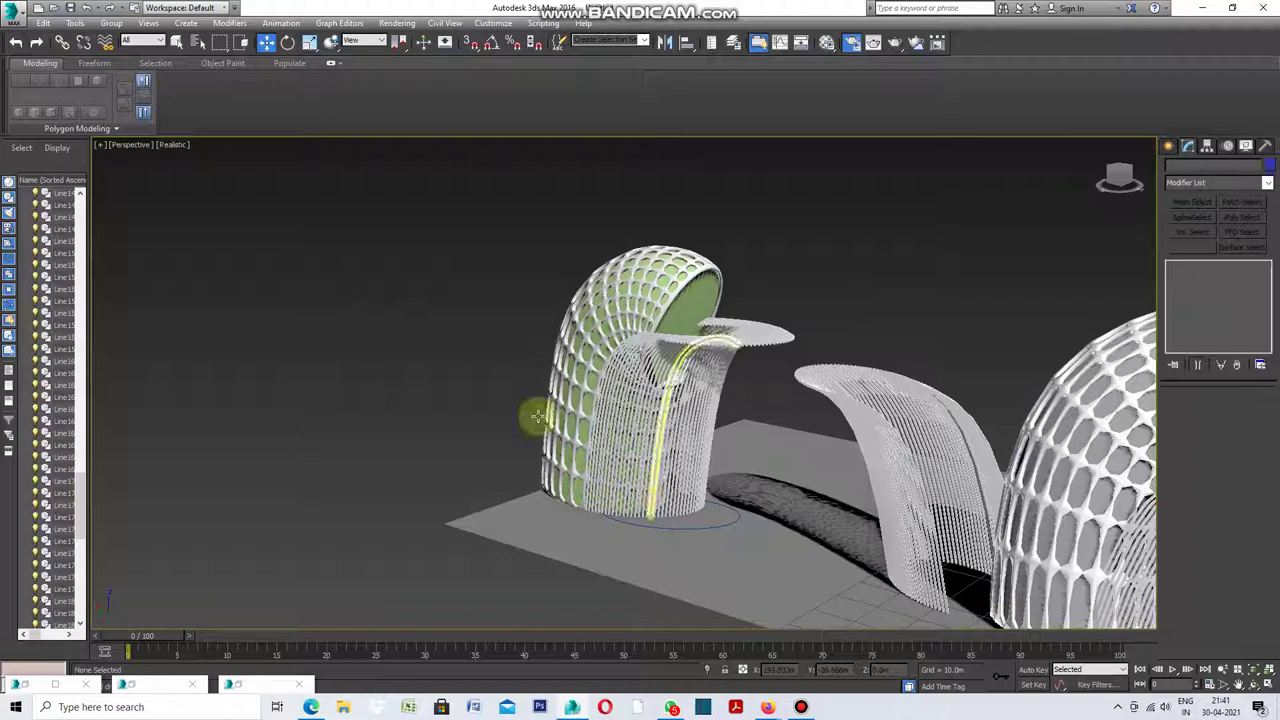
left_click(99, 145)
left_click(114, 159)
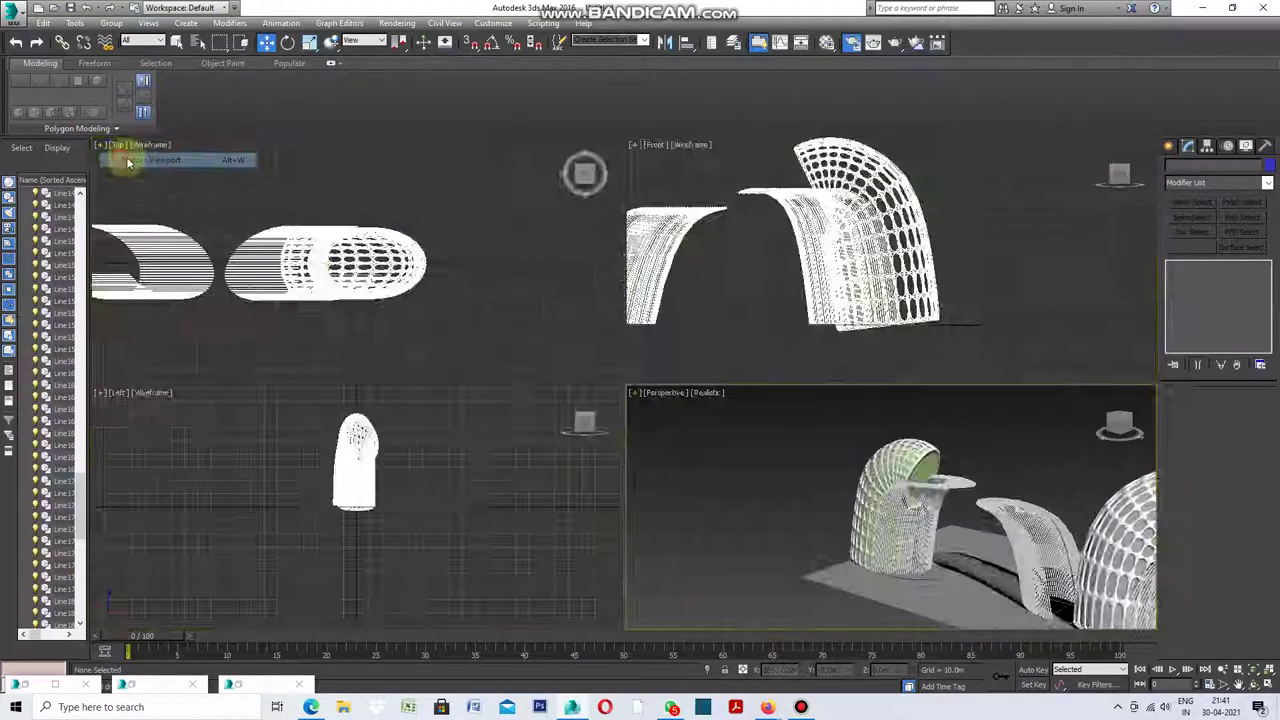
Mirror the middle rib petal on X as a Reference copy and move it right of the shell.
key("alt+w")
mouse_move(613, 210)
left_mouse_down()
mouse_move(563, 343)
mouse_move(345, 406)
left_mouse_up()
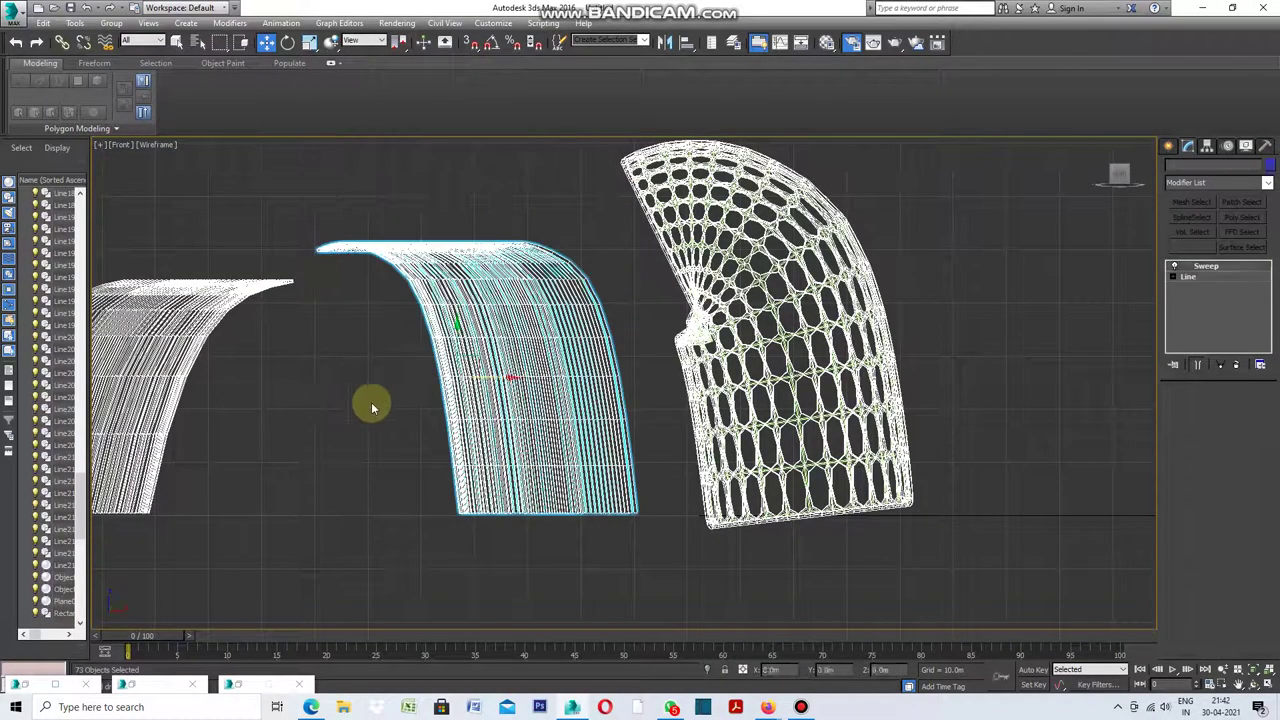
scroll(336, 327, "down", 3)
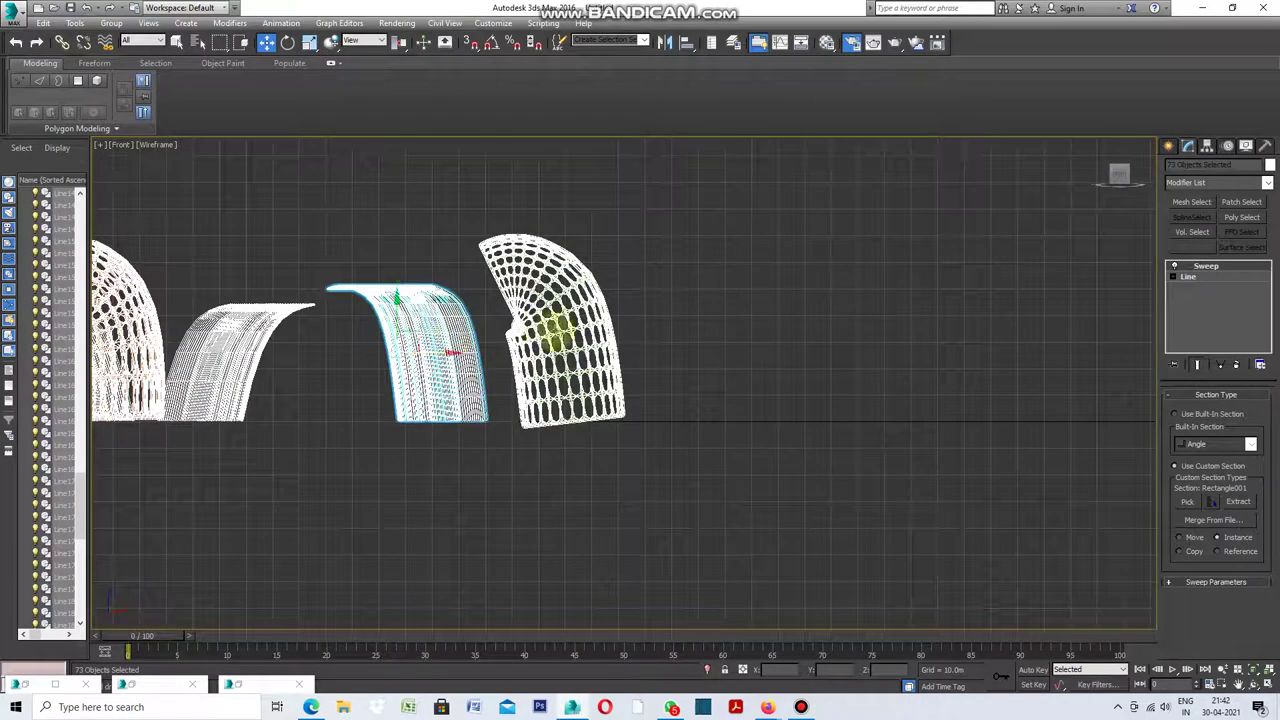
left_click(666, 43)
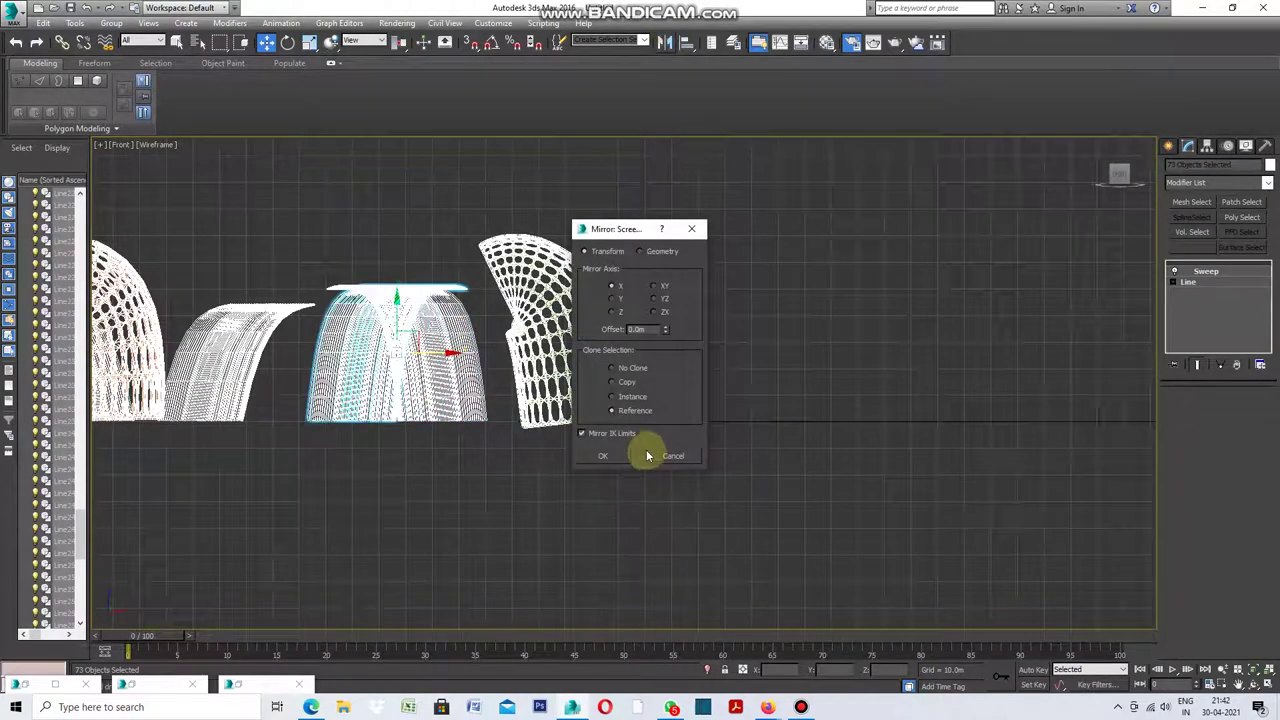
left_click(610, 458)
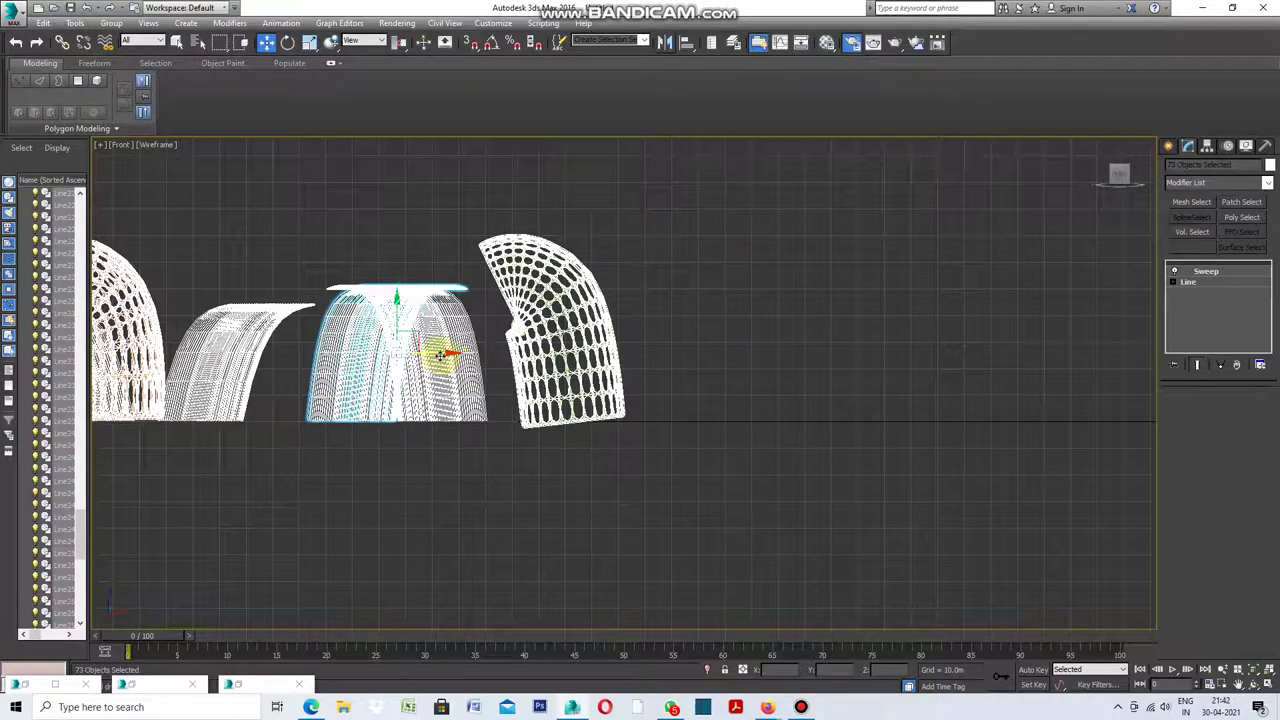
left_click_drag(441, 355, 725, 405)
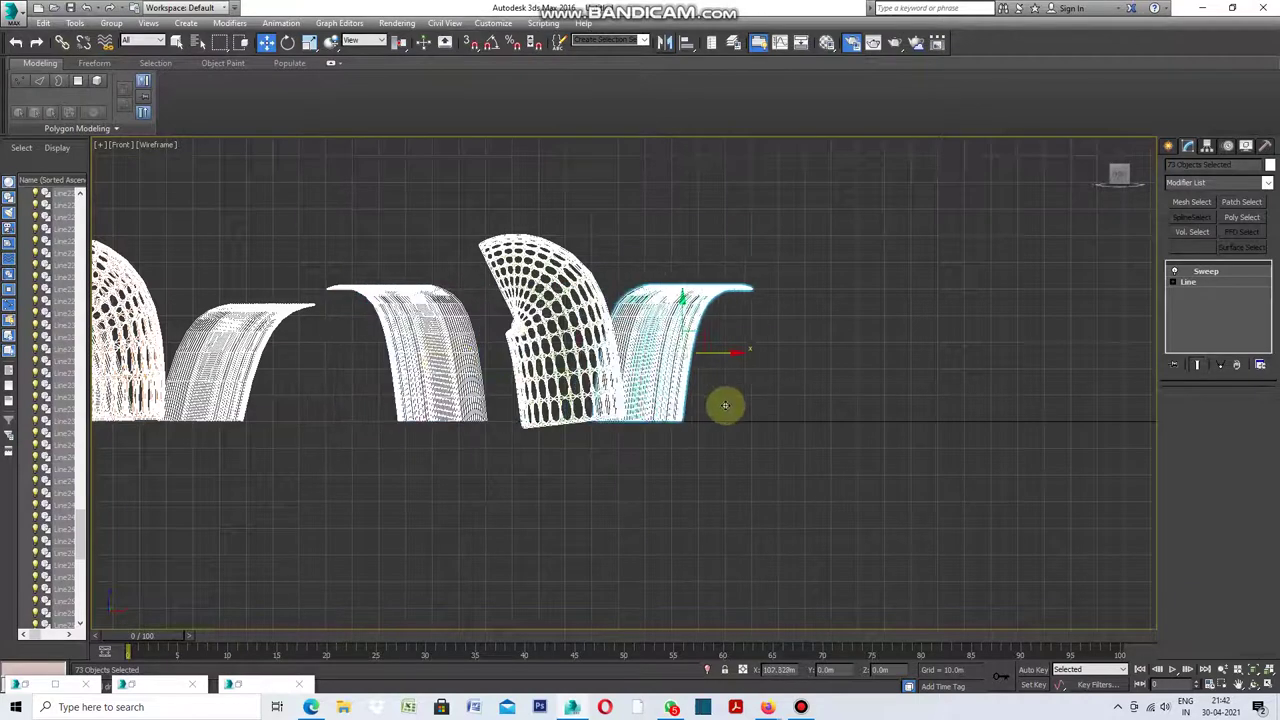
Slide the lattice shell and the mirrored right petal left along X, then maximize Perspective.
left_click(558, 325)
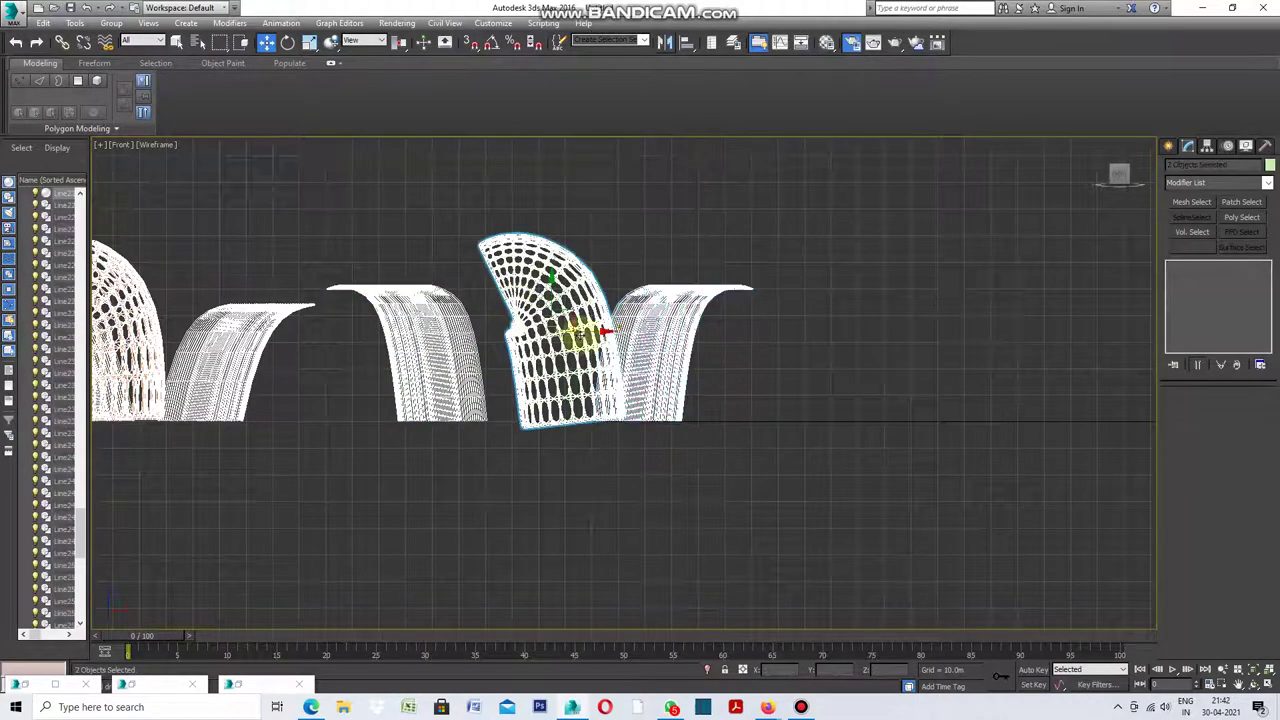
left_click_drag(592, 332, 492, 342)
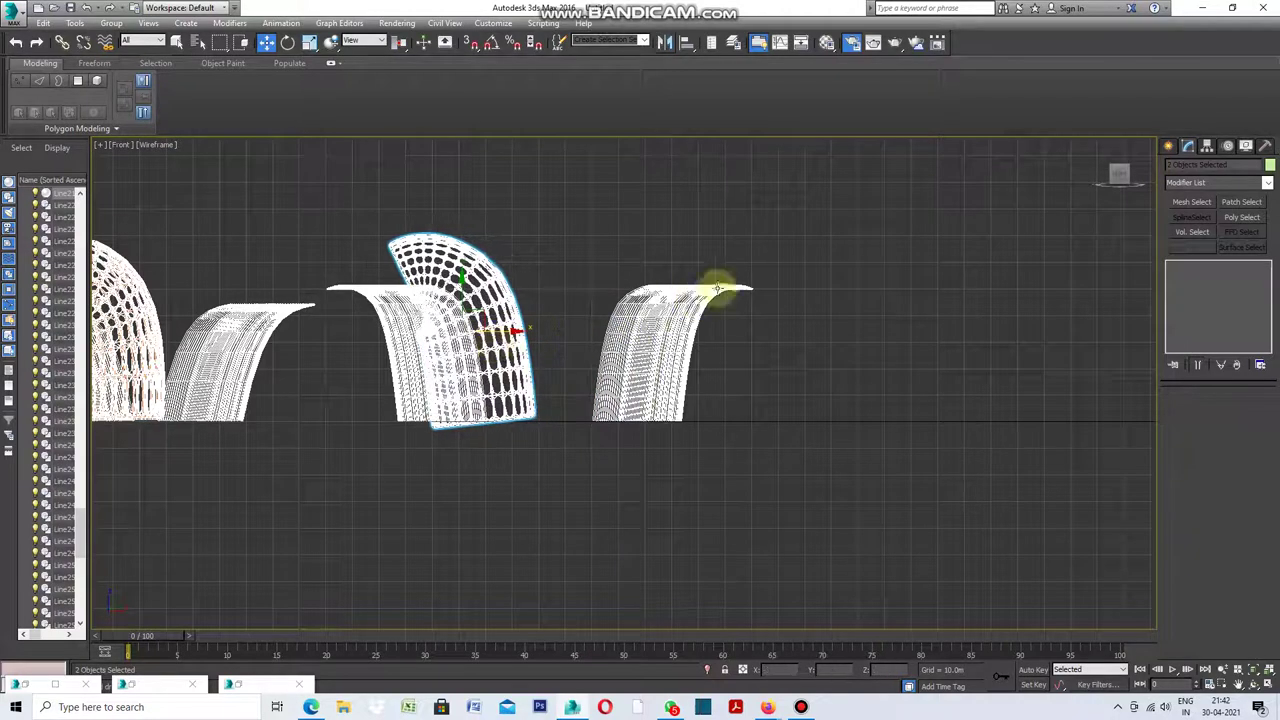
left_click(649, 343)
left_click_drag(702, 352, 642, 362)
left_click(101, 147)
left_click(122, 158)
left_click(723, 514)
left_click(633, 392)
left_click(662, 407)
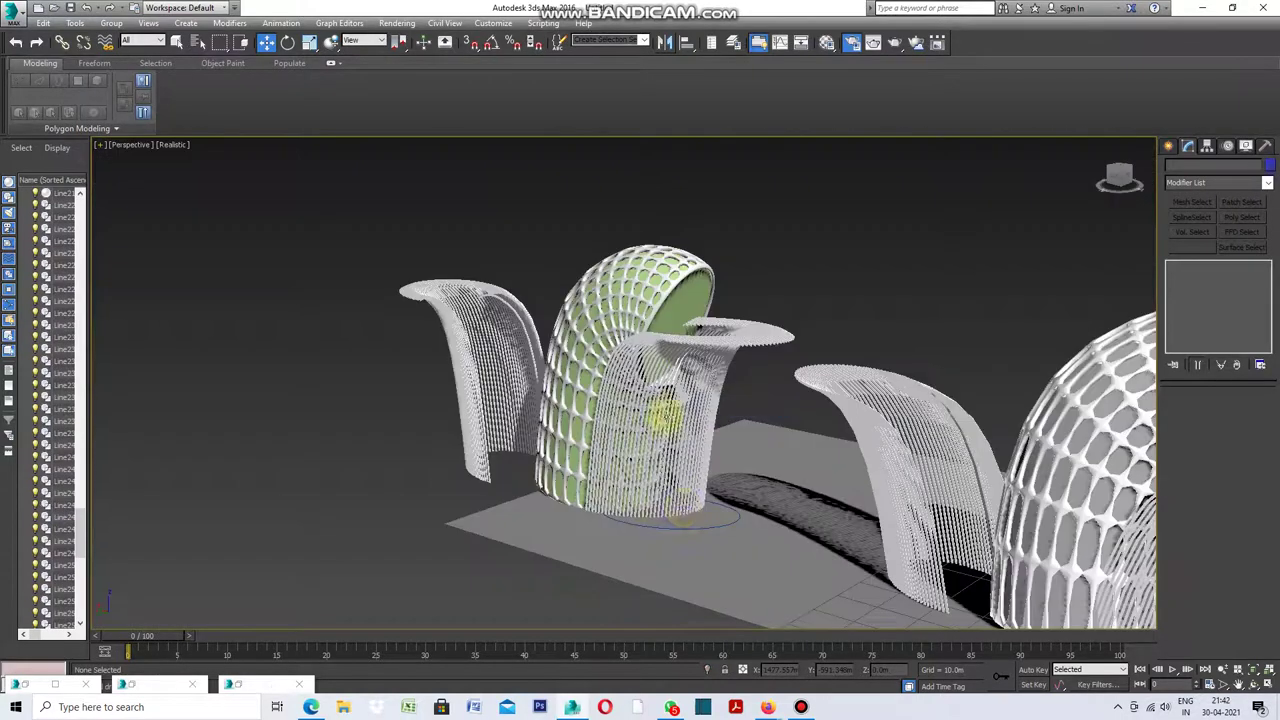
Move the Plane001 ground plane beneath both shell-and-petal groups and zoom around to inspect.
left_click(594, 557)
key("z")
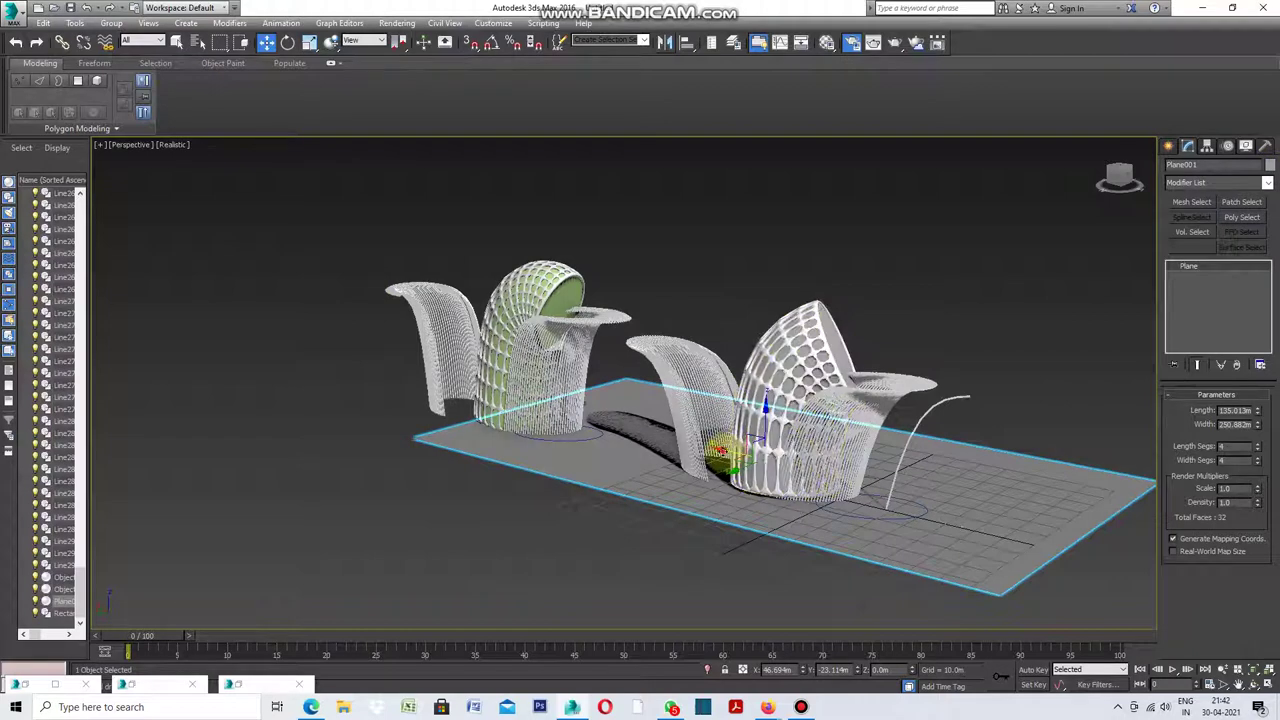
left_click_drag(722, 452, 606, 445)
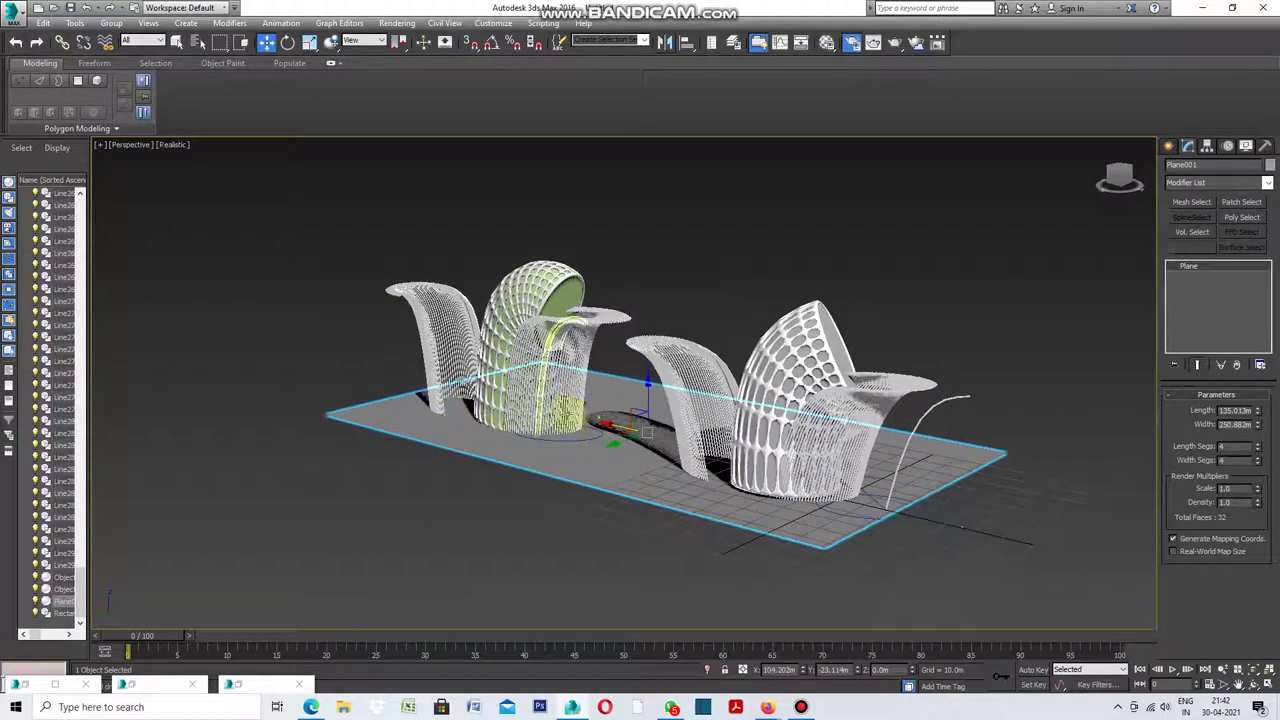
left_click(613, 260)
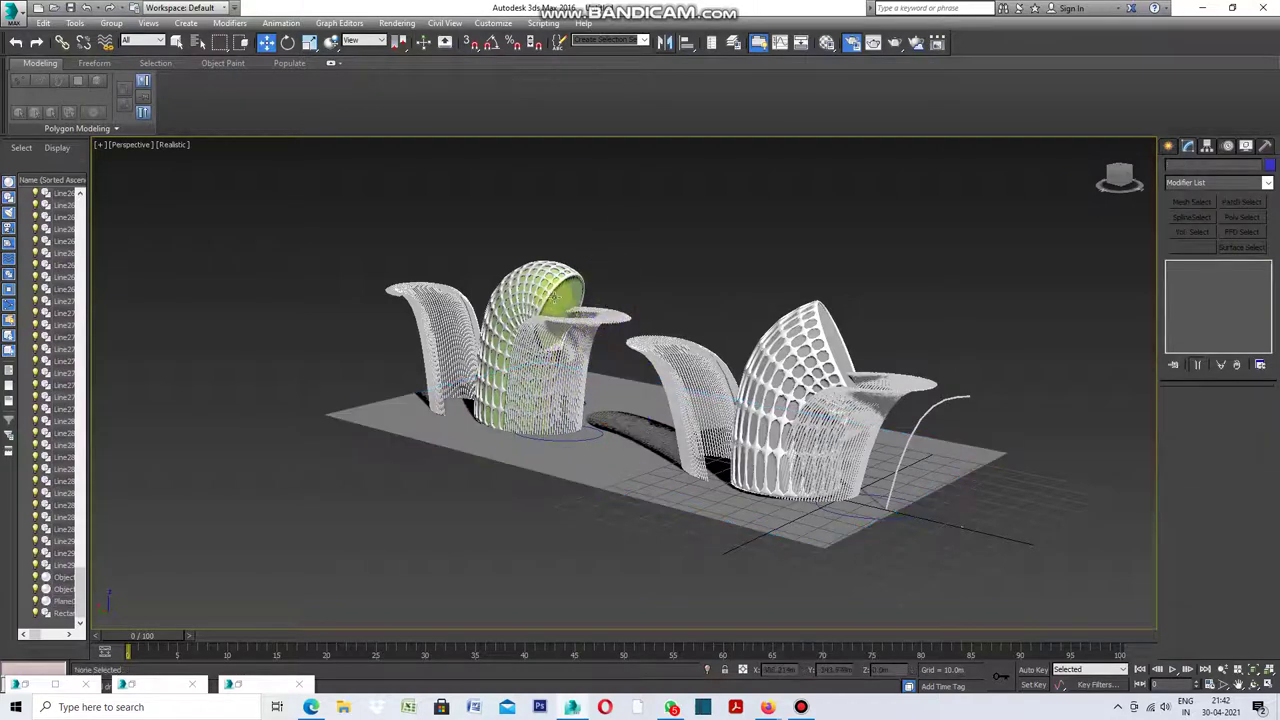
scroll(570, 290, "up", 3)
scroll(570, 290, "up", 5)
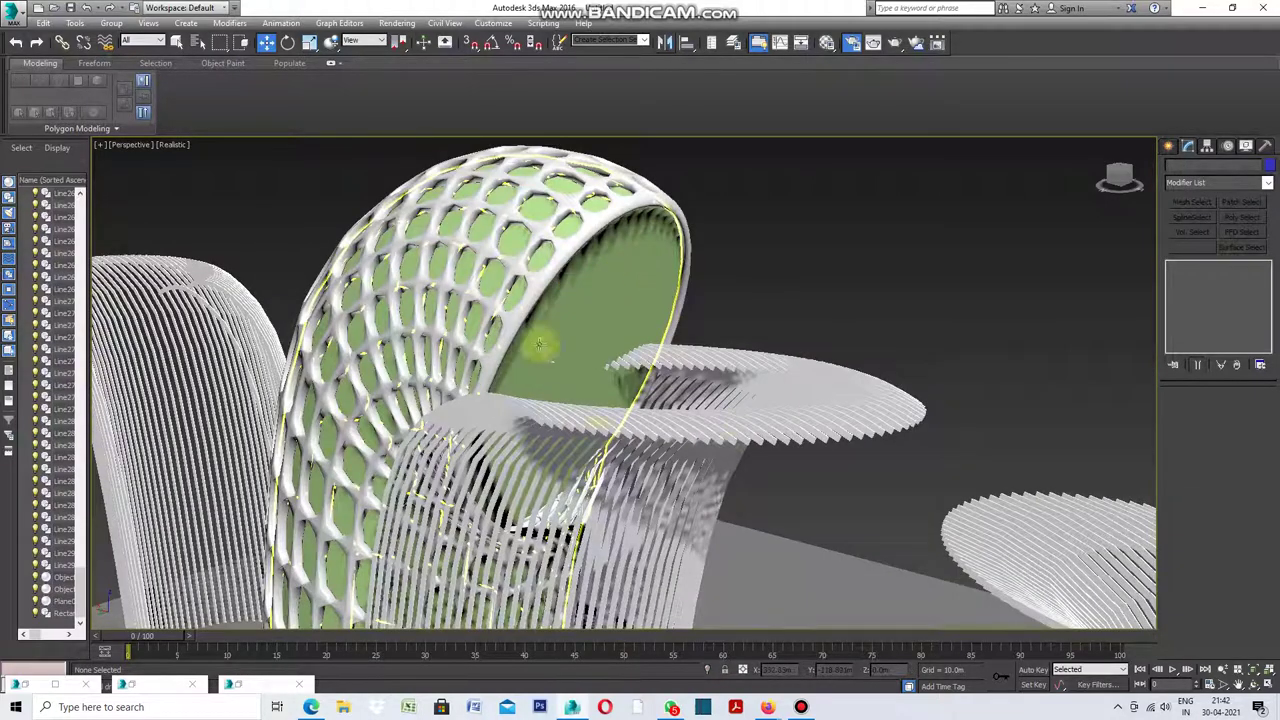
scroll(650, 465, "down", 4)
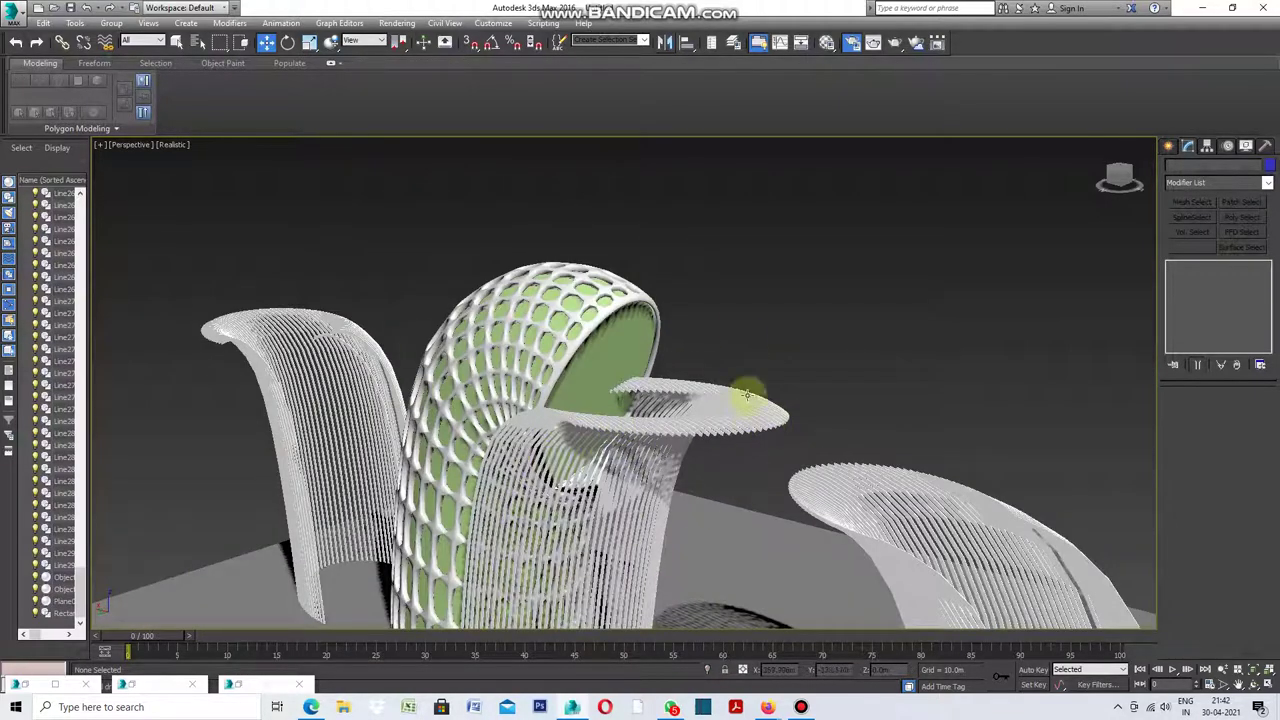
scroll(344, 269, "down", 3)
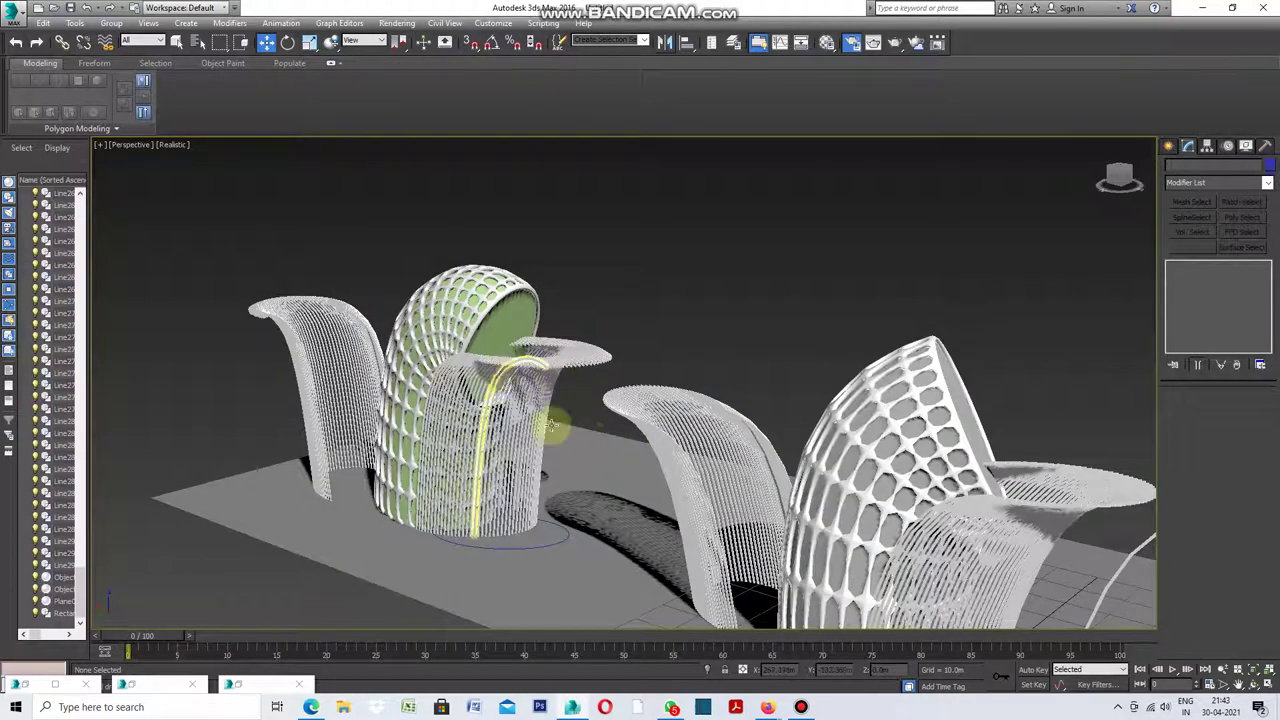
scroll(570, 434, "down", 3)
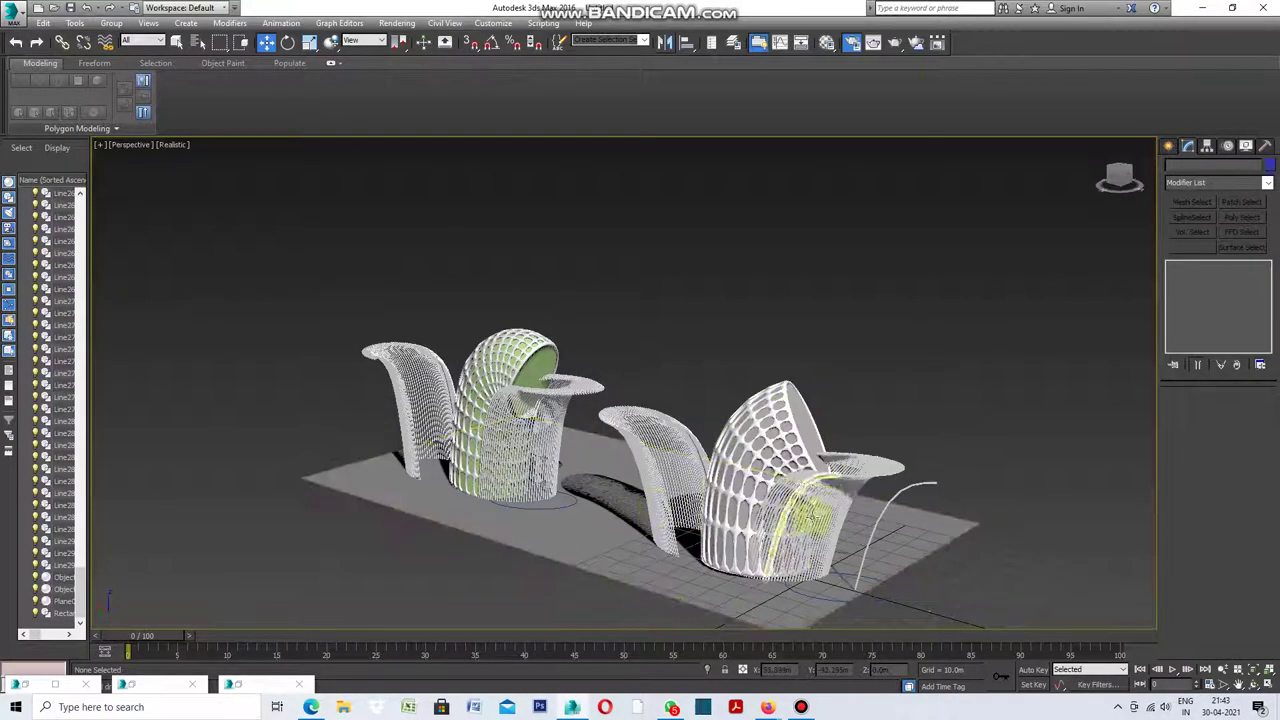
scroll(868, 505, "up", 3)
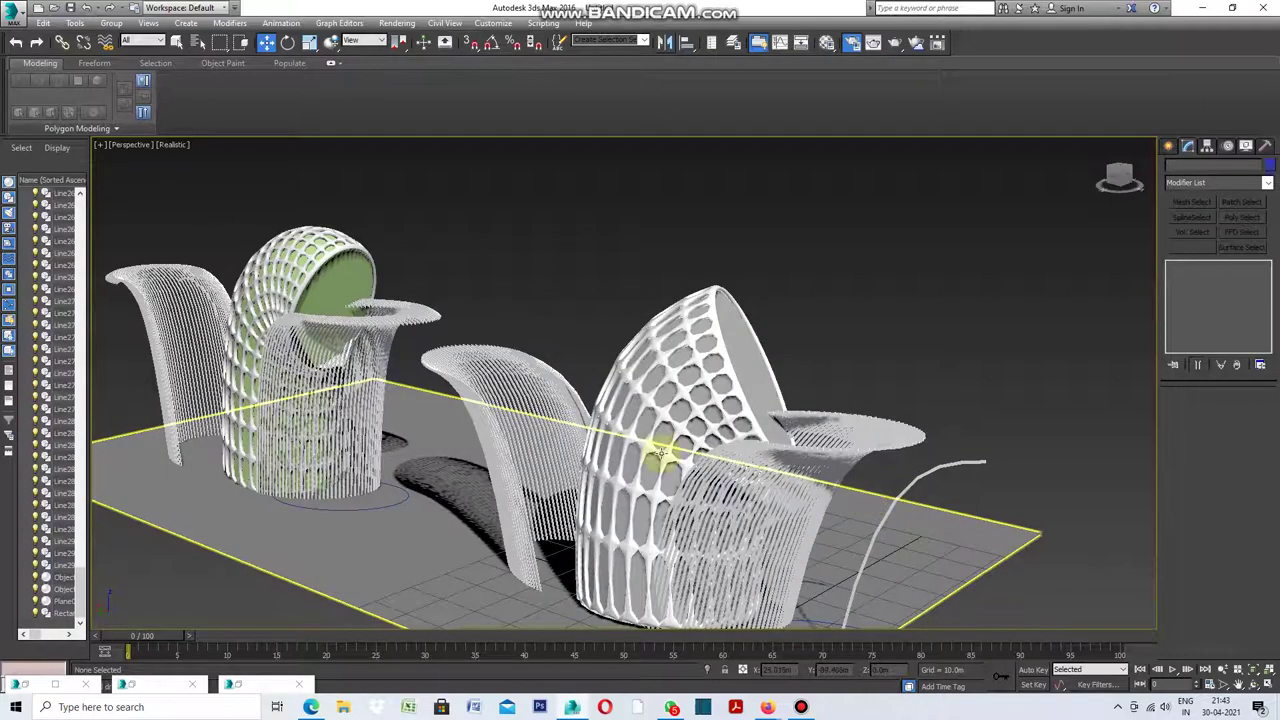
scroll(508, 440, "up", 3)
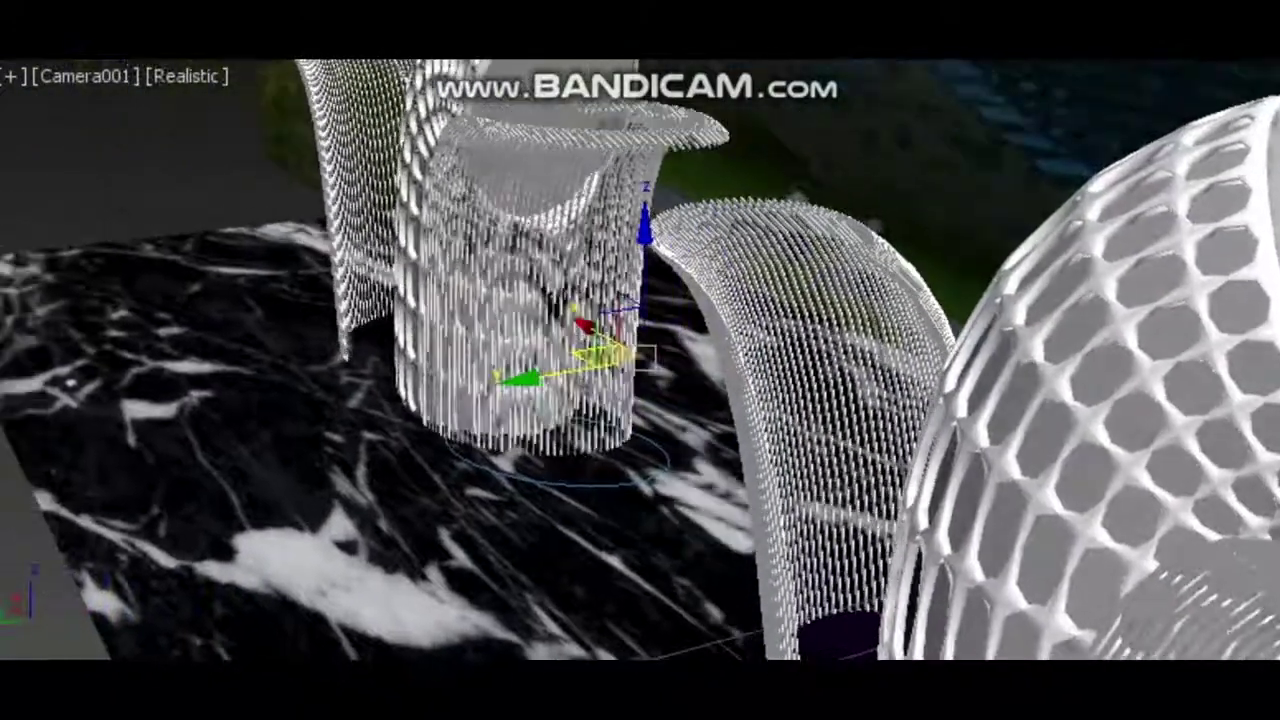